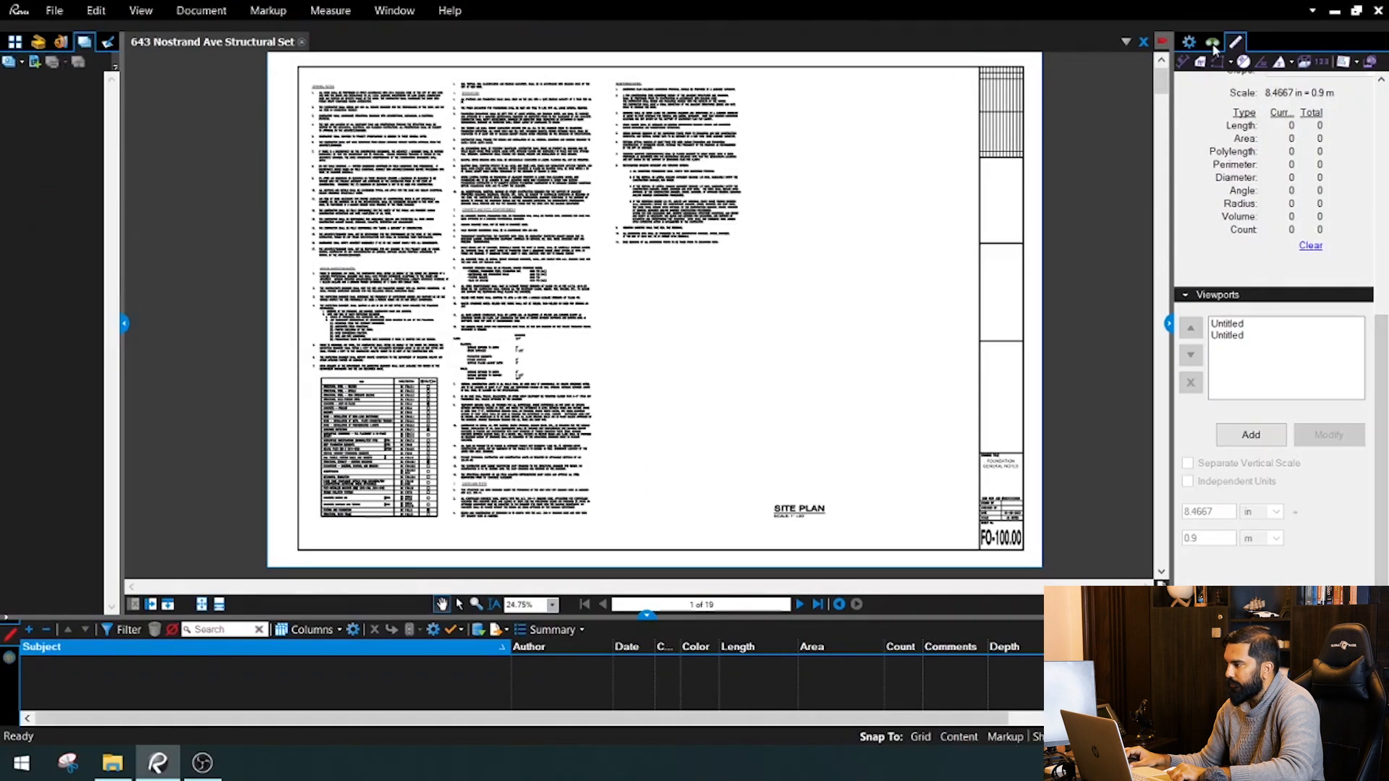
Show the measurement tools and scale settings and collapse the markups list to enlarge the drawing area.
left_click(1213, 43)
left_click(1199, 43)
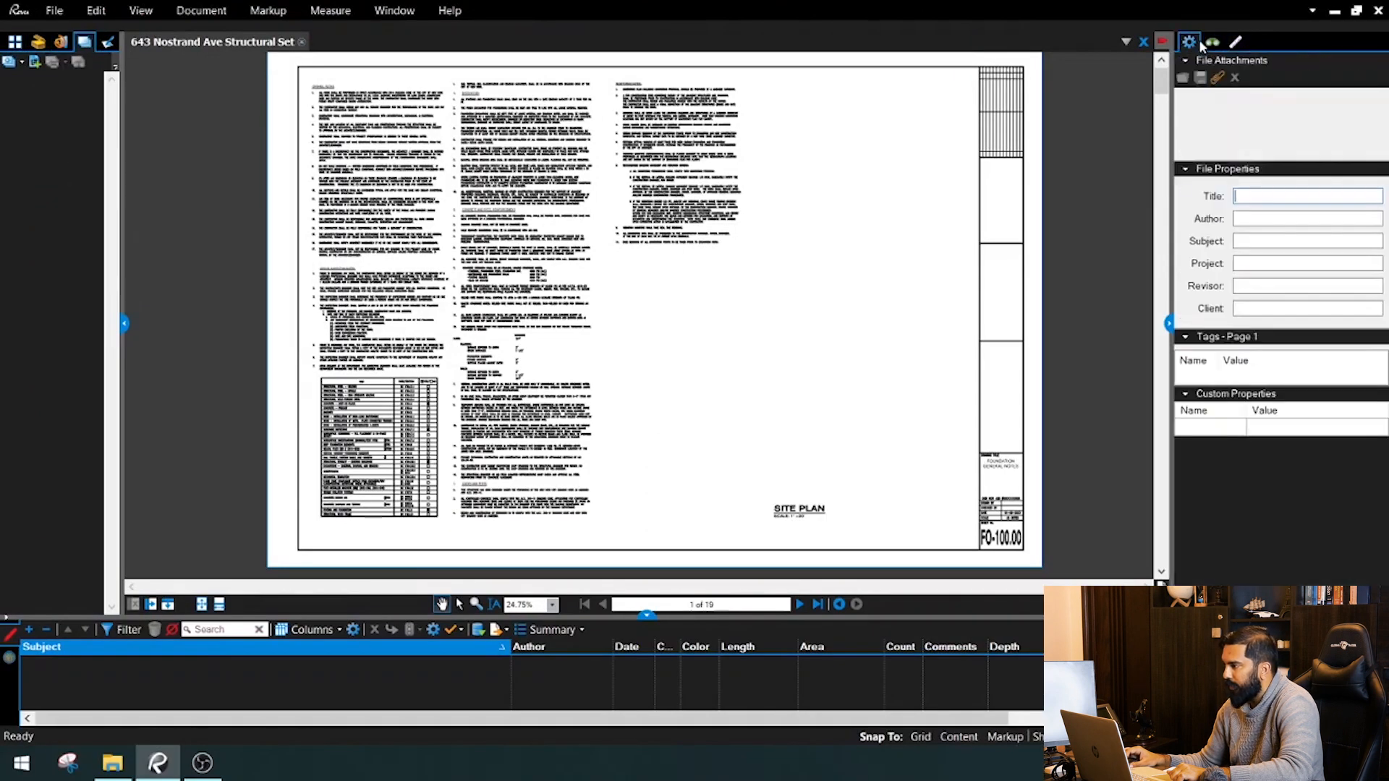
left_click(1235, 43)
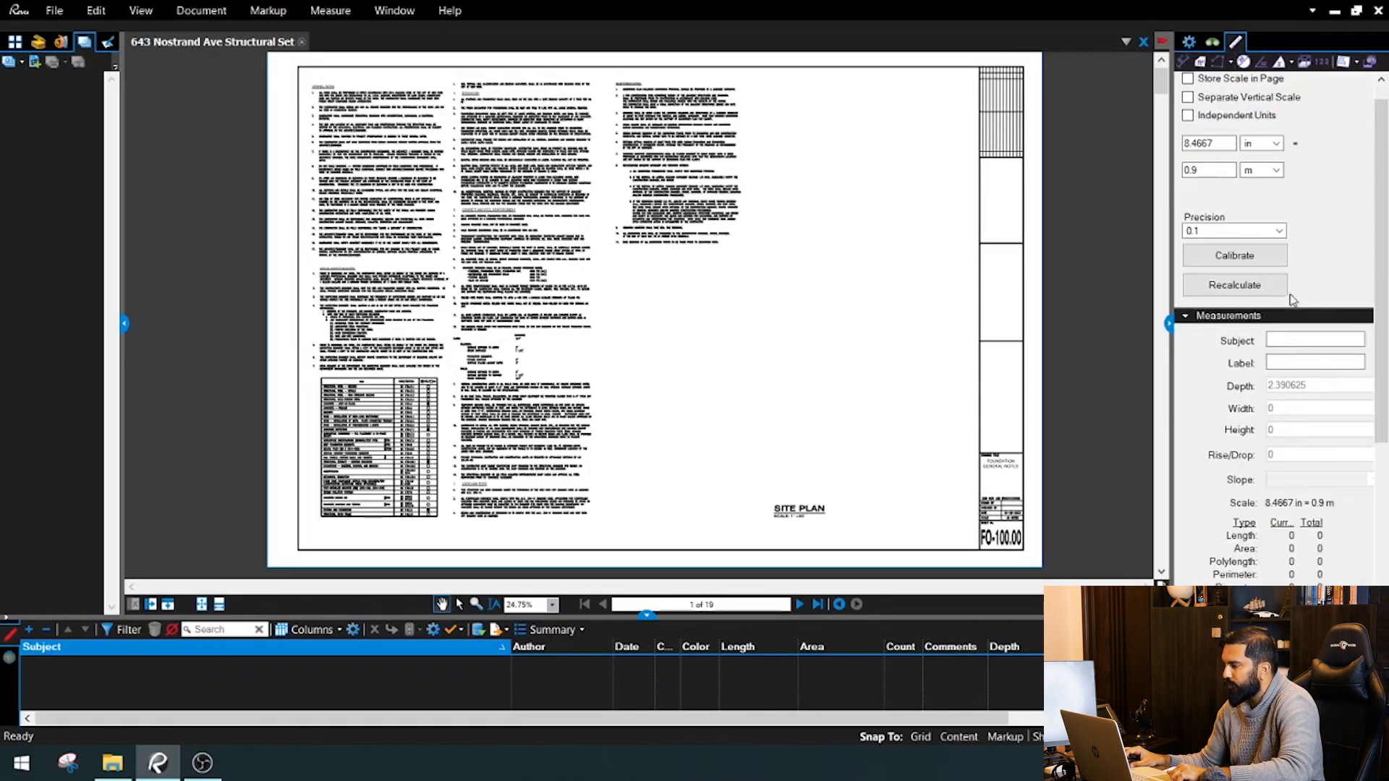
left_click_drag(646, 616, 637, 536)
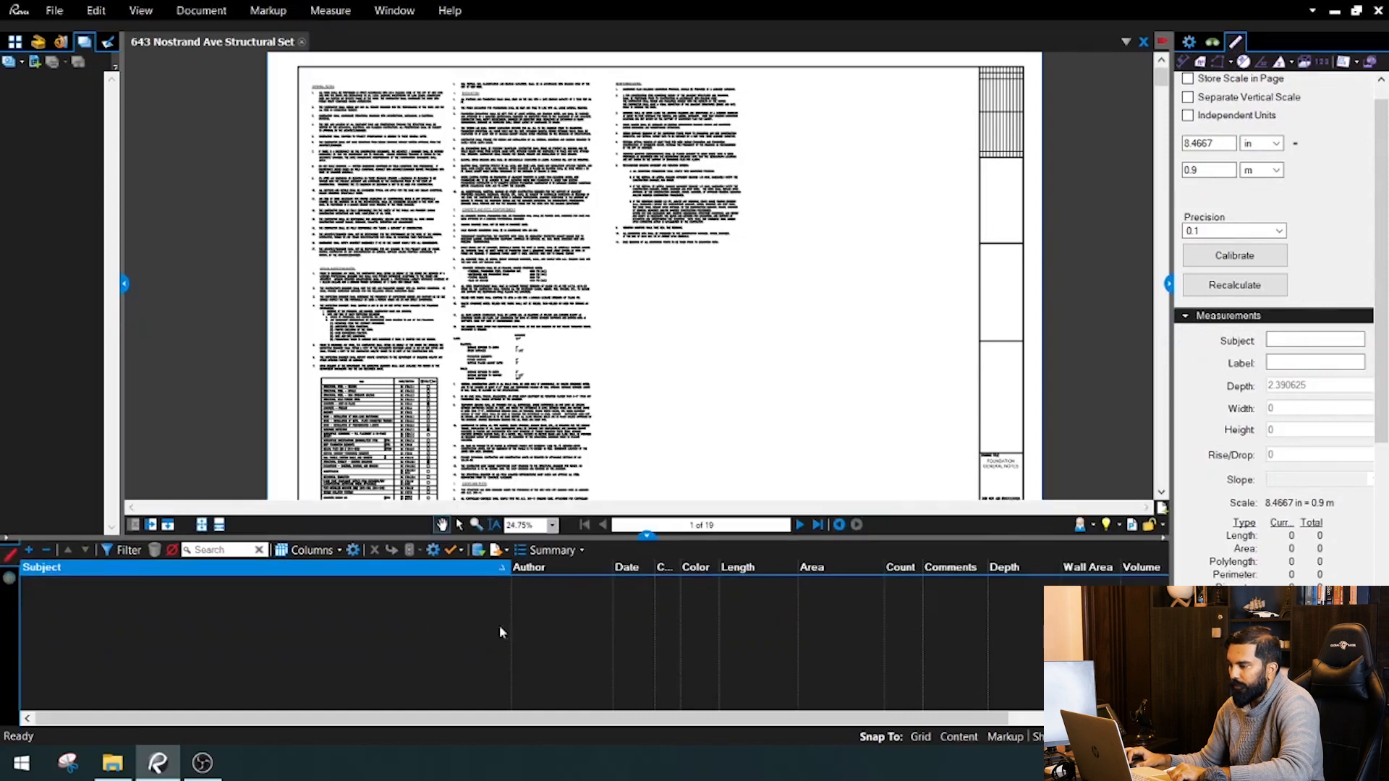
left_click_drag(646, 536, 646, 720)
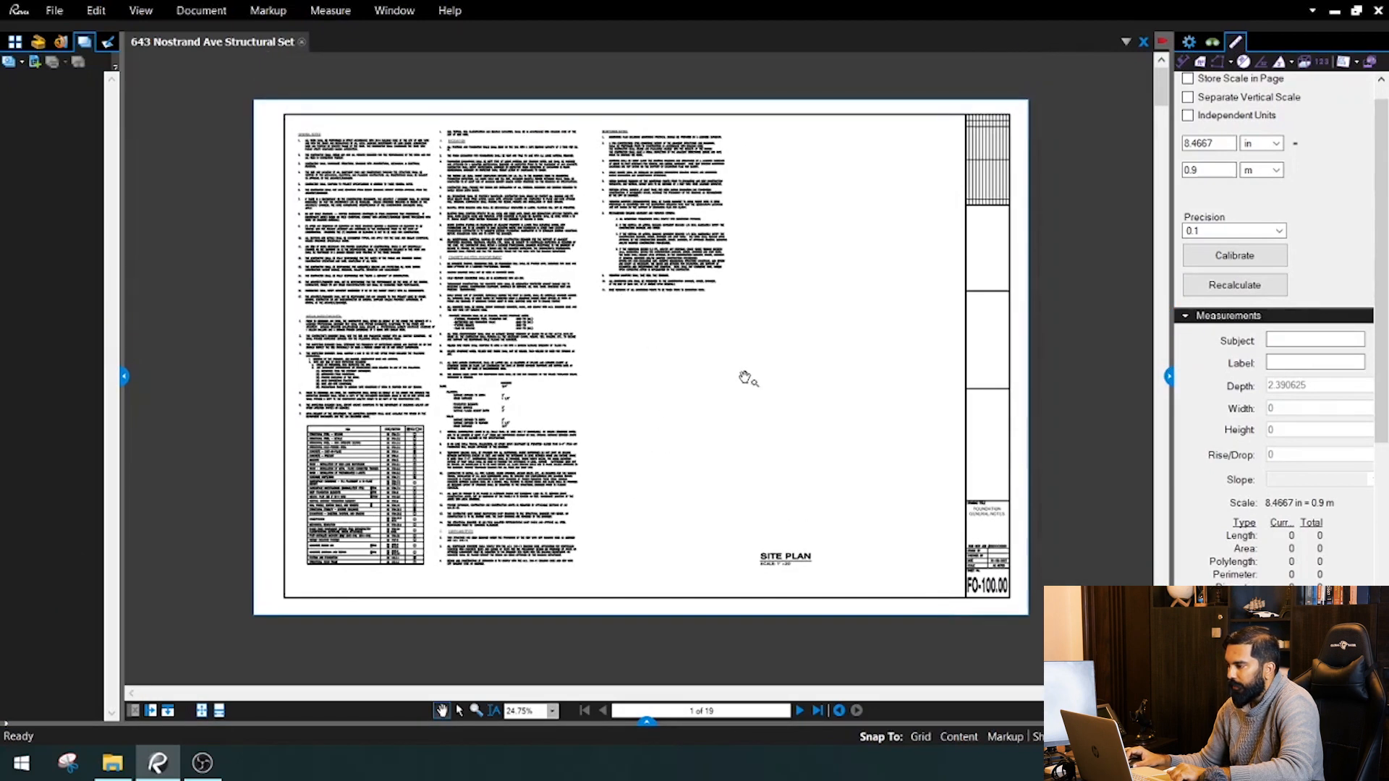
Go to the foundation plan on page 2 and examine its scale, measurement and viewport settings.
left_click(799, 712)
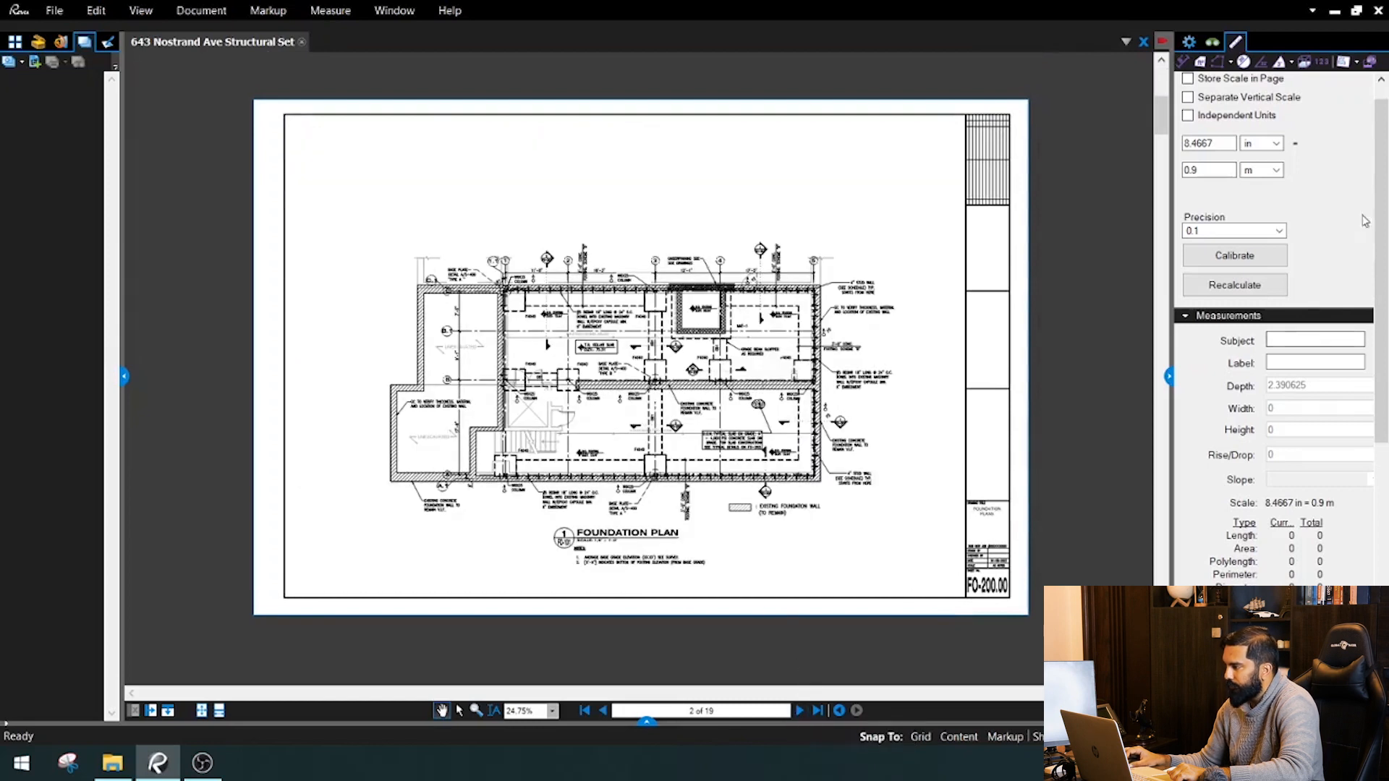
scroll(1350, 240, "down", 5)
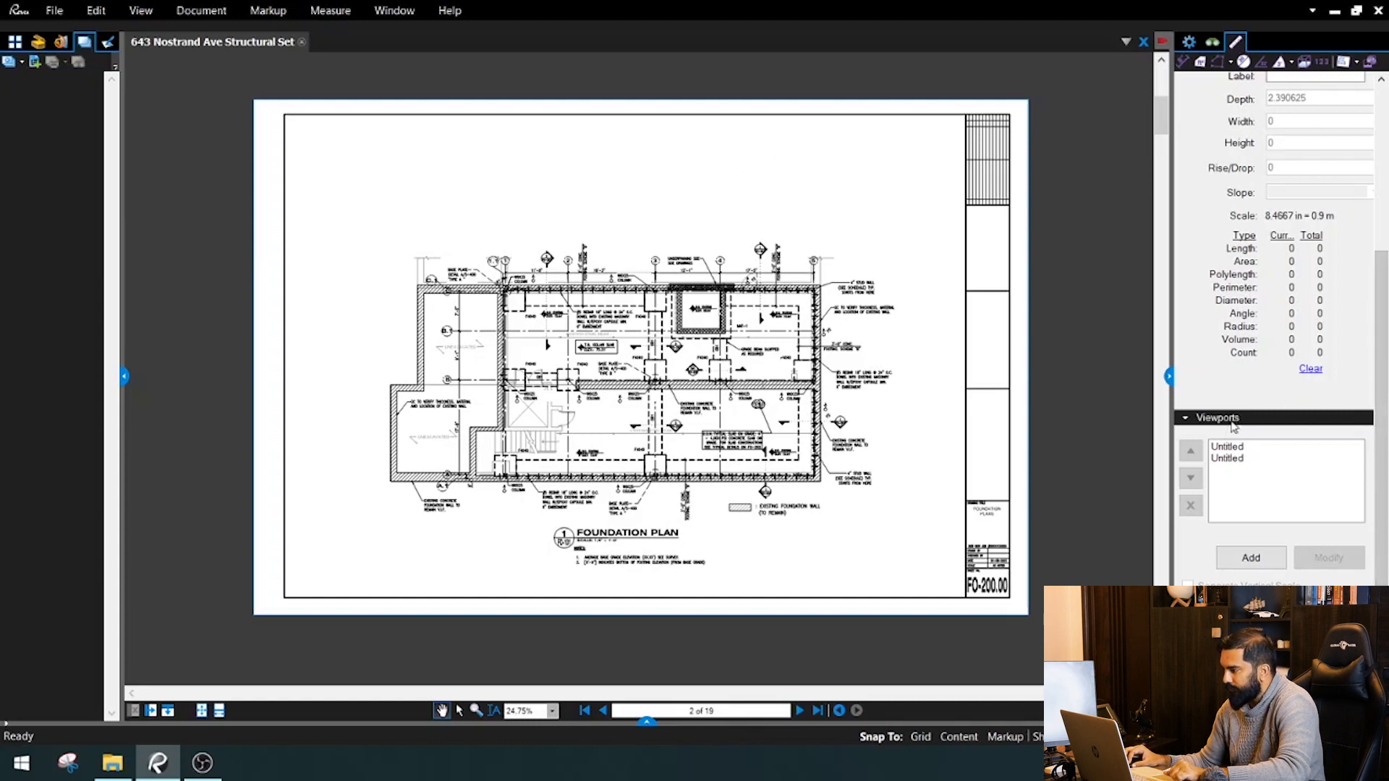
scroll(1382, 311, "up", 3)
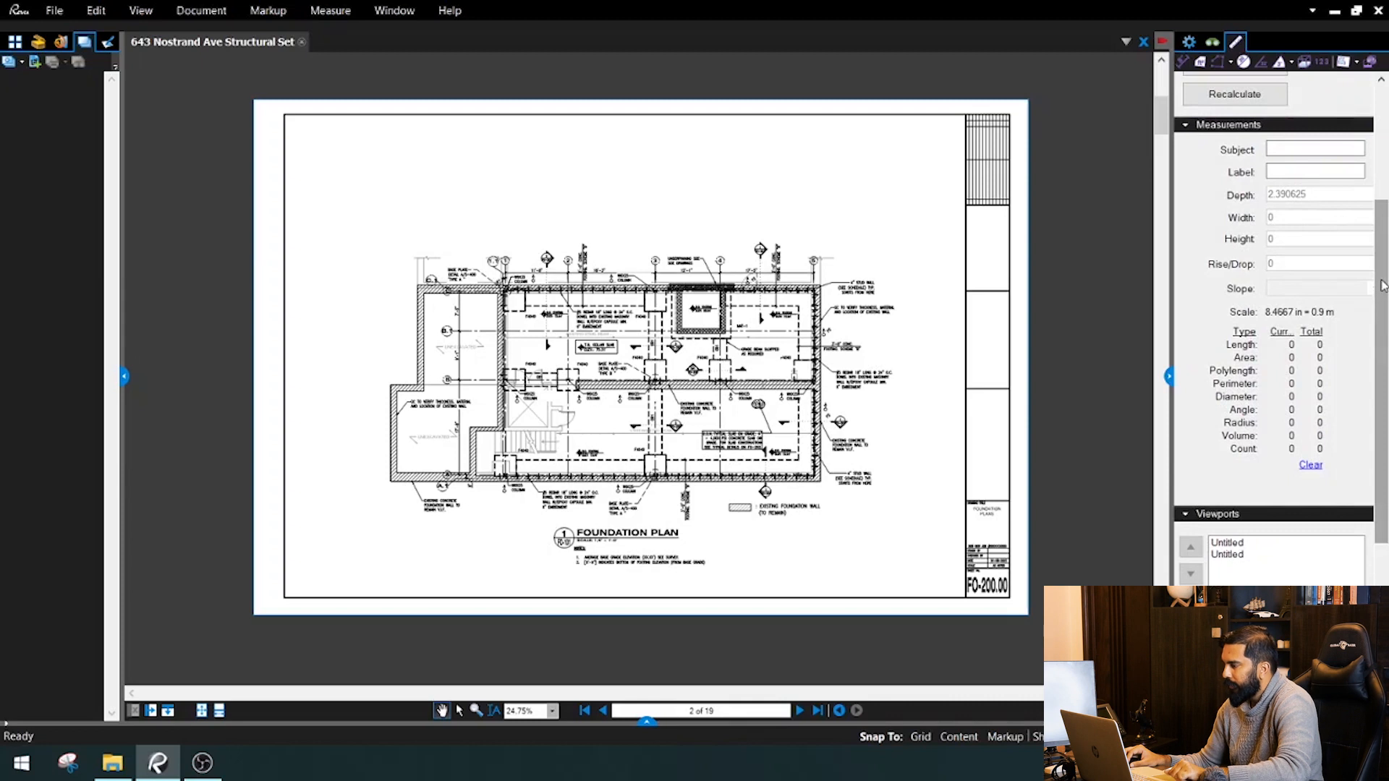
scroll(1382, 311, "down", 5)
scroll(1381, 326, "up", 10)
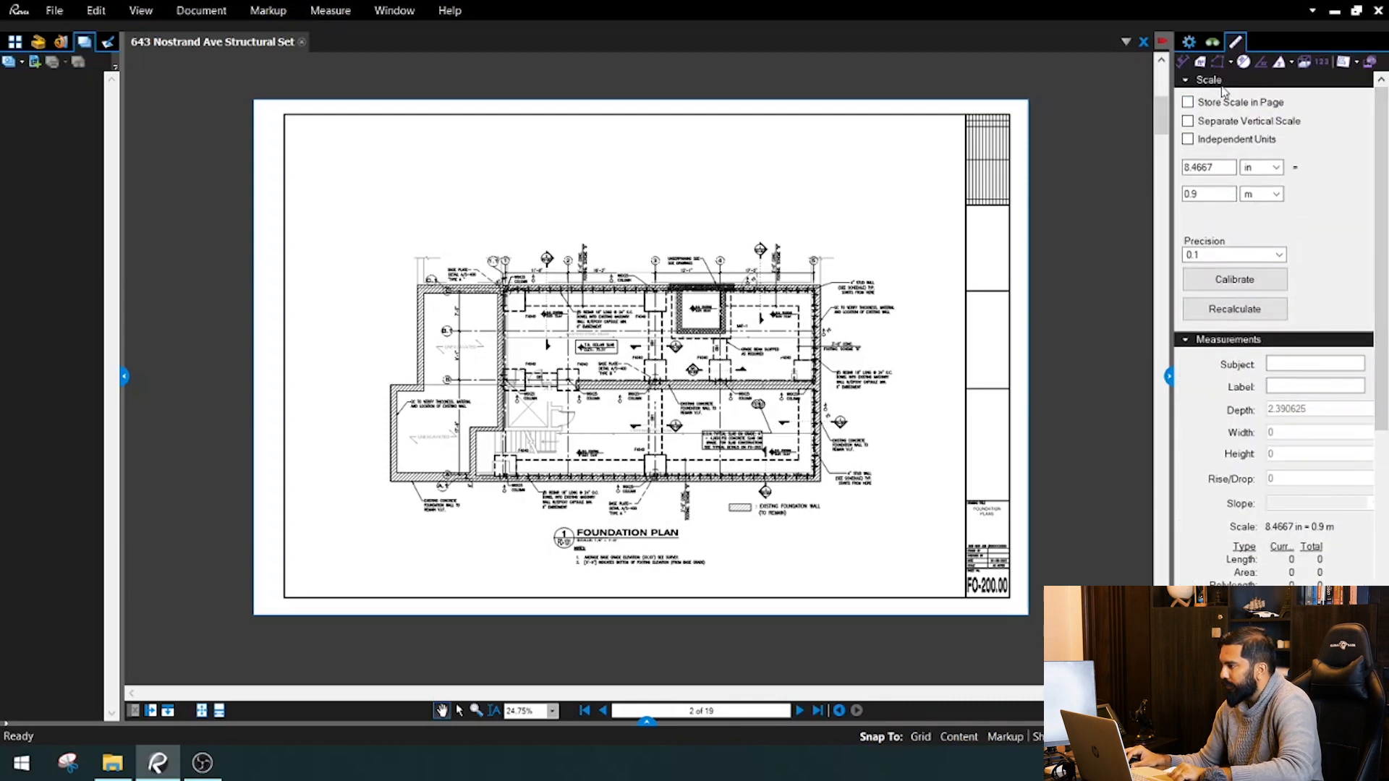
scroll(1235, 346, "down", 8)
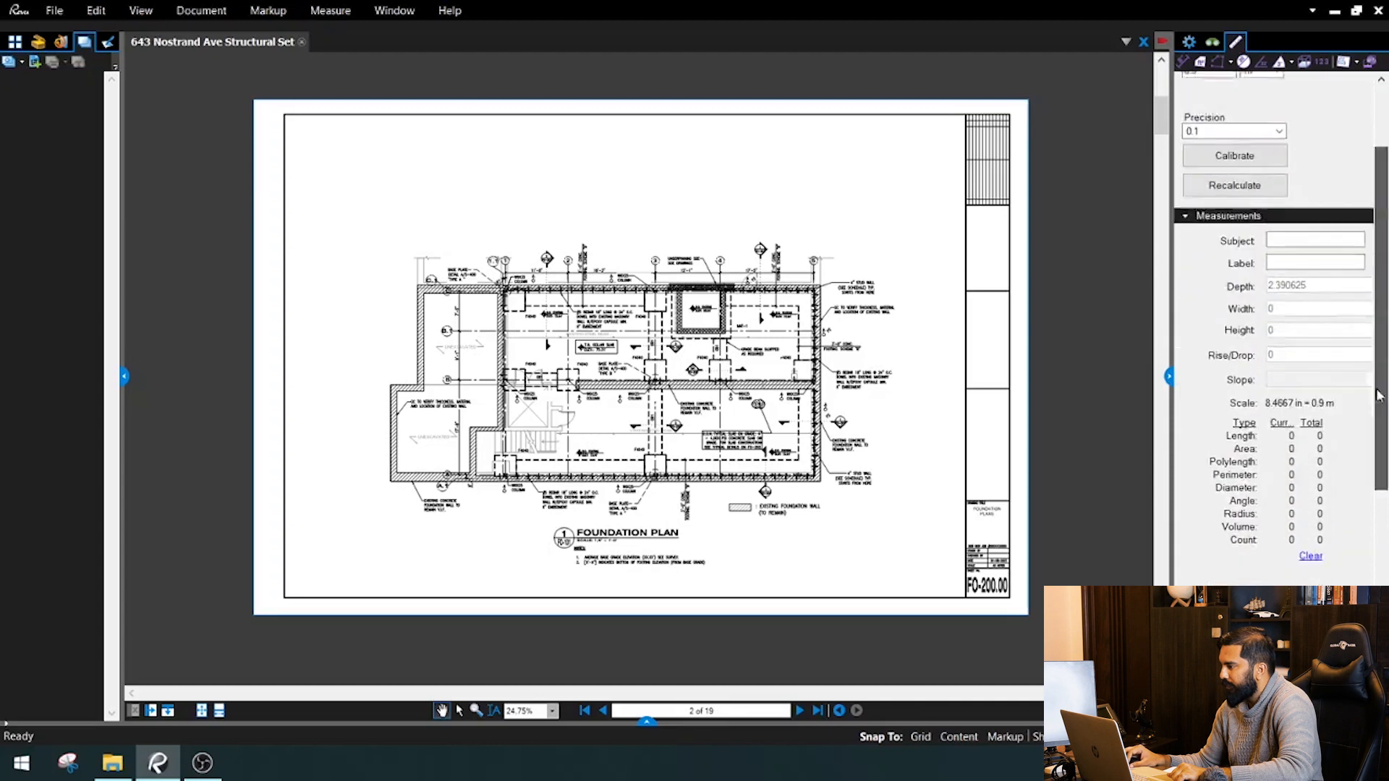
scroll(1385, 575, "down", 5)
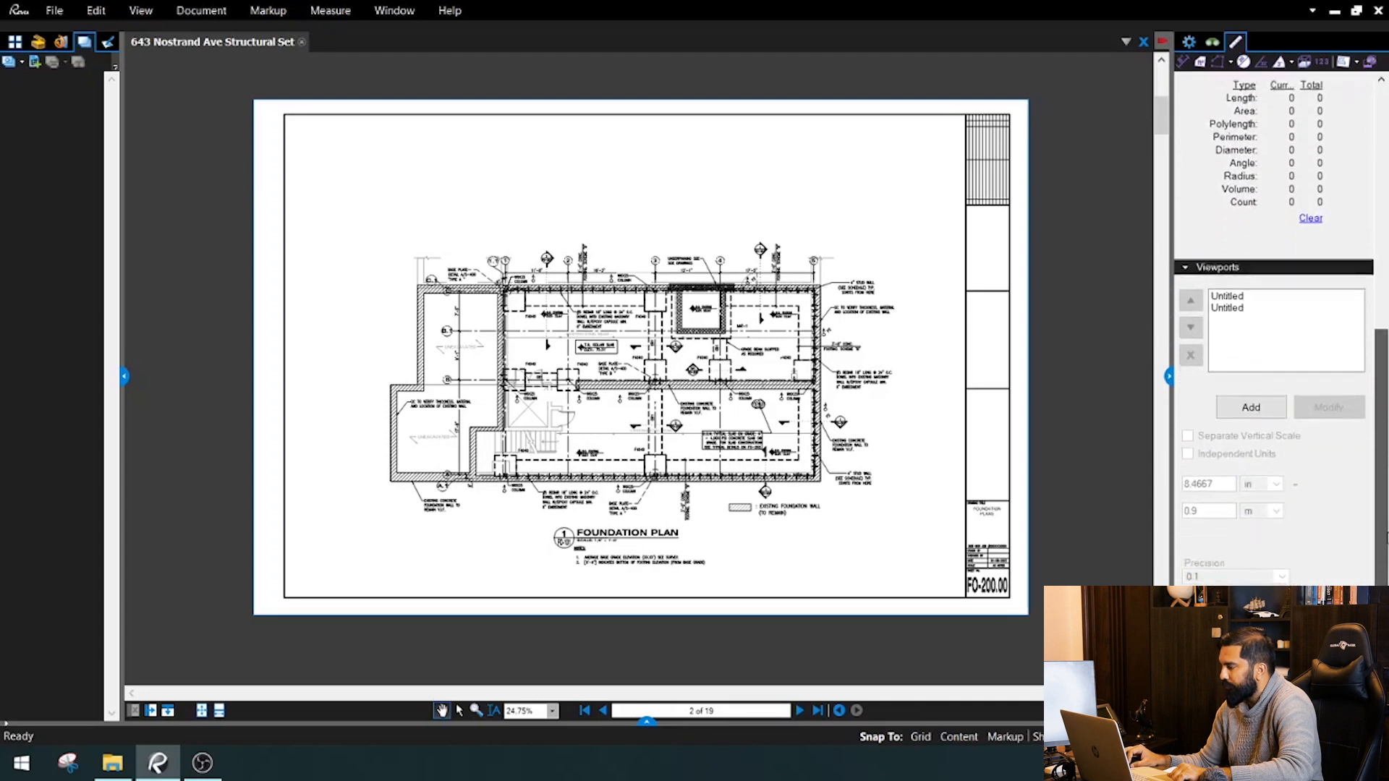
scroll(1385, 576, "up", 10)
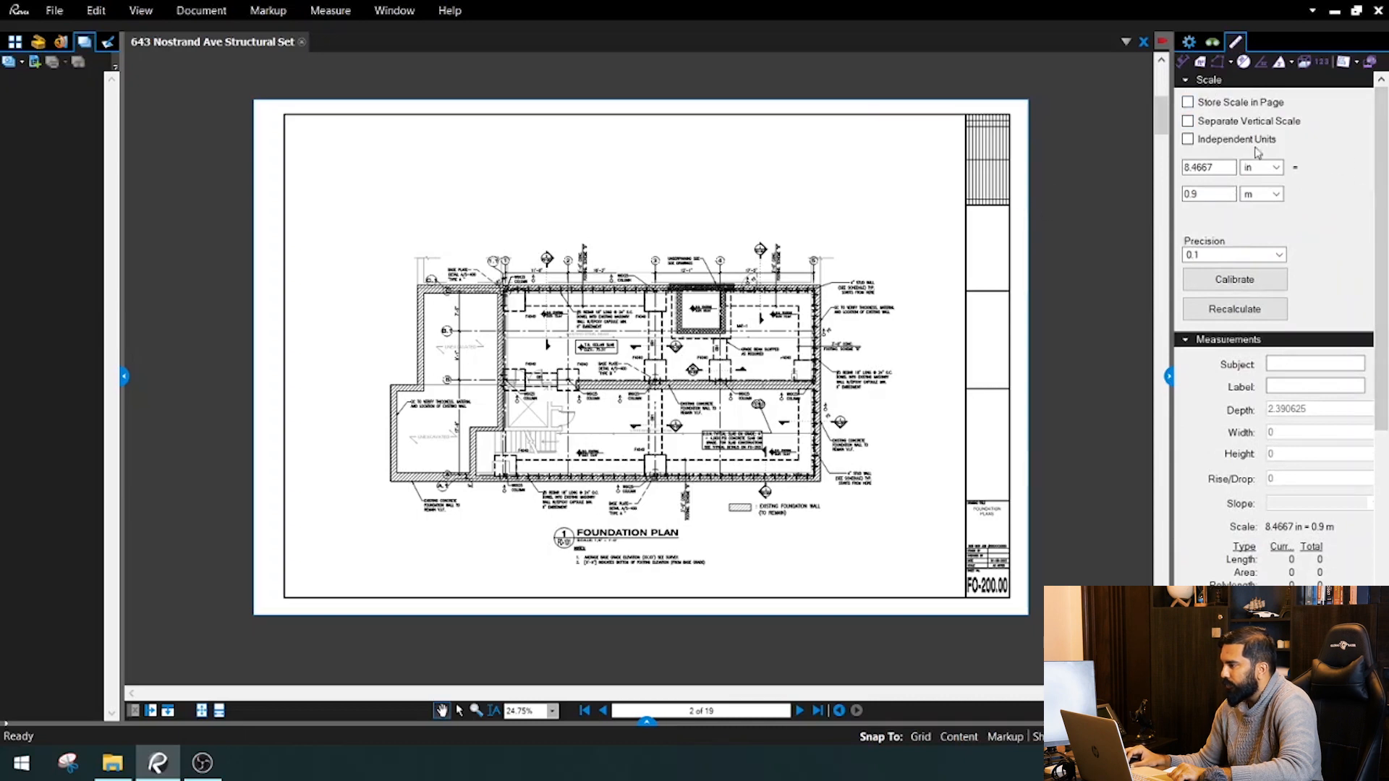
left_click_drag(1385, 177, 1381, 408)
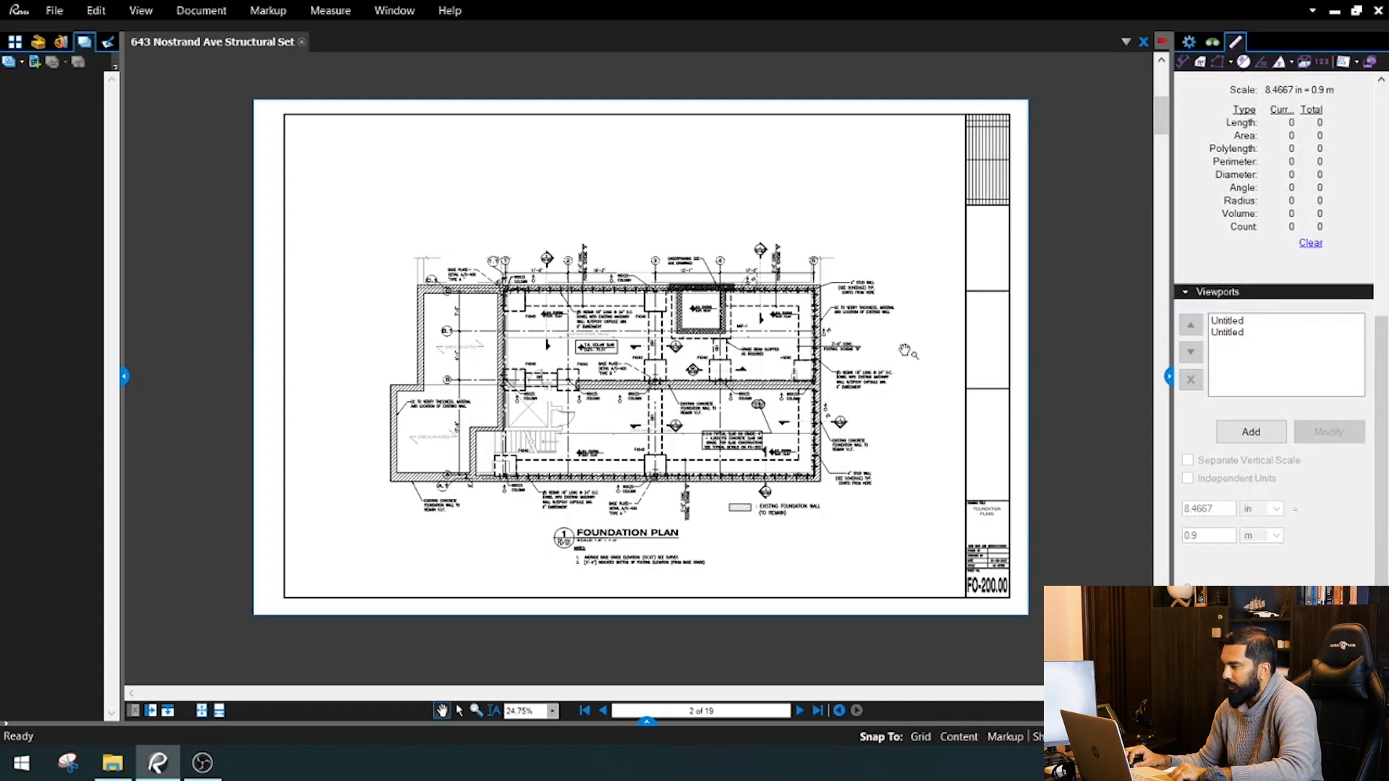
Clear all existing viewports from the foundation plan page.
left_click(1234, 325)
scroll(1252, 470, "down", 1)
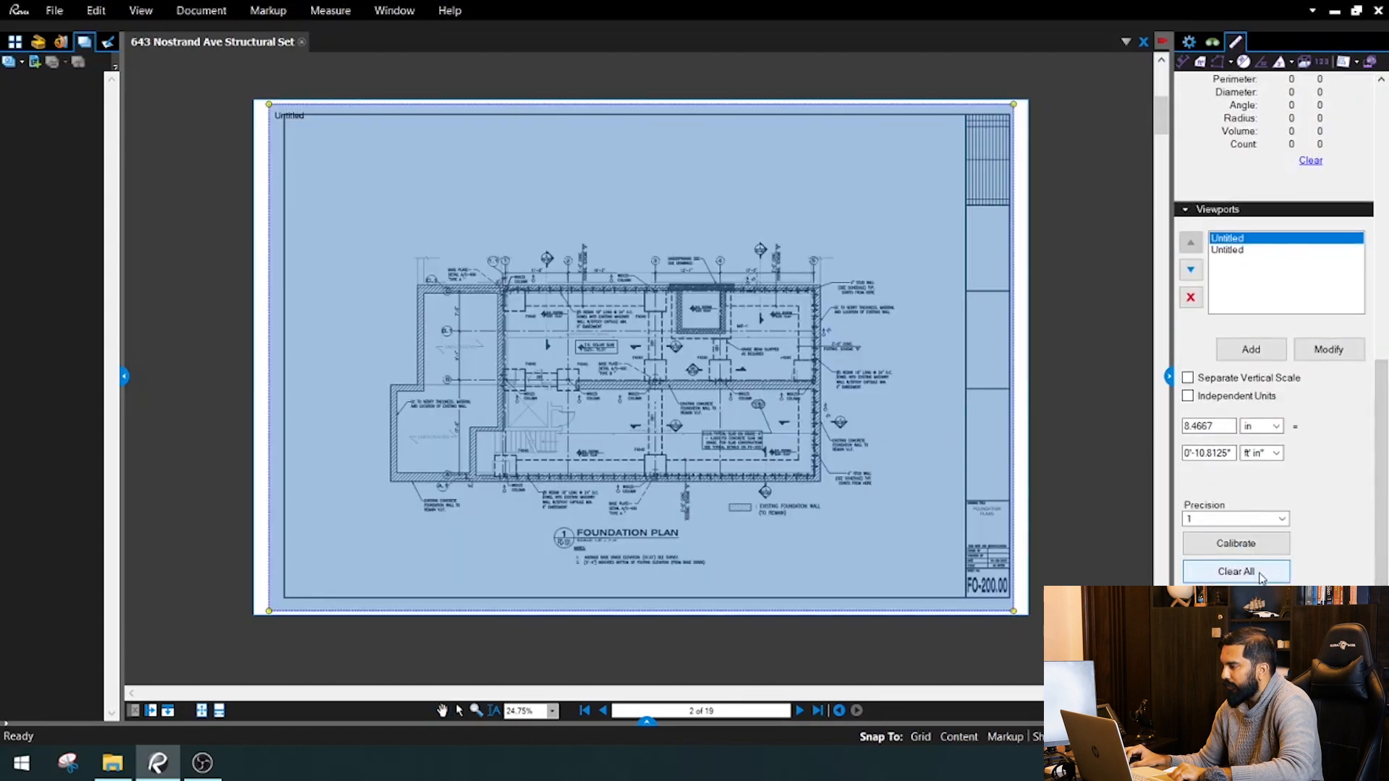
left_click(1236, 570)
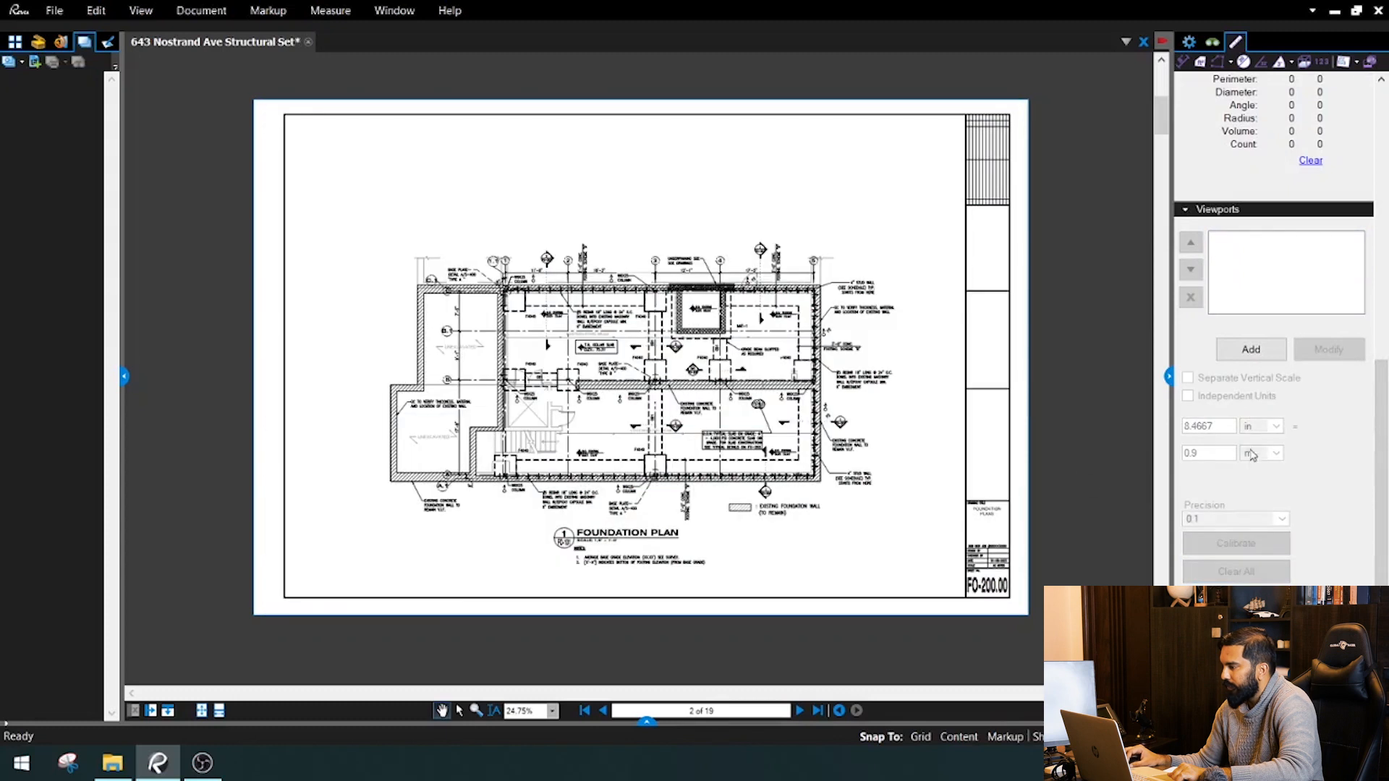
Add a viewport named Viewport enclosing the whole foundation plan and its notes, leaving out the title block.
left_click(1250, 350)
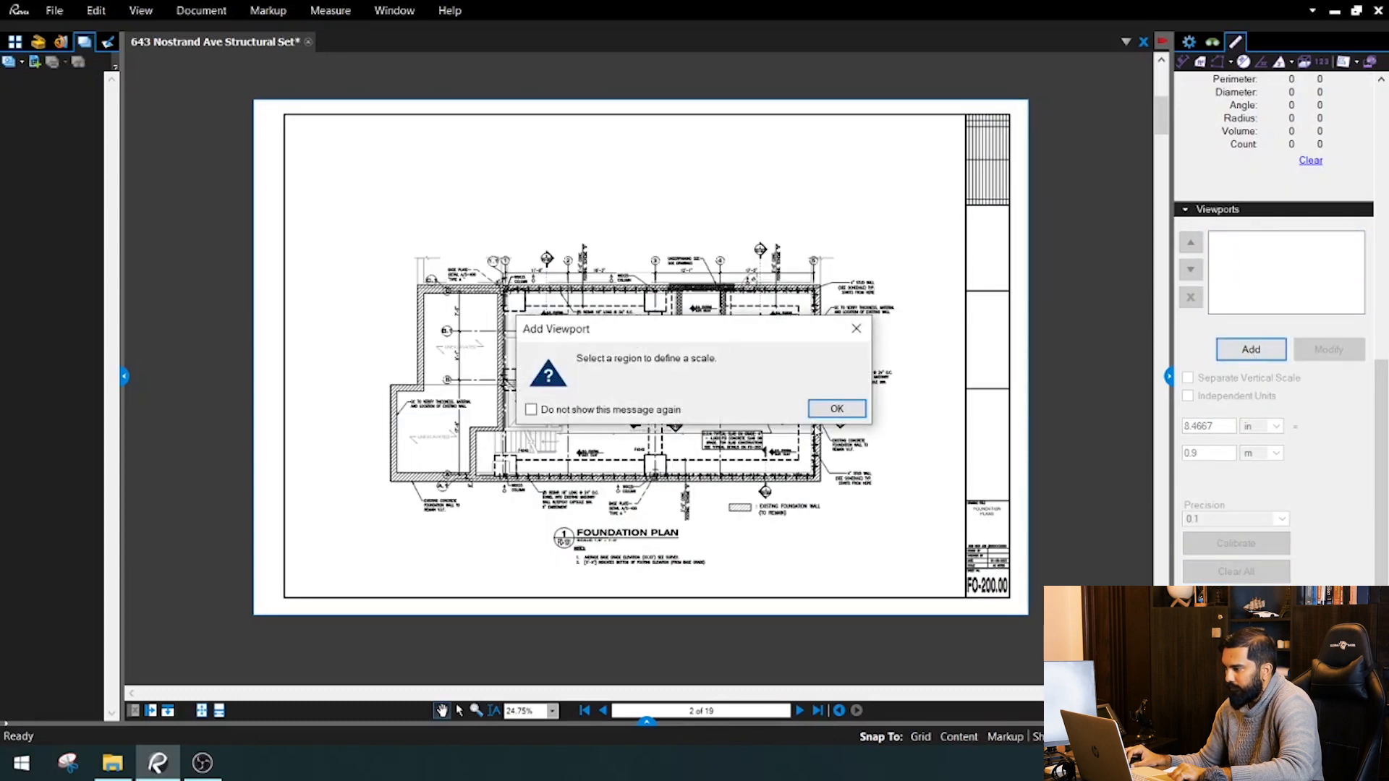
left_click(837, 409)
mouse_move(312, 124)
left_mouse_down()
mouse_move(901, 574)
mouse_move(952, 596)
left_mouse_up()
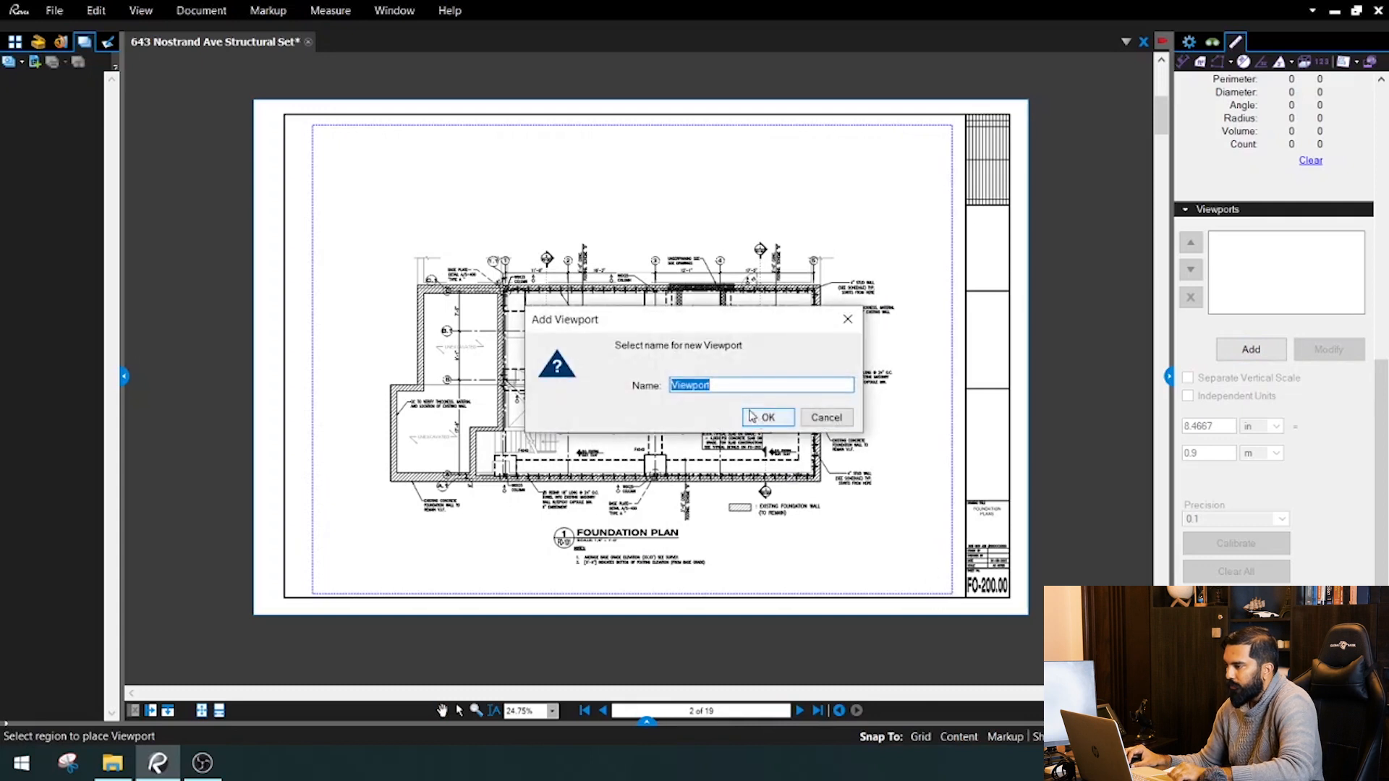
left_click(763, 418)
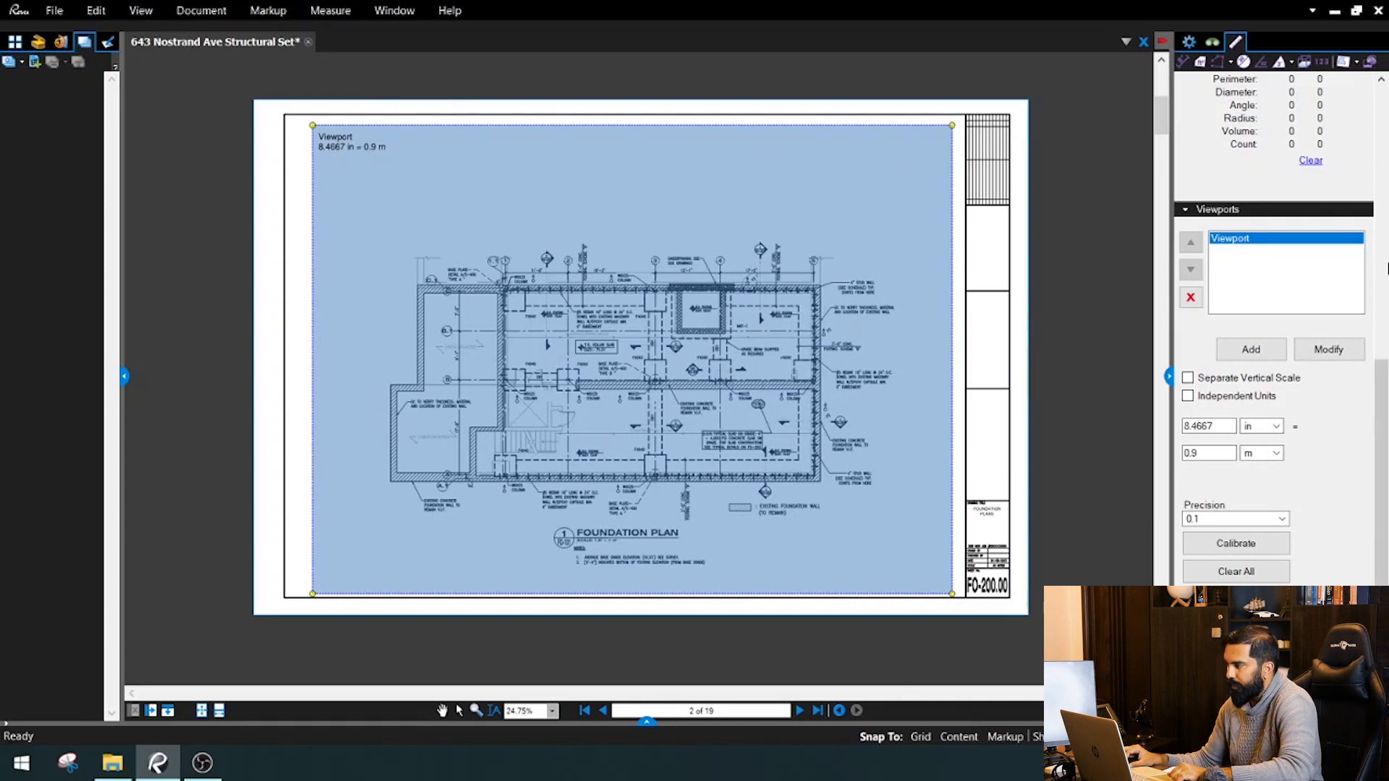
Select the new viewport in the list and examine the scale note under the foundation plan title.
left_click_drag(1386, 379, 1387, 101)
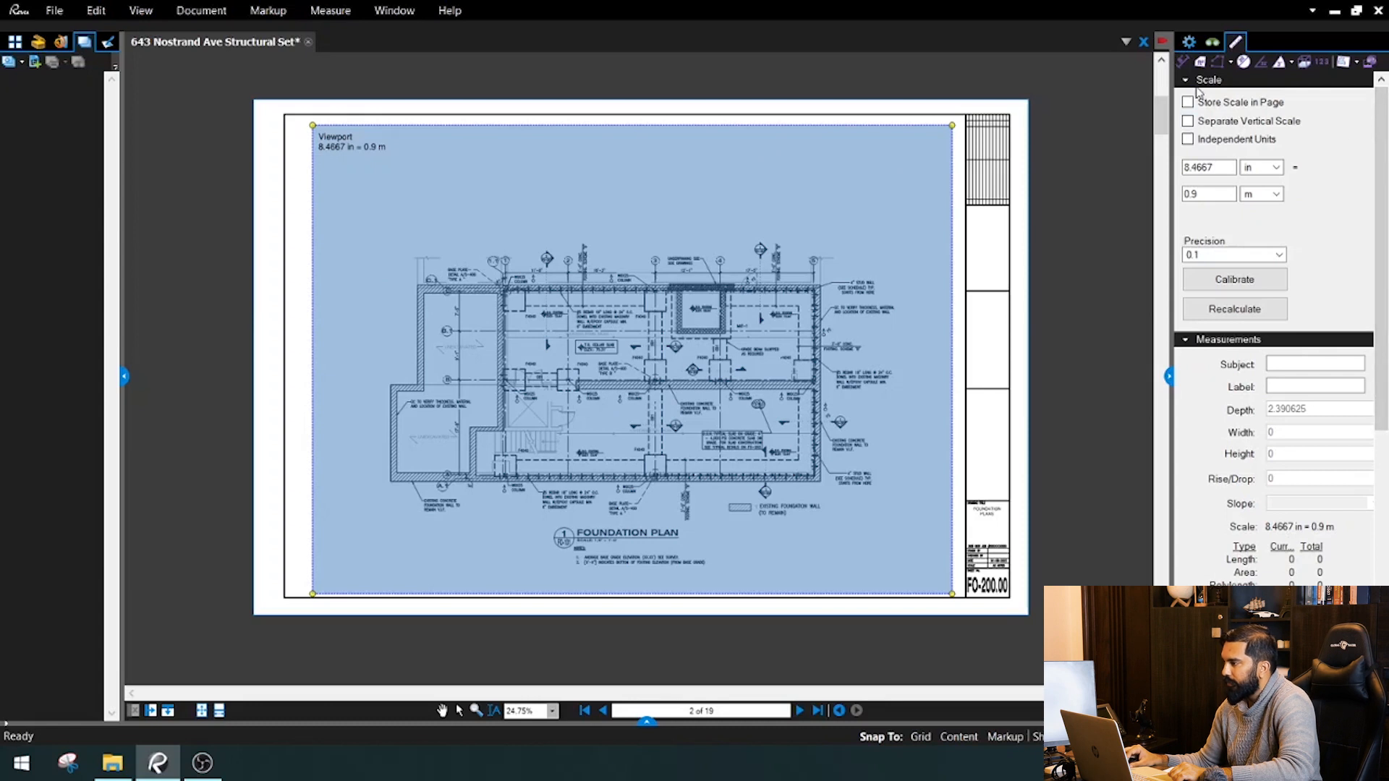
left_click_drag(1381, 155, 1375, 446)
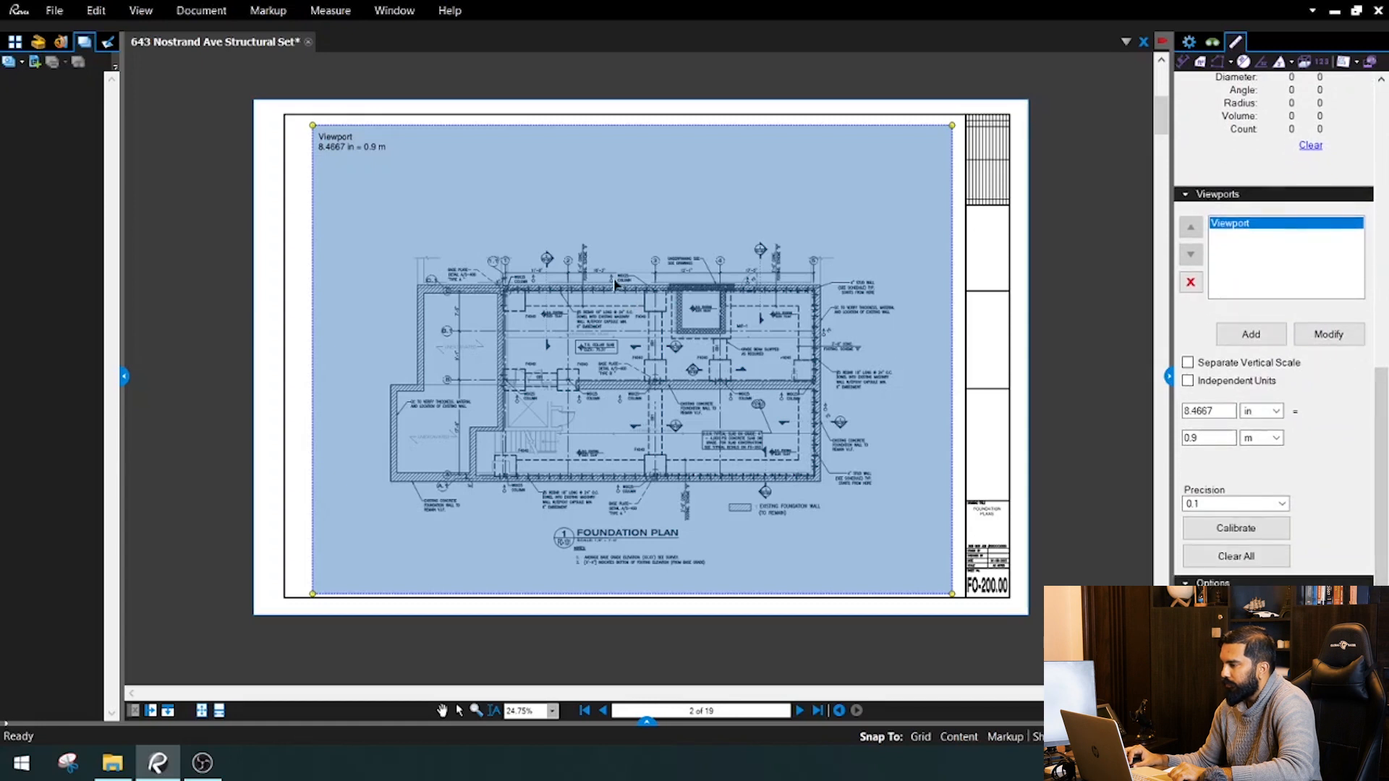
left_click(1040, 317)
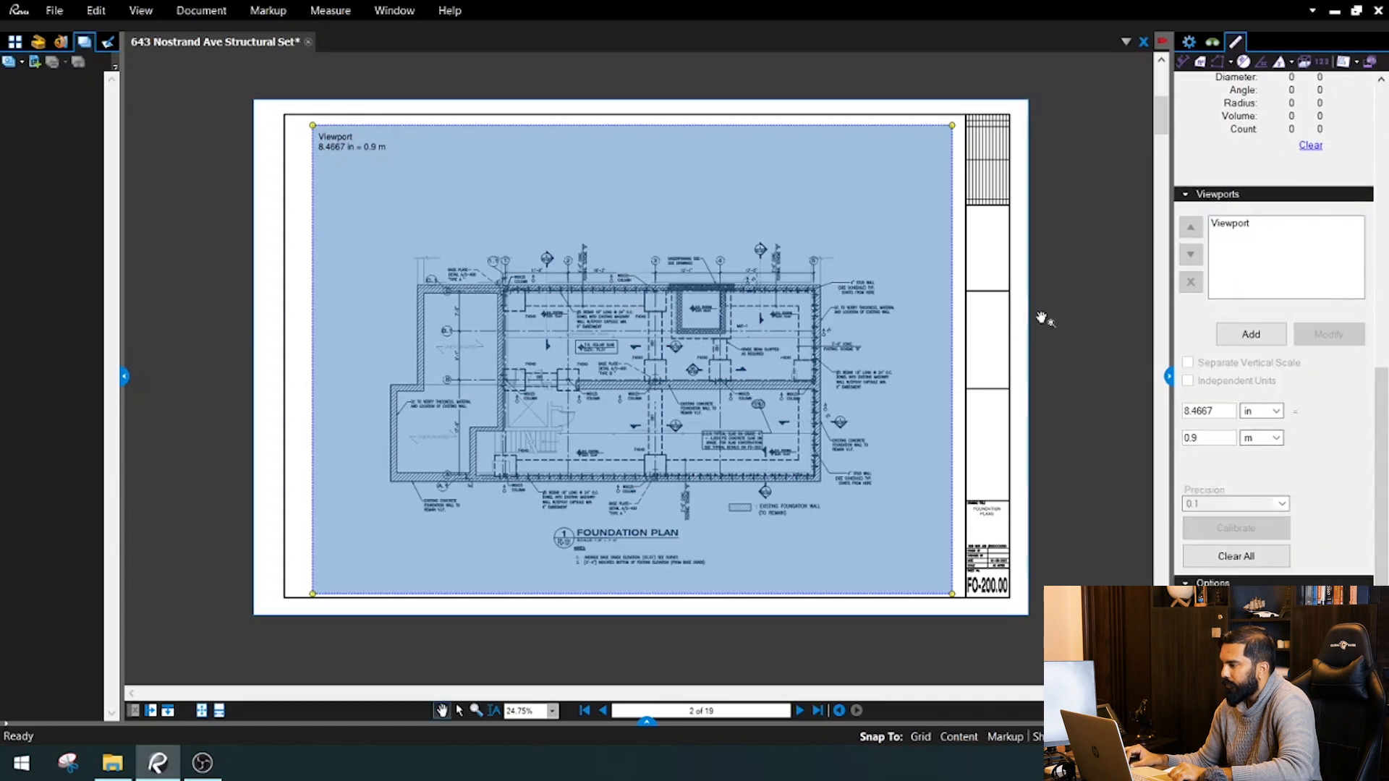
left_click(1239, 229)
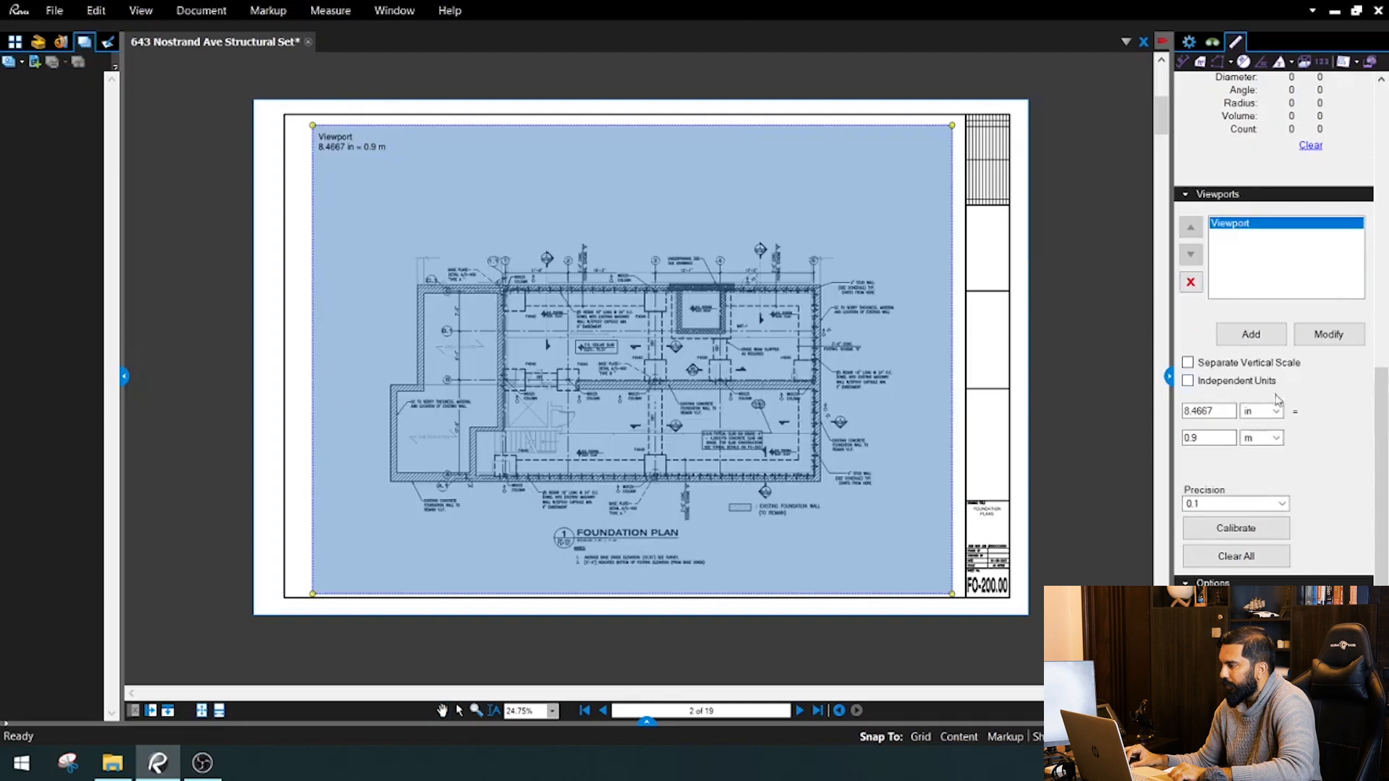
left_click(1277, 412)
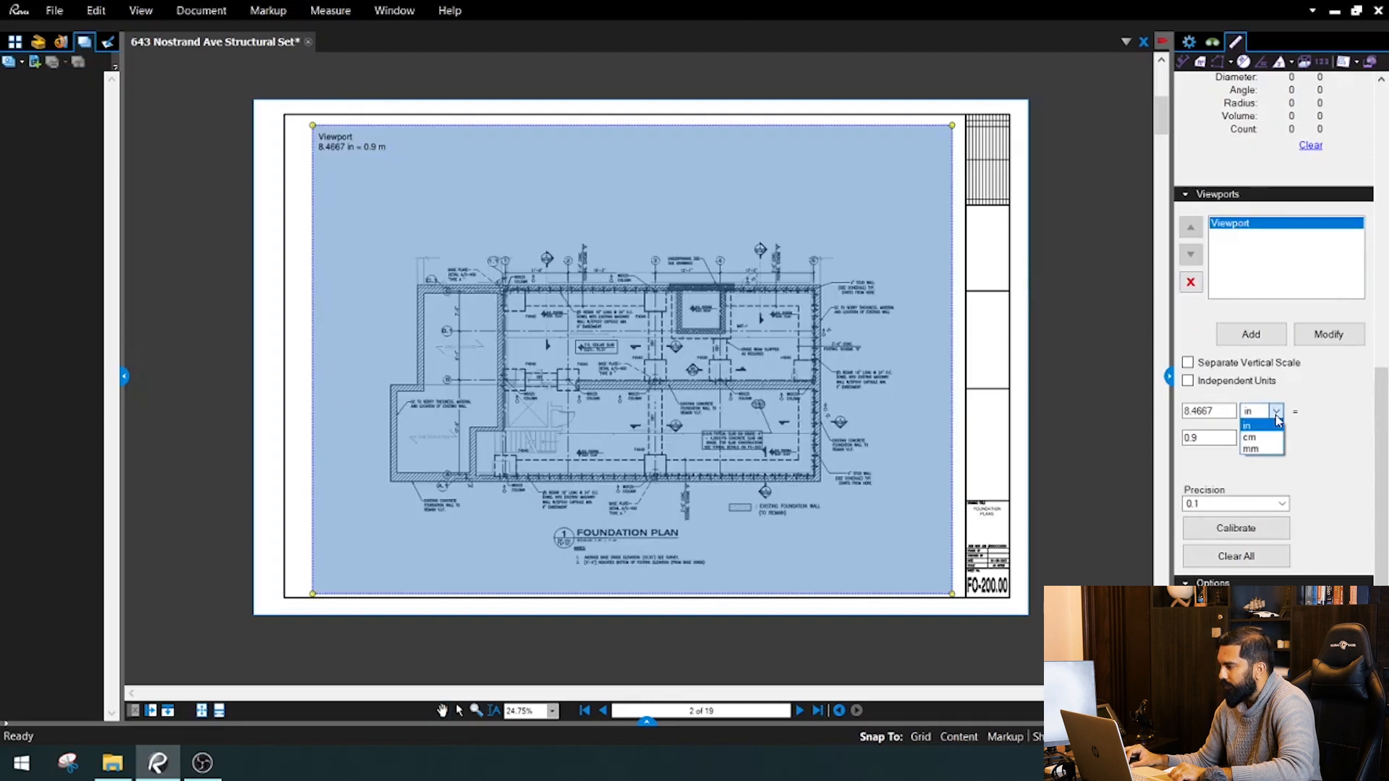
left_click(1277, 417)
left_click_drag(643, 562, 657, 504)
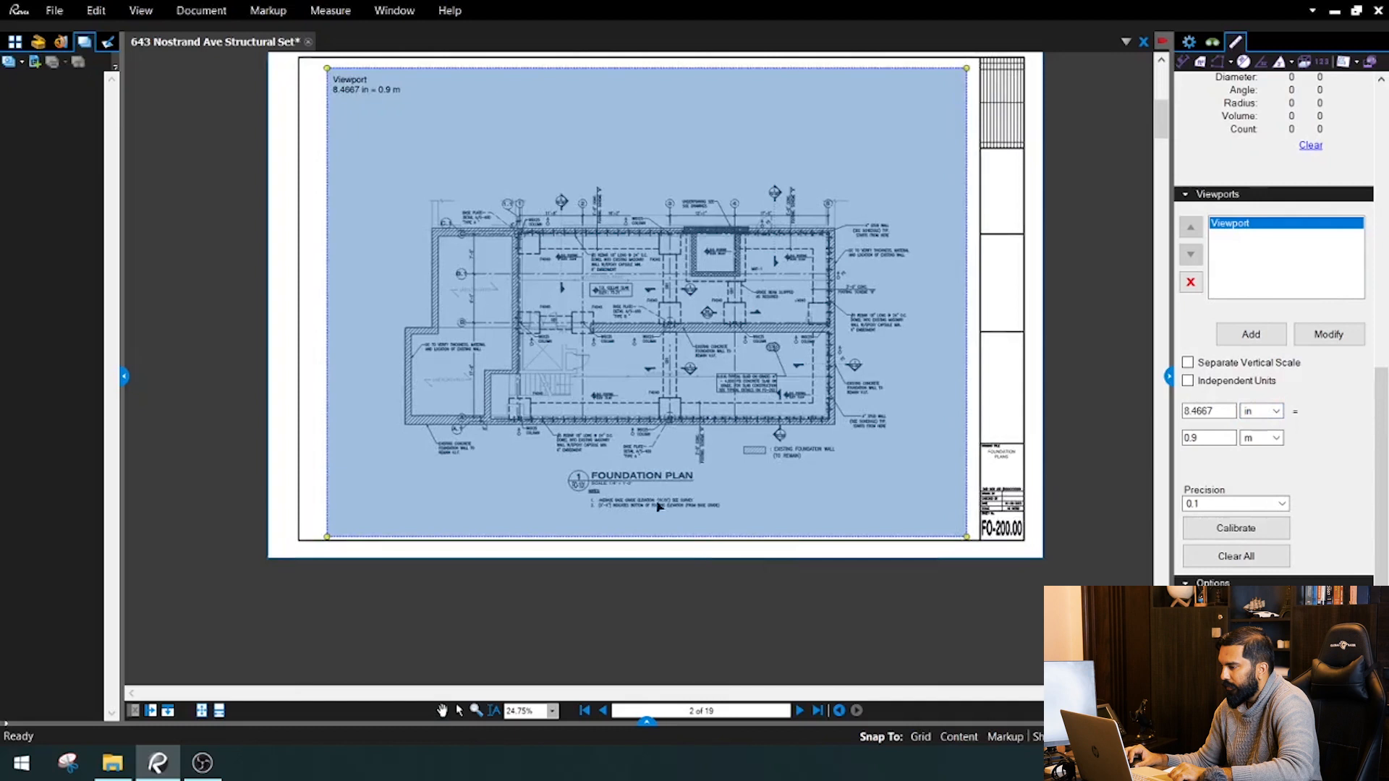
scroll(659, 506, "up", 6)
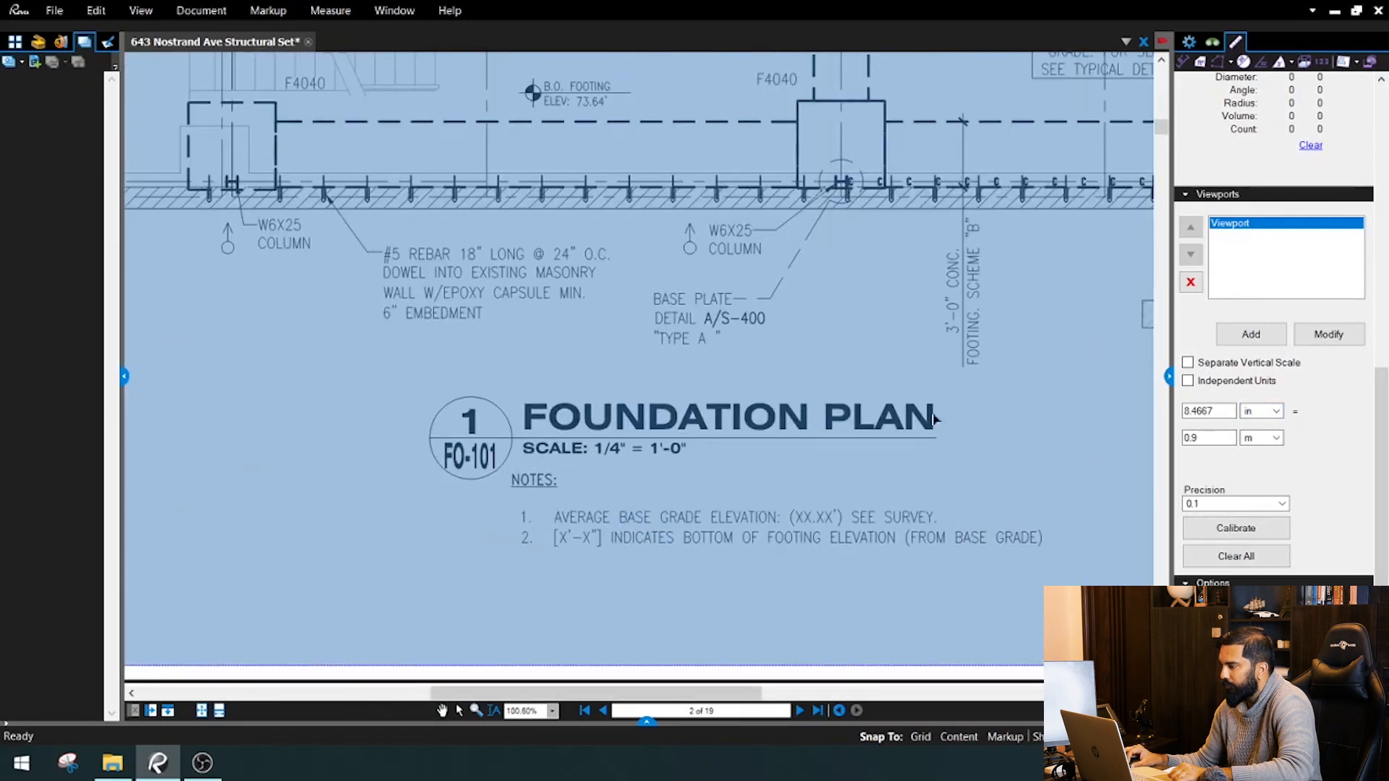
Set the viewport's scale to 0.25 in = 1'-0", using feet and inches for the real-world unit.
left_click_drag(1220, 411, 1122, 396)
type(".25")
key("Tab")
type("1")
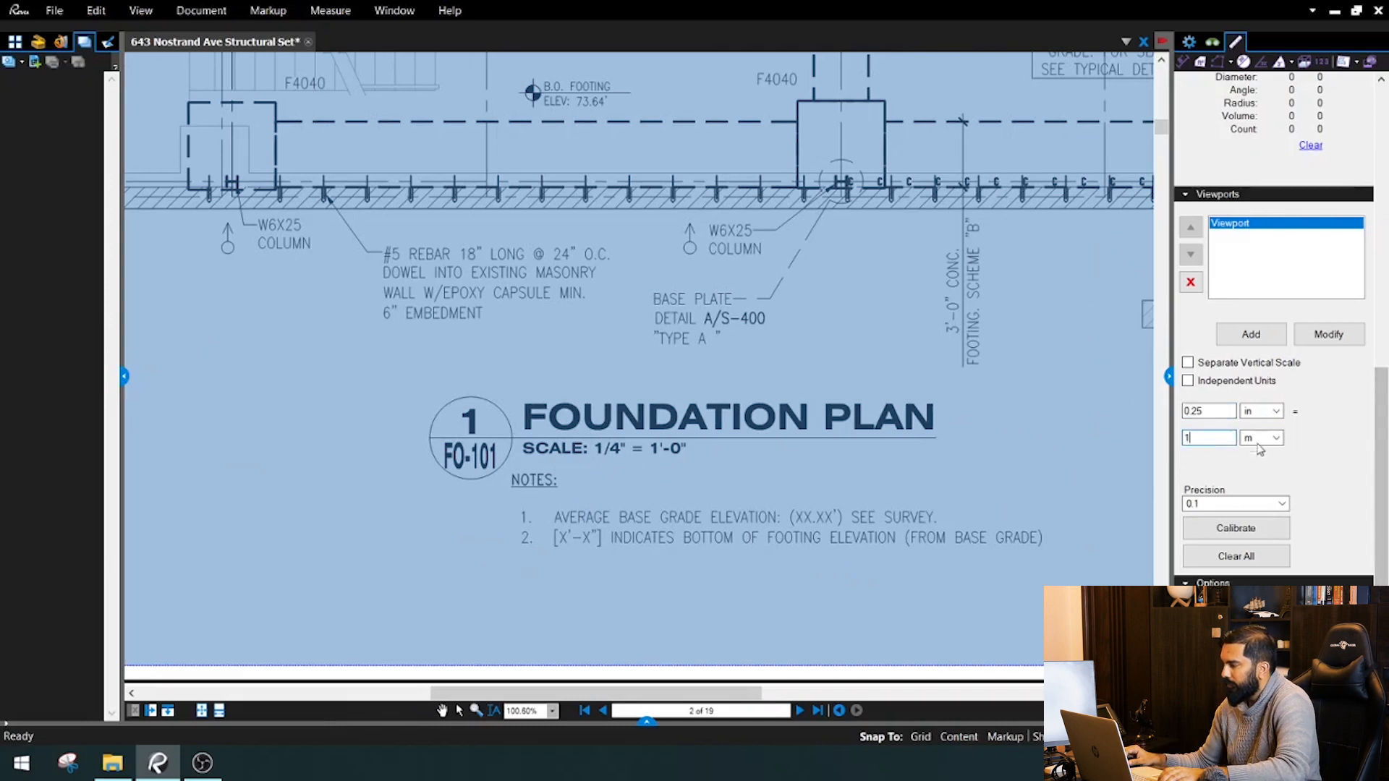
left_click(1259, 439)
left_click(1255, 463)
left_click(1259, 439)
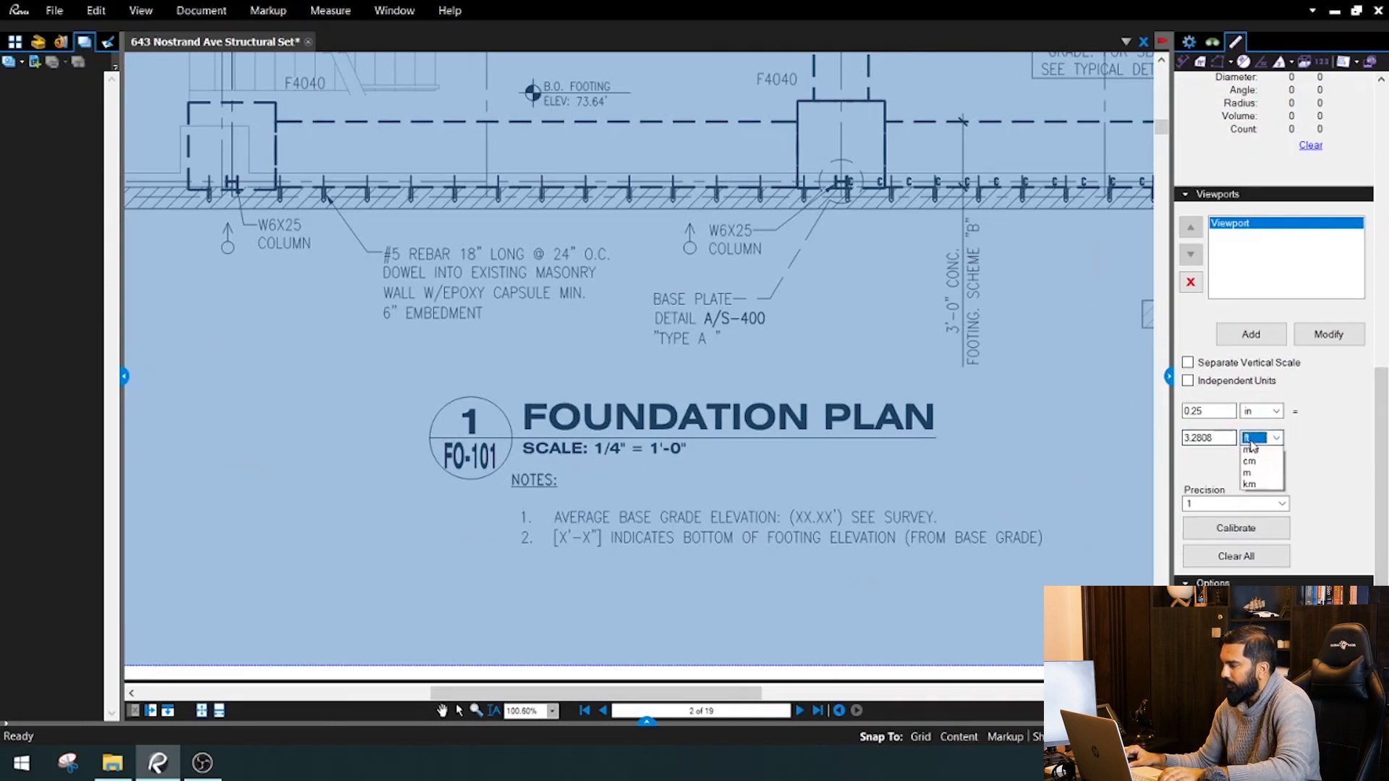
left_click(1265, 476)
key("shift+Tab")
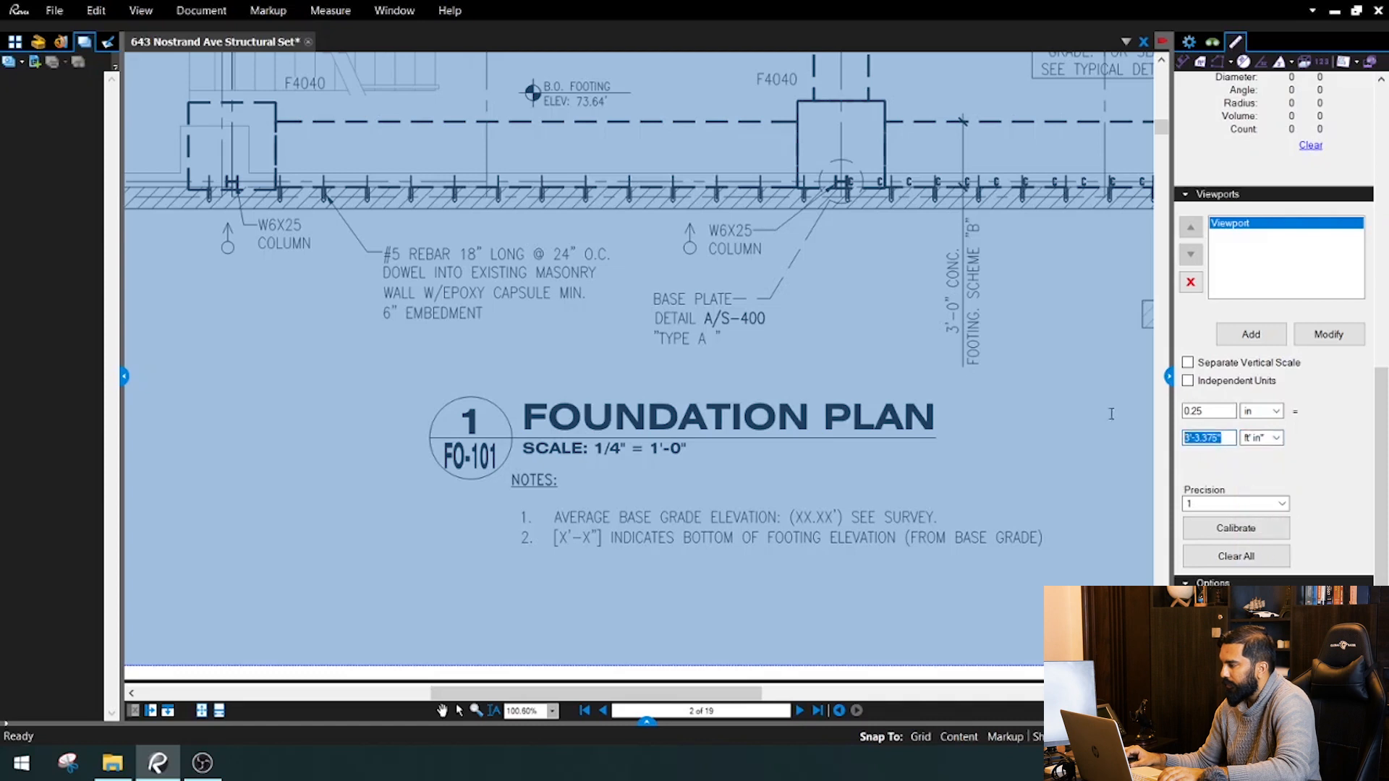
type("1")
key("Tab")
Choose a precision of 1 for the viewport and deselect it.
left_click(1282, 507)
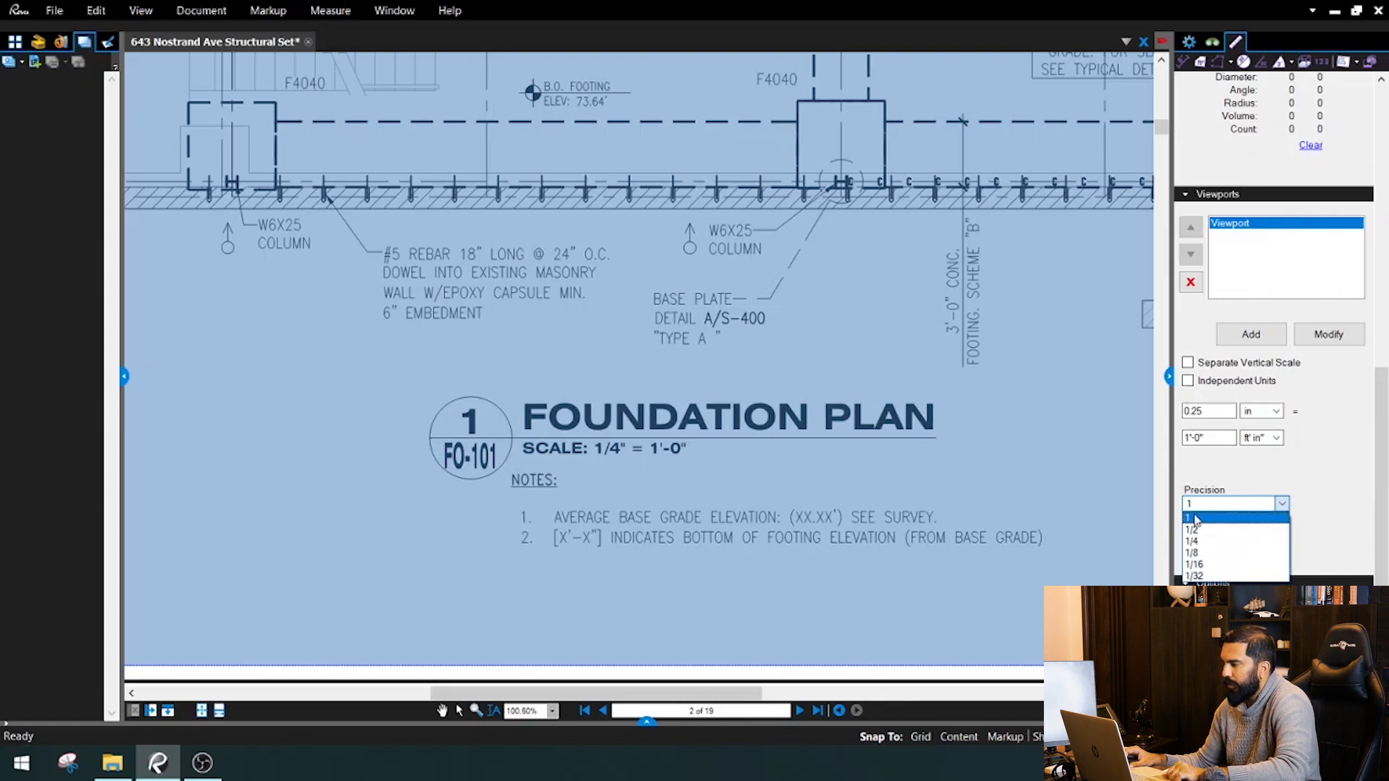
left_click(1198, 519)
left_click(1261, 285)
scroll(777, 251, "down", 6)
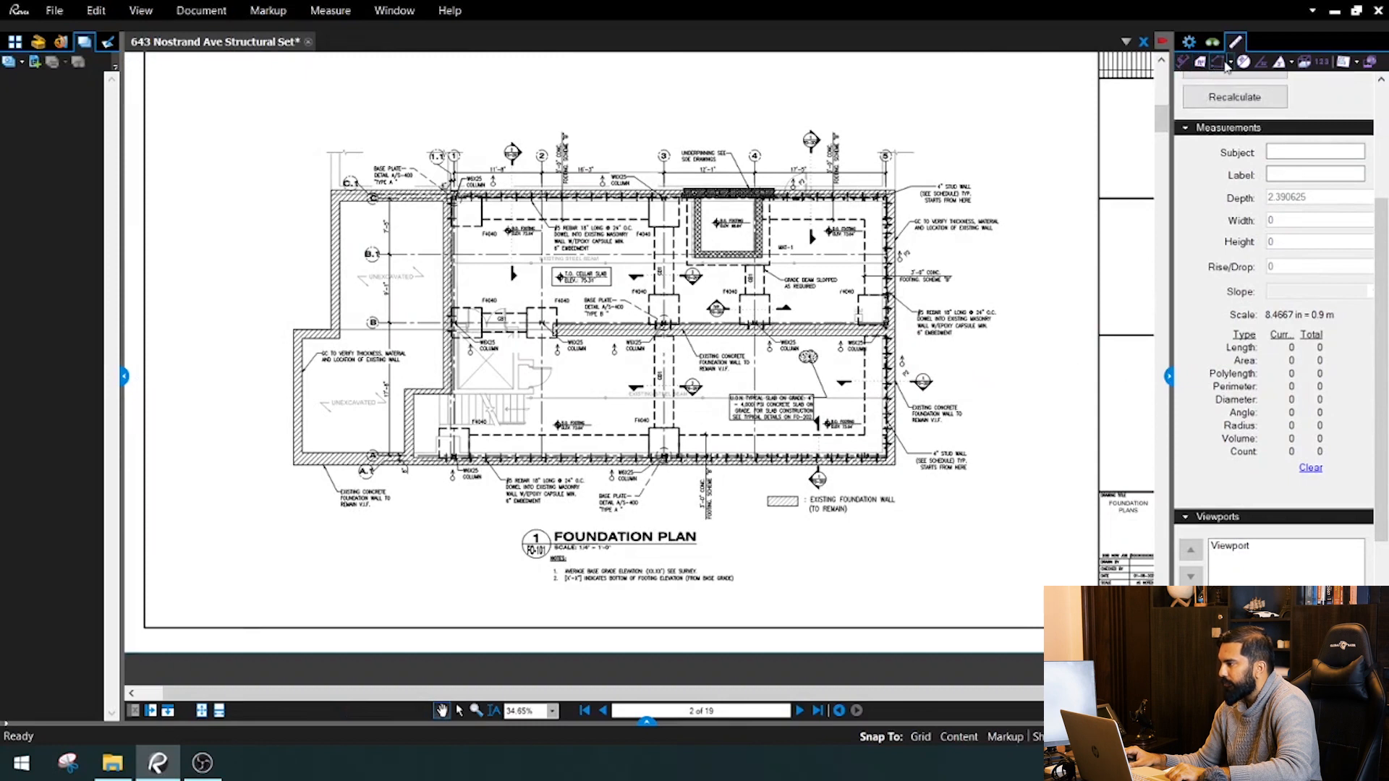
Measure a length with the Length tool along the plan's upper foundation wall near gridlines 3 and 4.
left_click(1183, 65)
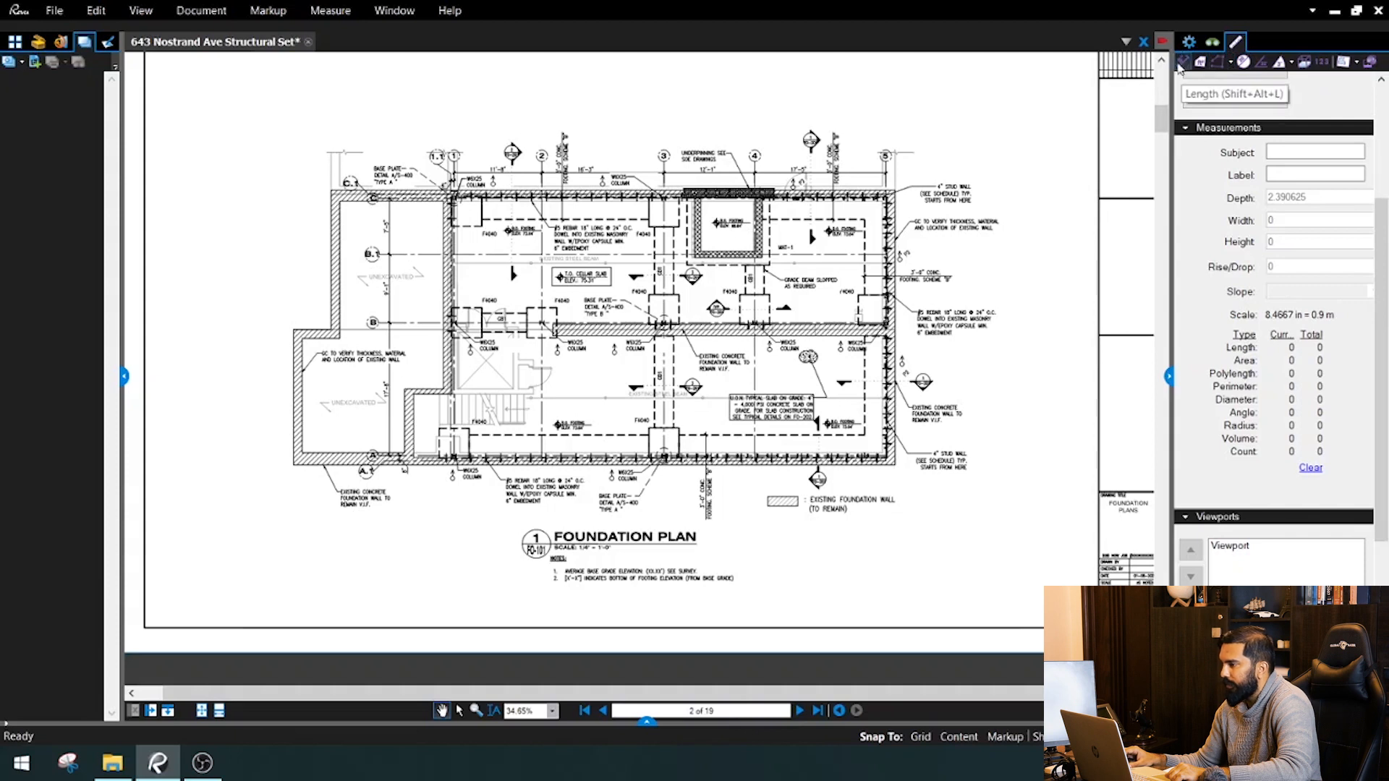
scroll(805, 254, "up", 8)
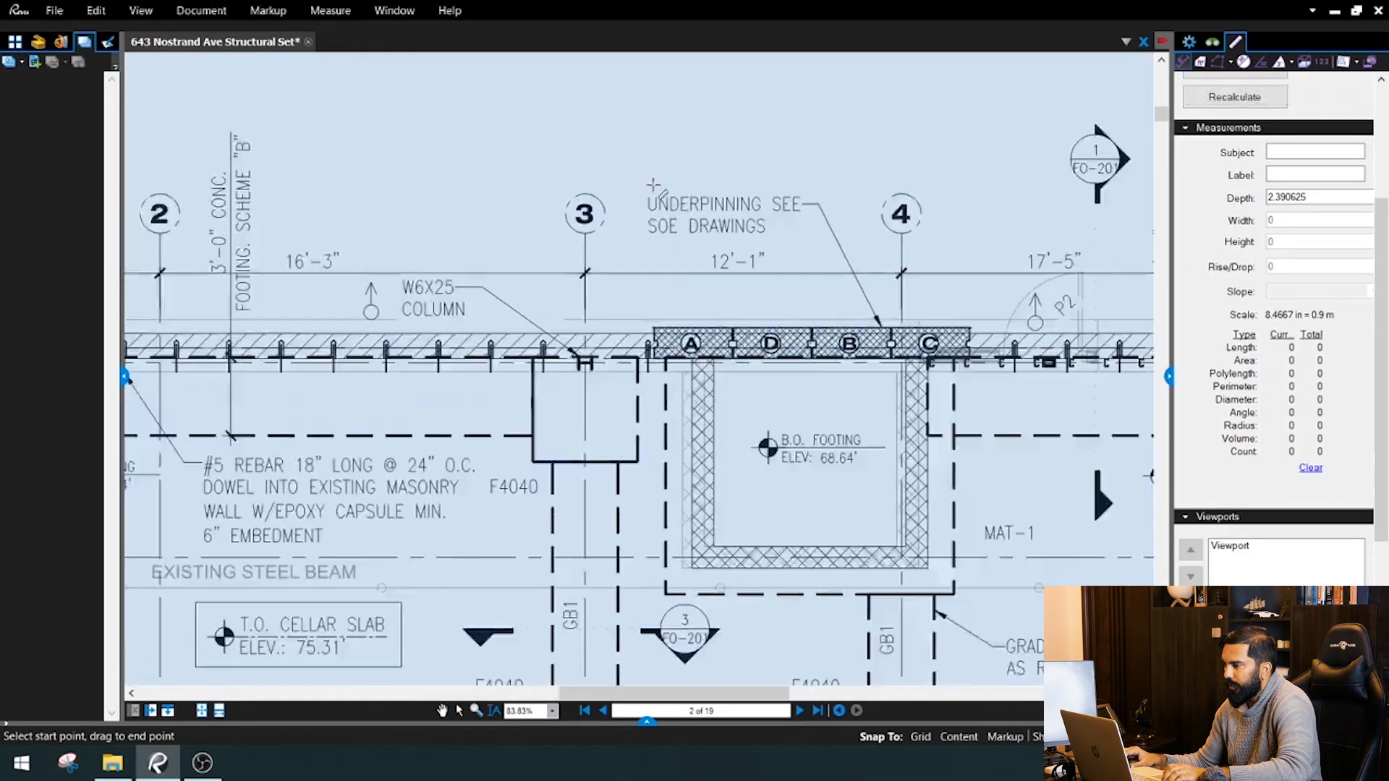
left_click_drag(438, 318, 817, 319)
scroll(726, 155, "down", 9)
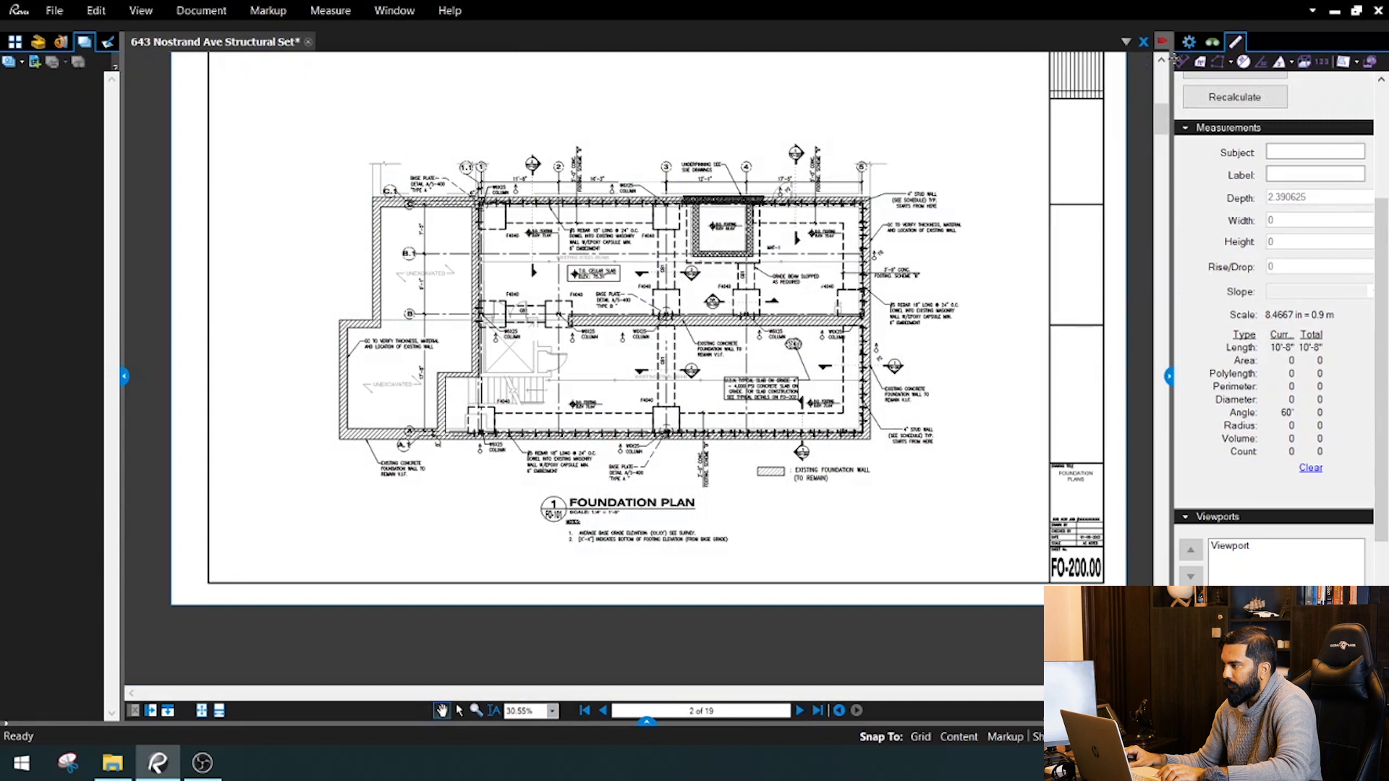
Measure another length starting at gridline A beside the unexcavated area, then return to the full plan.
left_click(1182, 61)
scroll(455, 377, "up", 6)
scroll(444, 522, "up", 4)
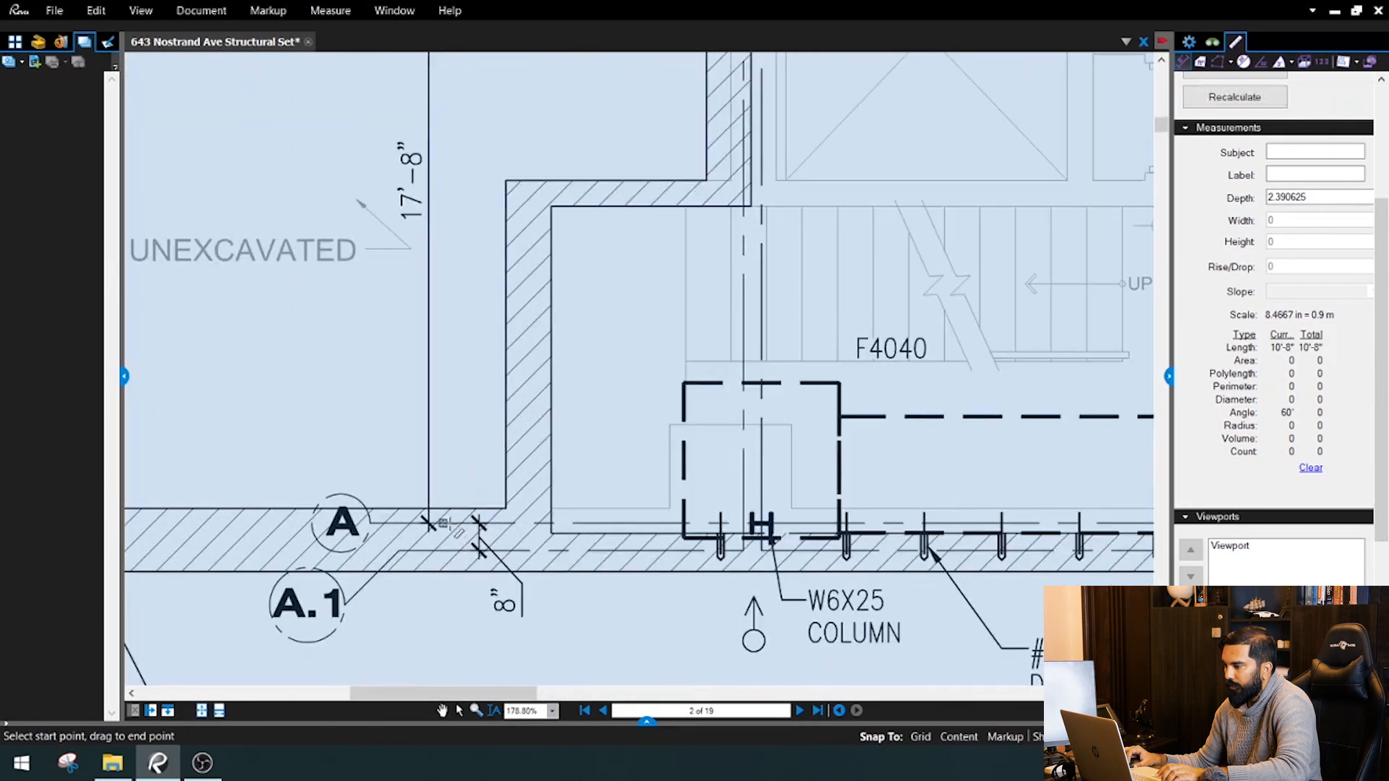
left_click(447, 522)
scroll(450, 525, "down", 4)
scroll(450, 230, "up", 2)
scroll(483, 318, "down", 8)
key("Escape")
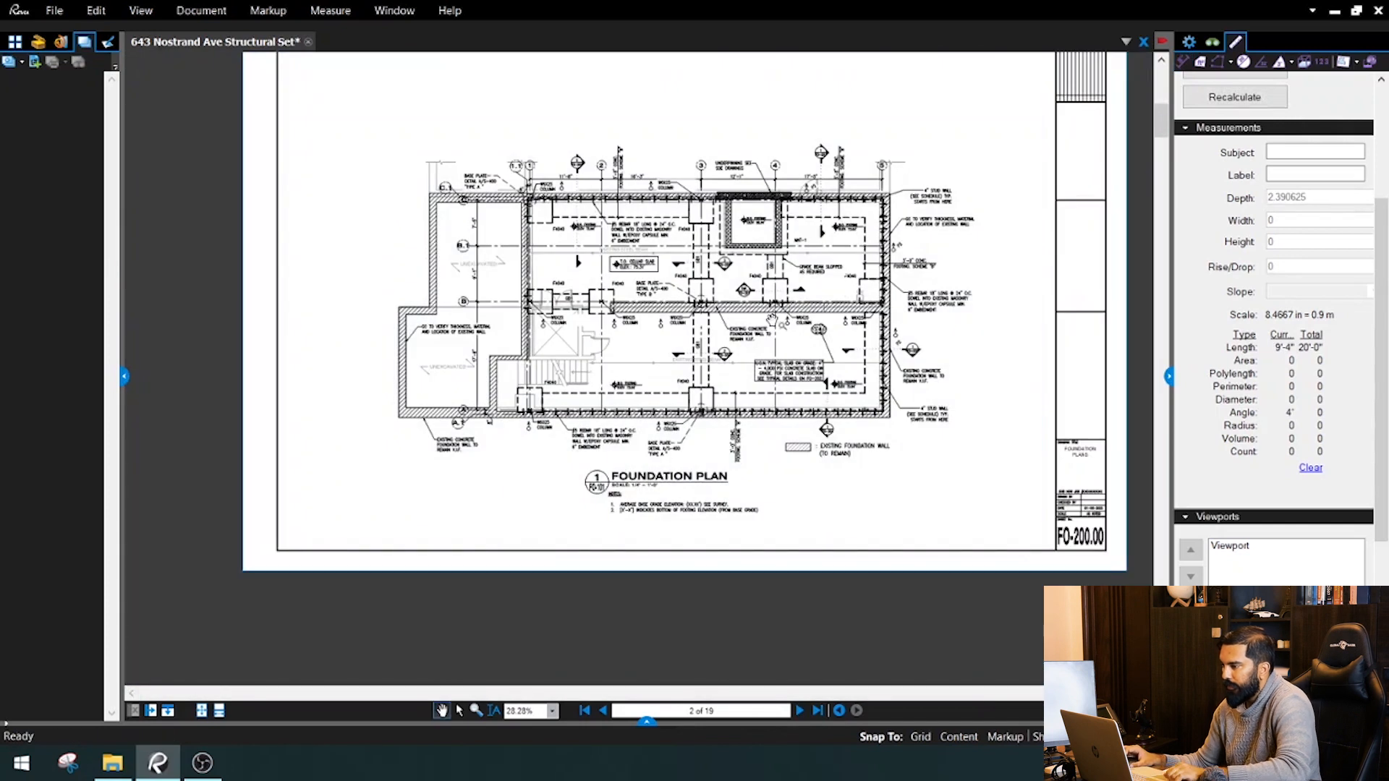
scroll(631, 283, "up", 2)
left_click_drag(680, 306, 663, 317)
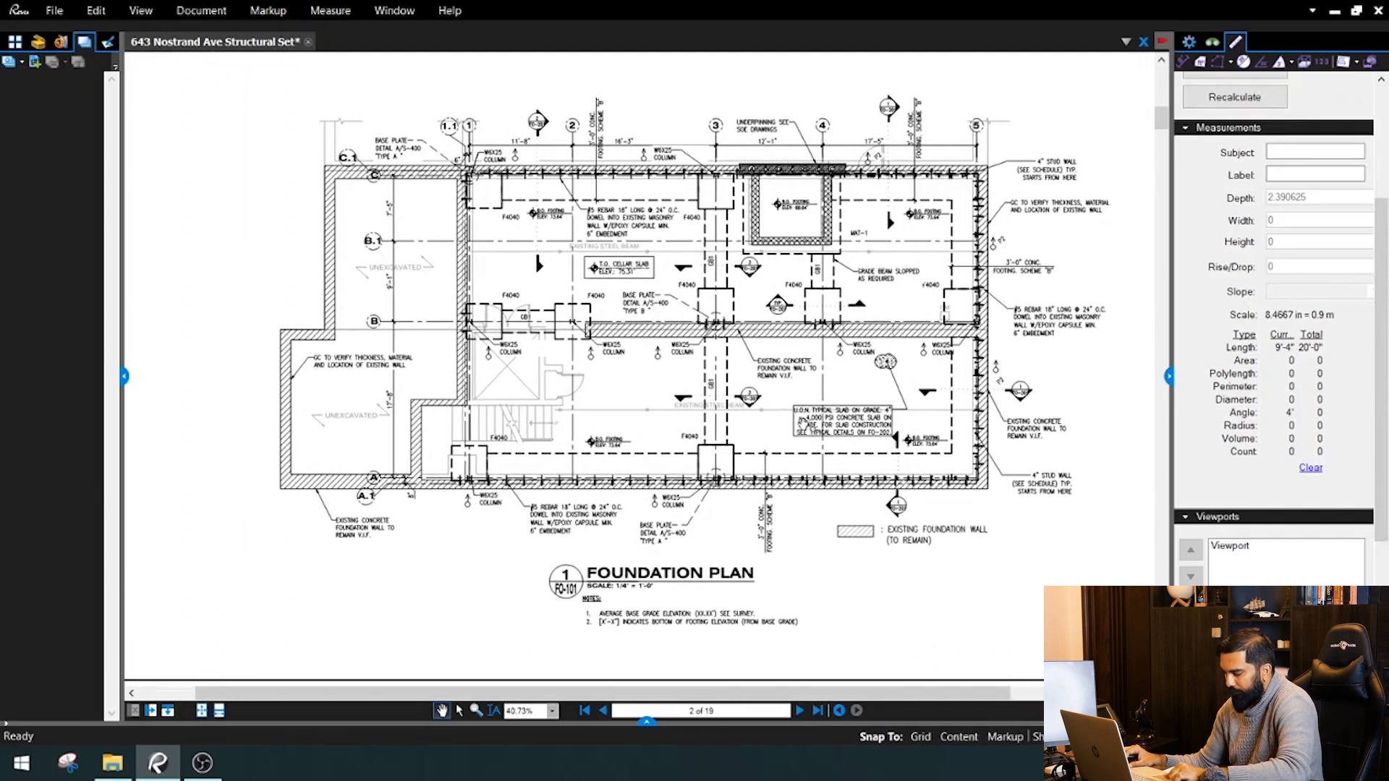
Draw a four-segment polylength measurement about 41'-8" long in the blank area above the foundation plan.
left_click_drag(970, 231, 882, 285)
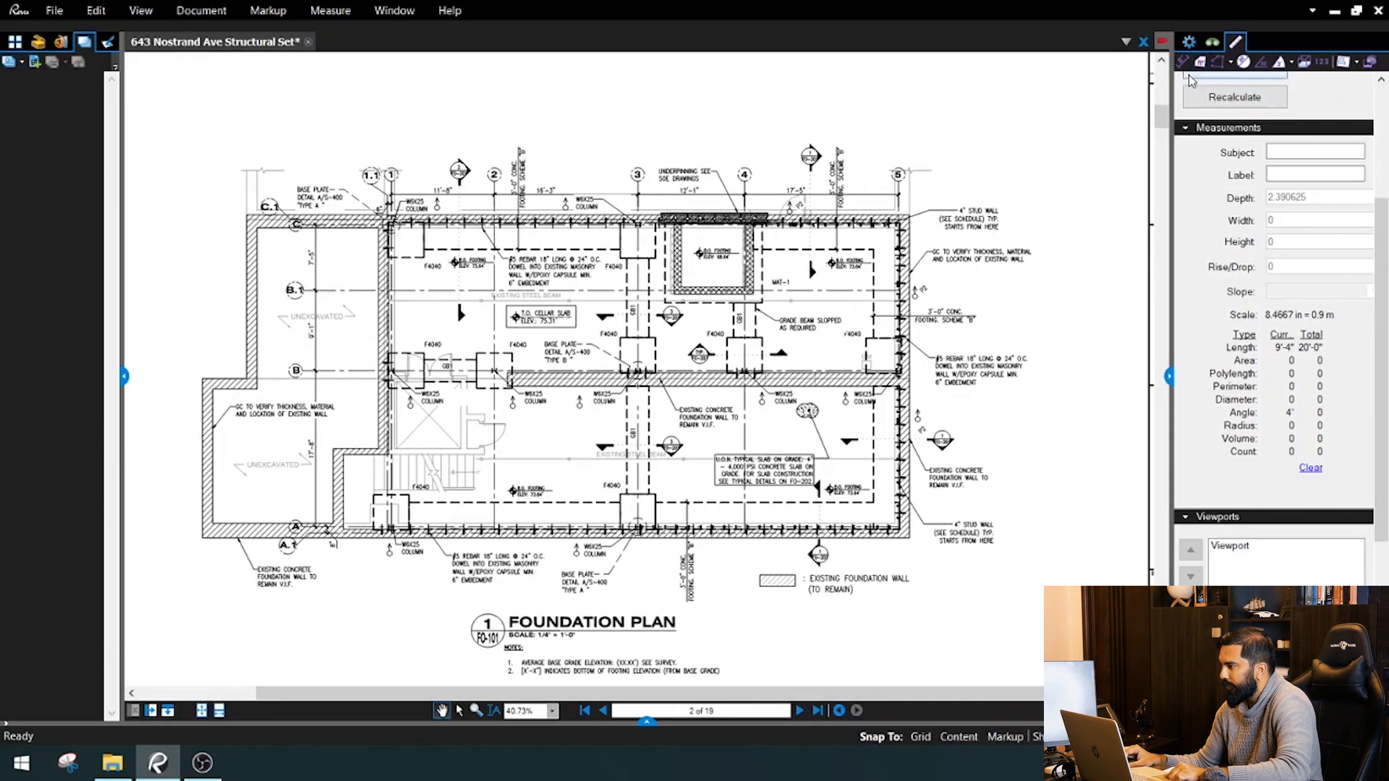
left_click(335, 17)
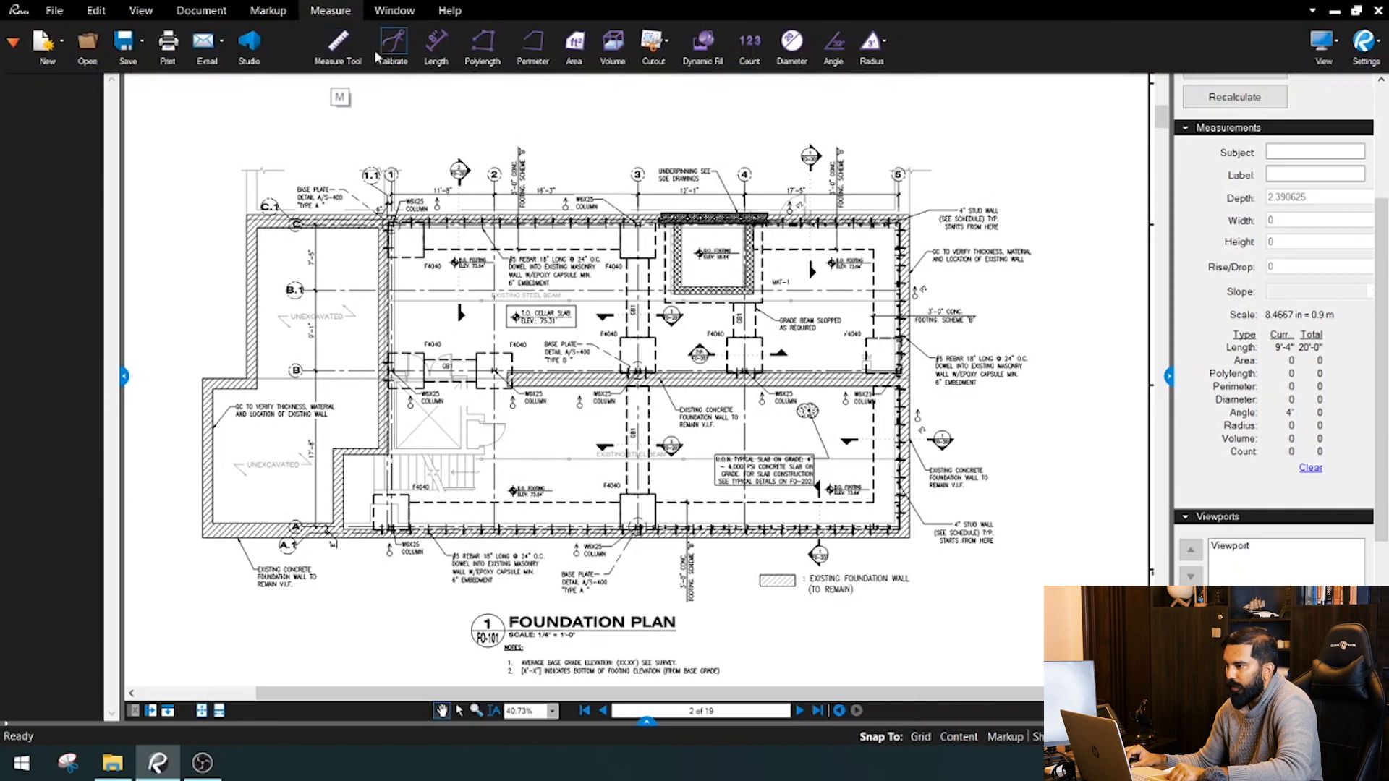
left_click(483, 43)
left_click(504, 103)
left_click(623, 90)
left_click(727, 129)
left_click(825, 95)
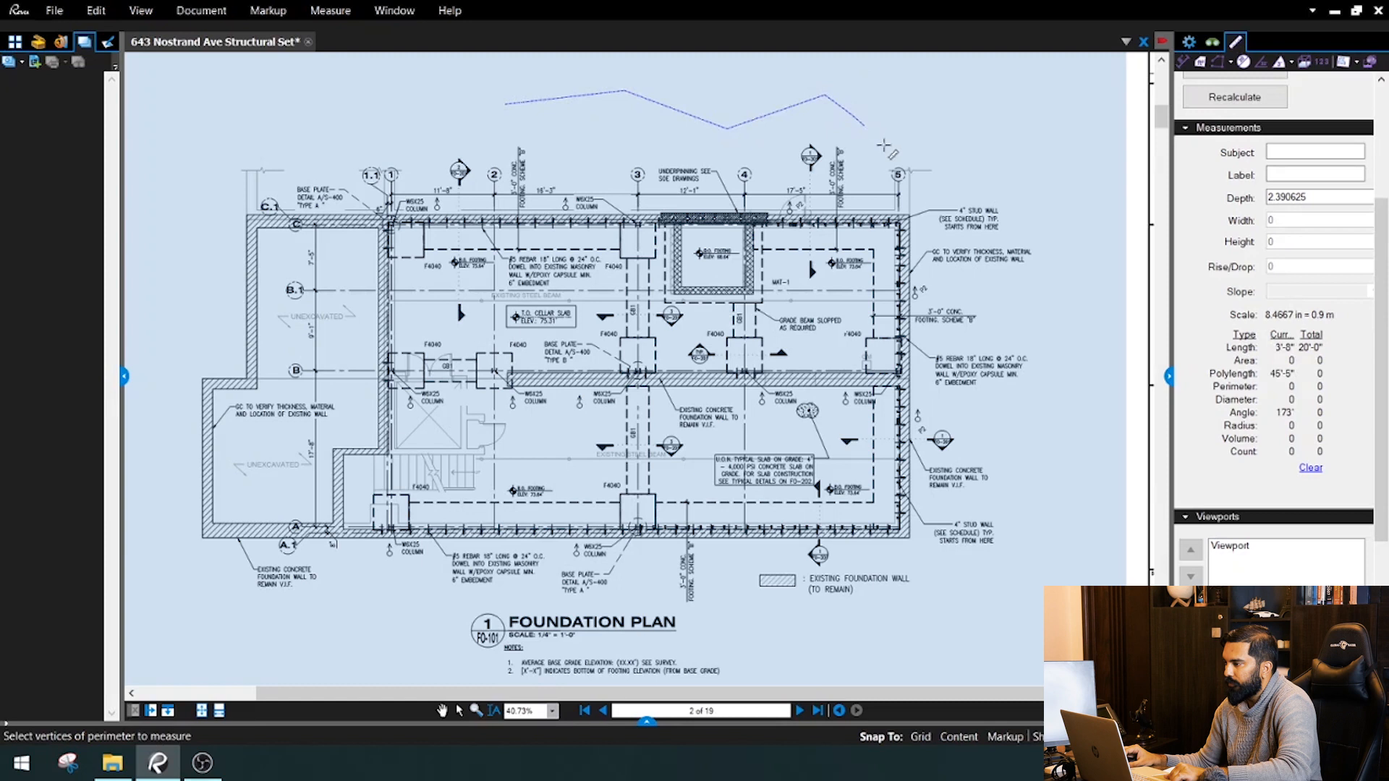
key("Return")
scroll(742, 83, "up", 2)
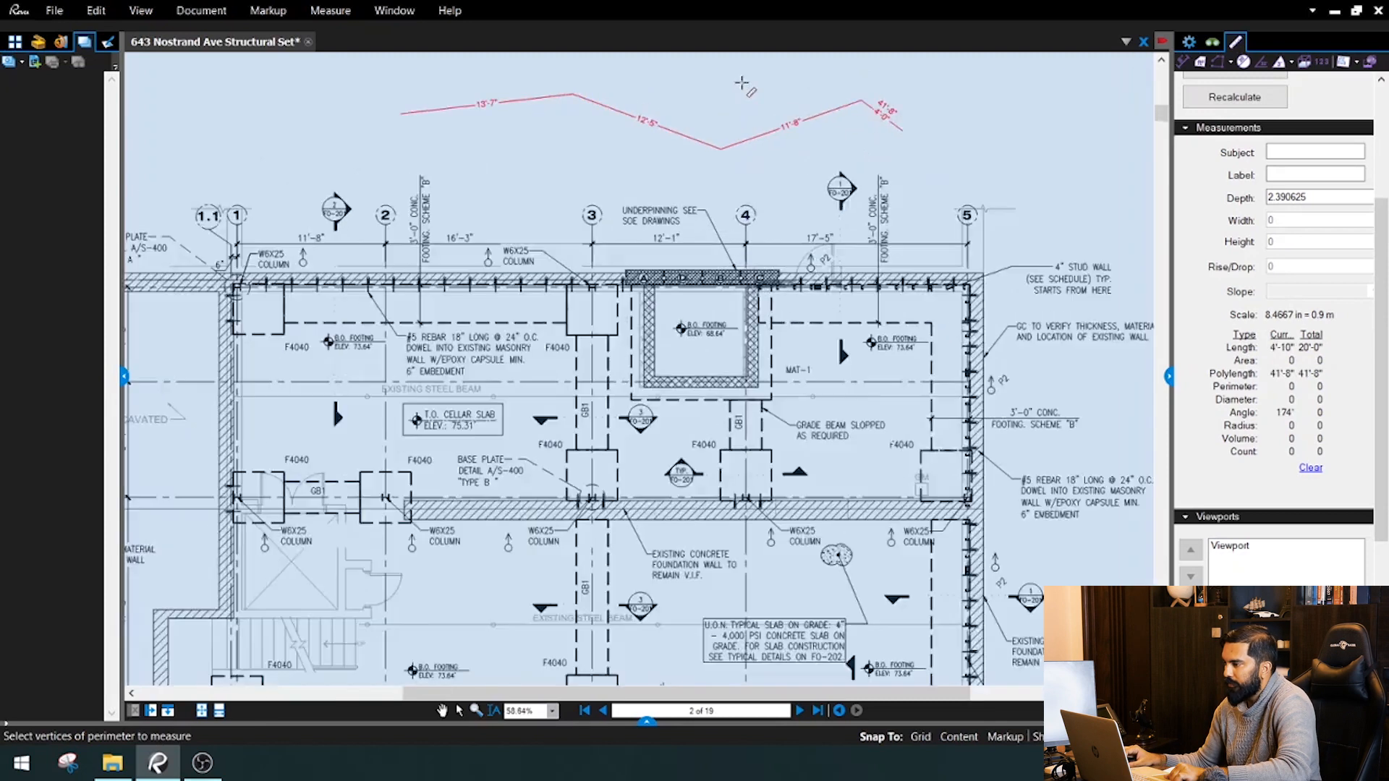
scroll(742, 83, "up", 2)
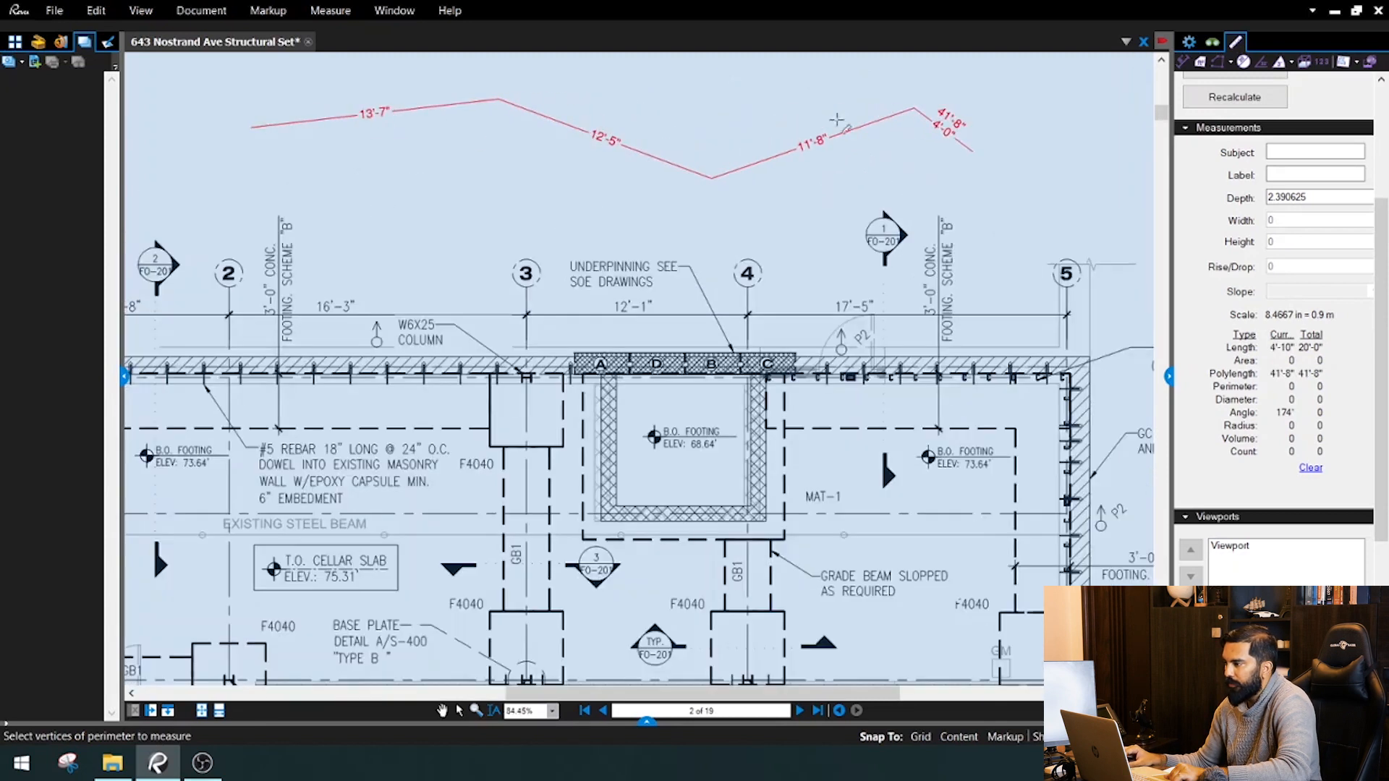
scroll(955, 85, "up", 2)
scroll(965, 134, "down", 2)
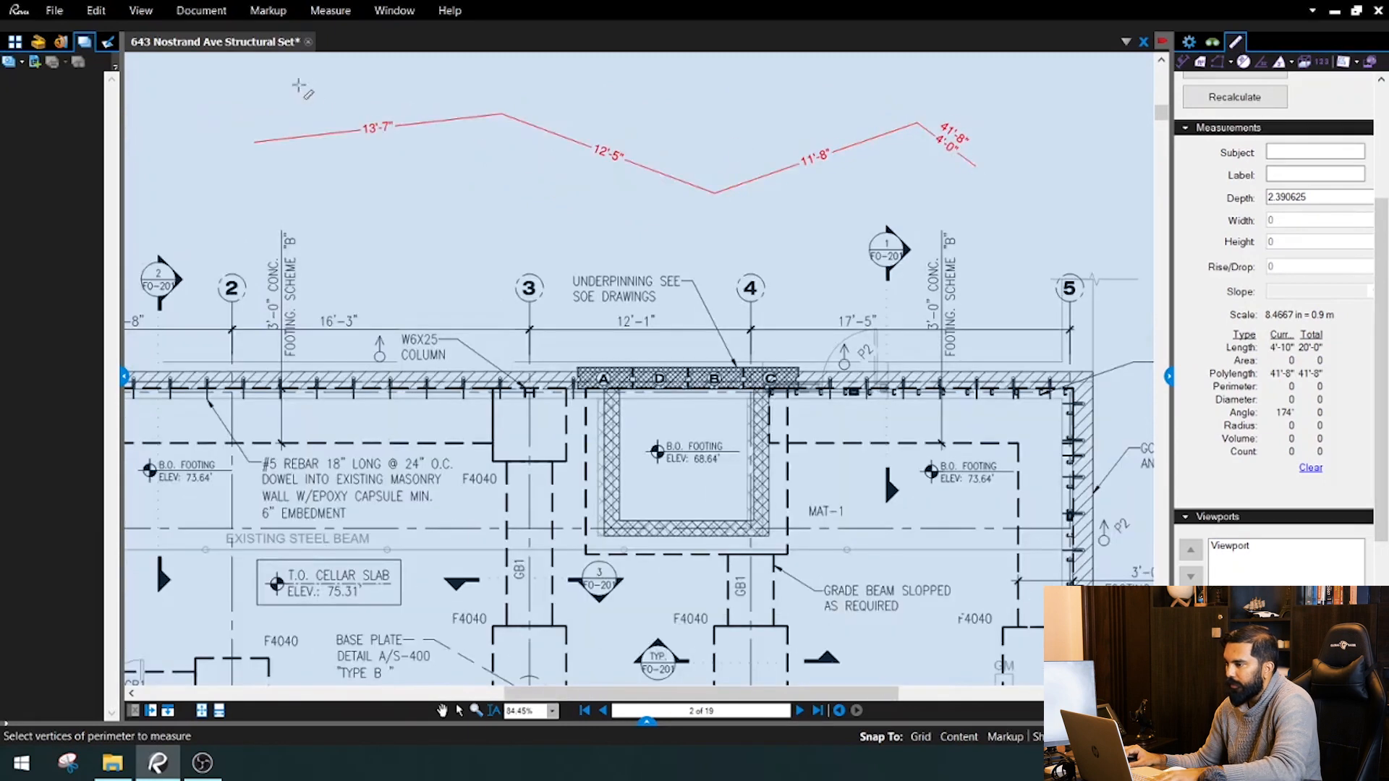
key("Escape")
Draw an open perimeter measurement about 23'-5" long between the polylength line and the plan's gridline bubbles.
left_click(326, 12)
left_click(536, 51)
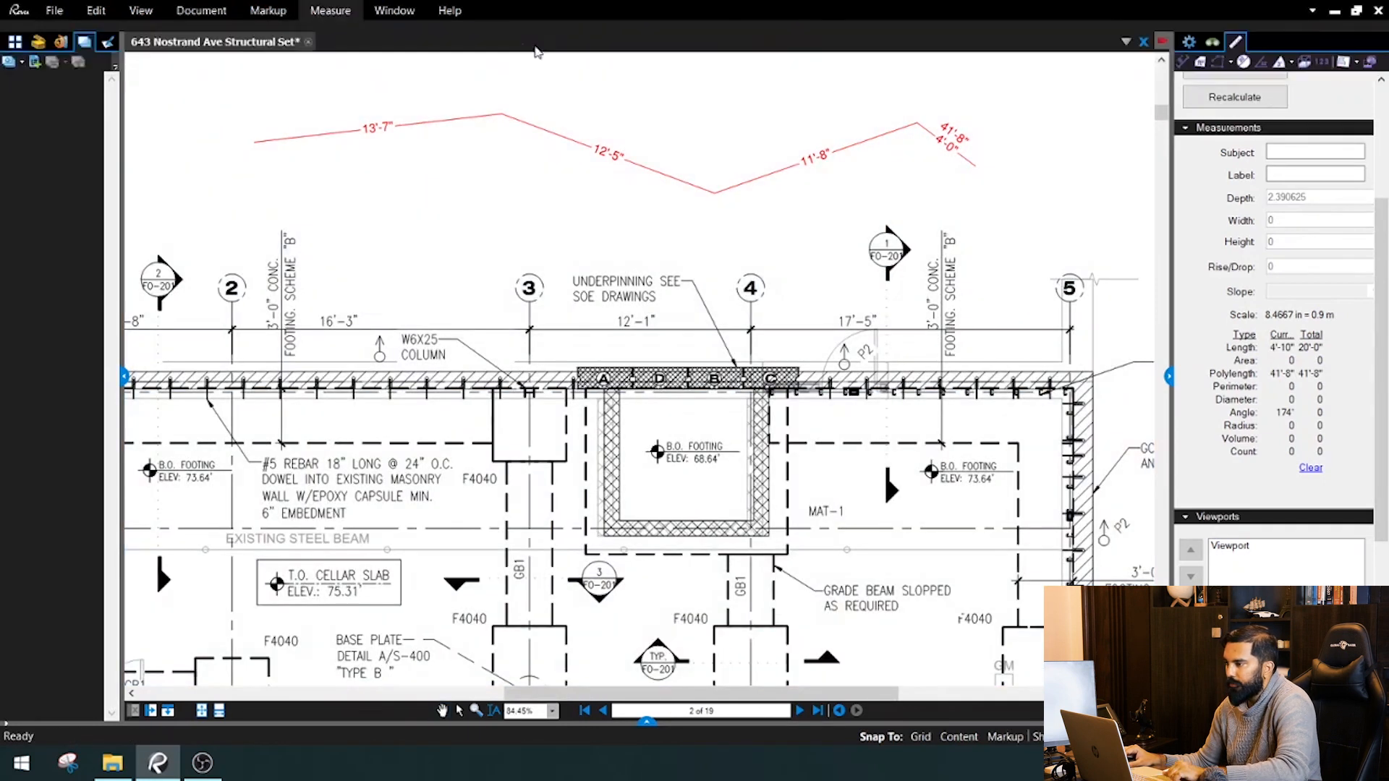
left_click(282, 230)
left_click(413, 185)
left_click(598, 221)
double_click(695, 230)
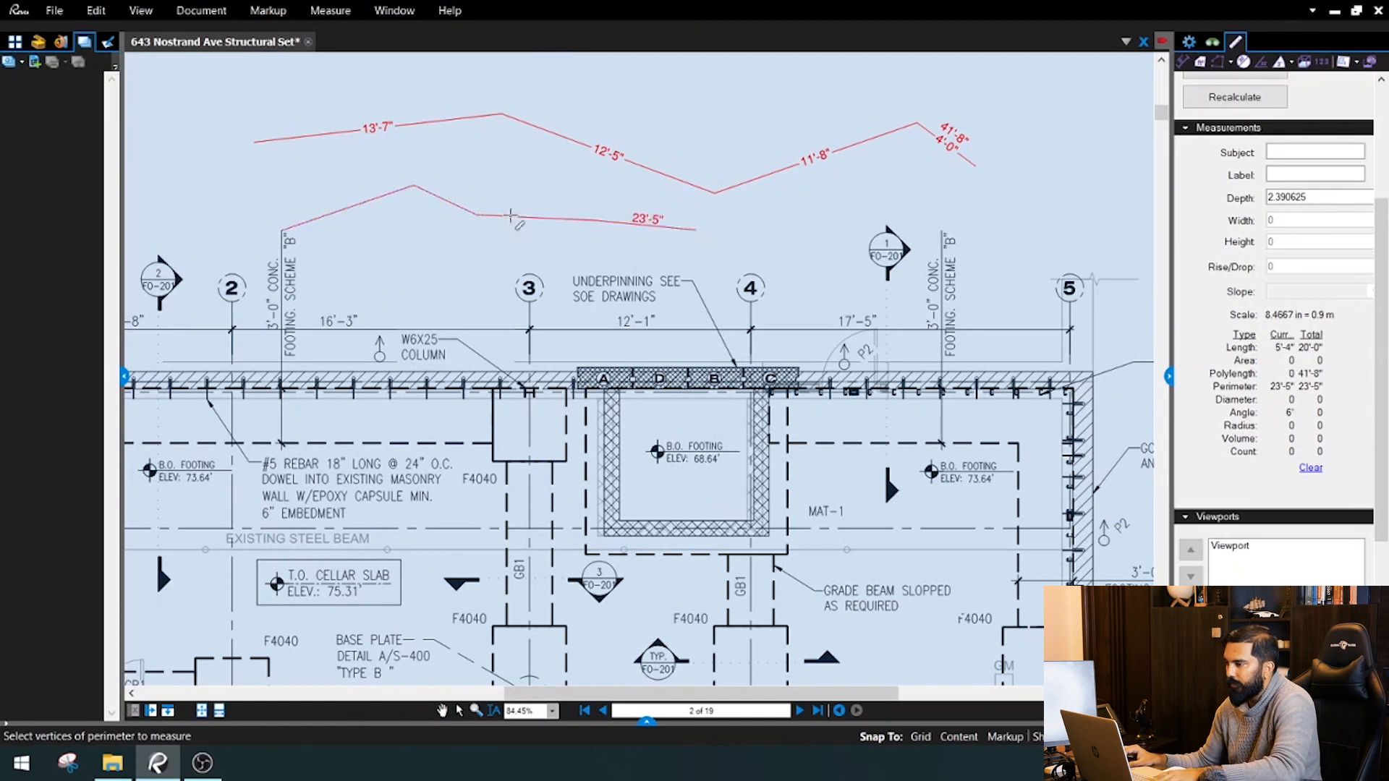
key("Escape")
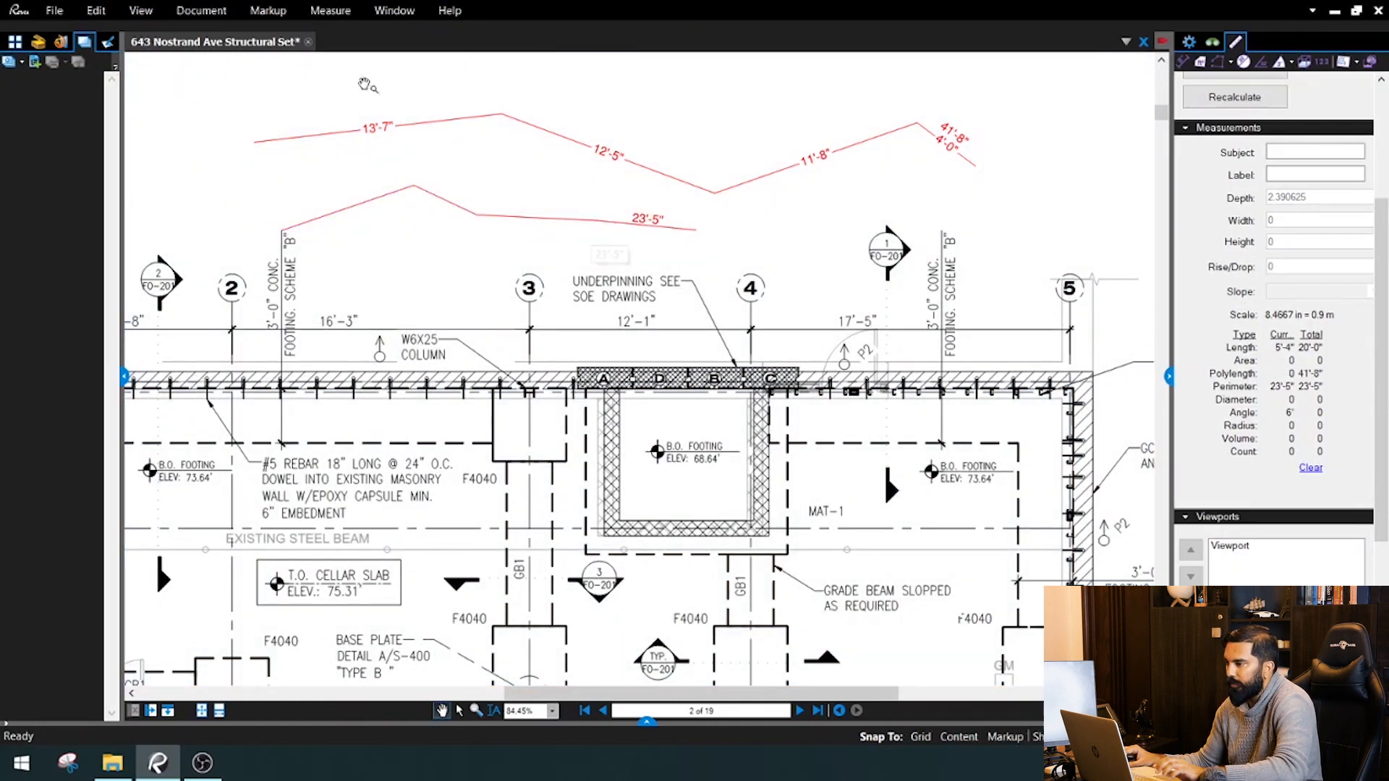
left_click(335, 16)
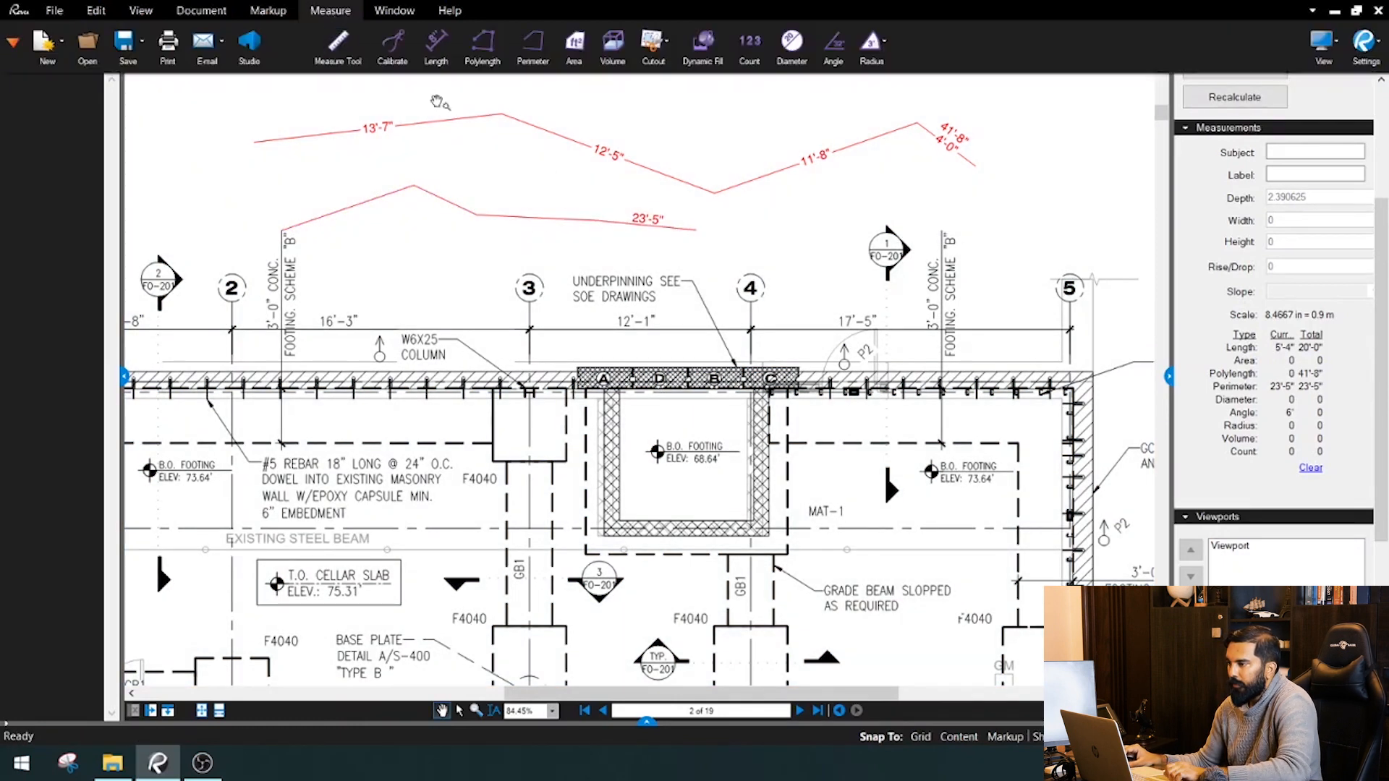
left_click(575, 45)
key("Escape")
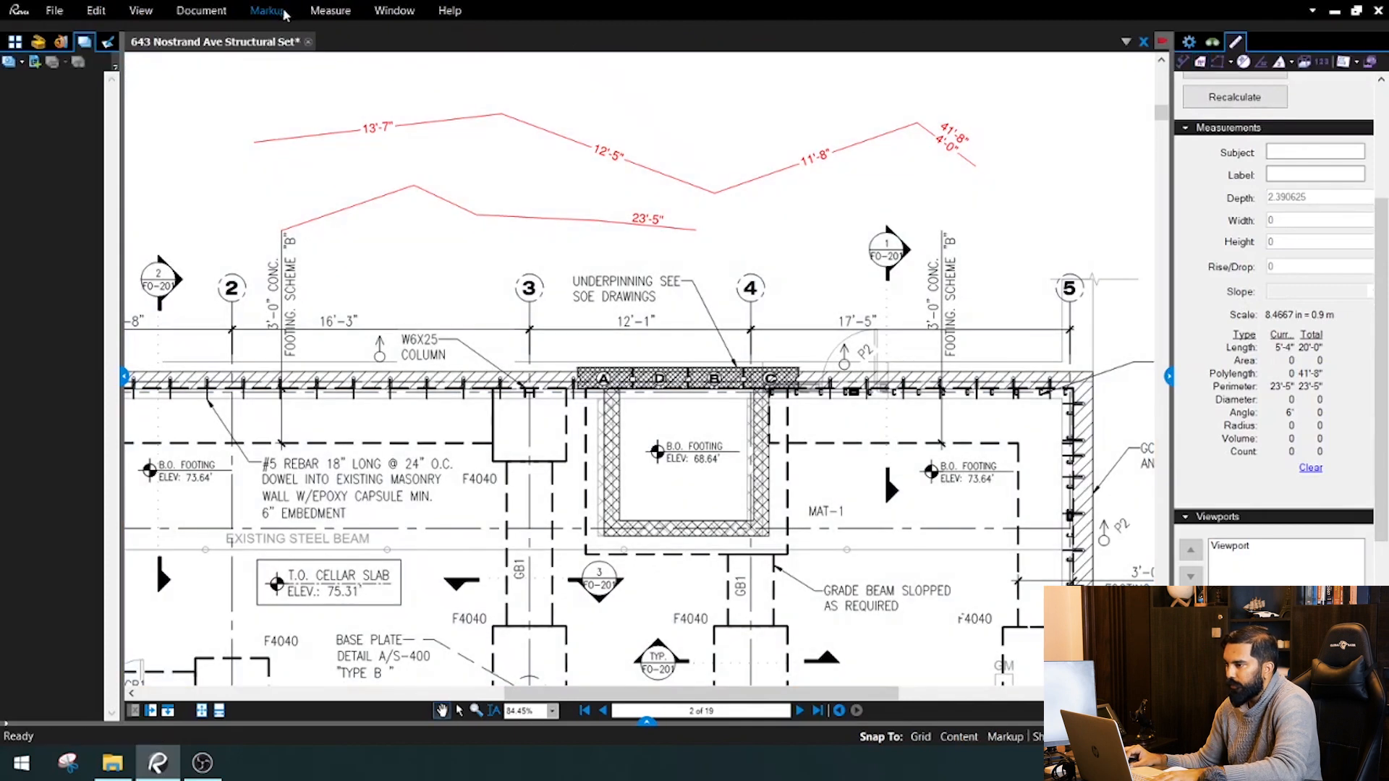
left_click(268, 10)
Draw a rectangular volume measurement about 2.92 ft wide and 3.12 ft high above gridline 4.
left_click(332, 12)
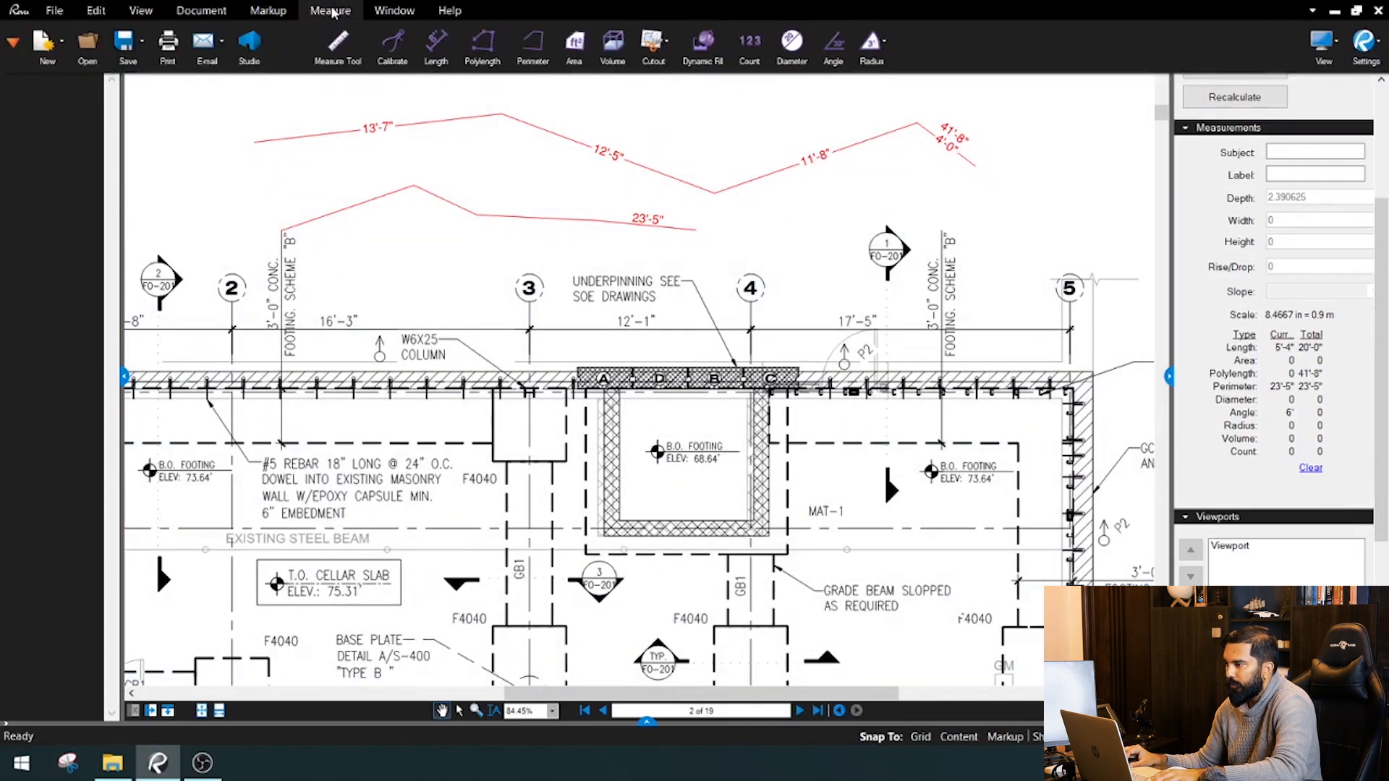
left_click(614, 45)
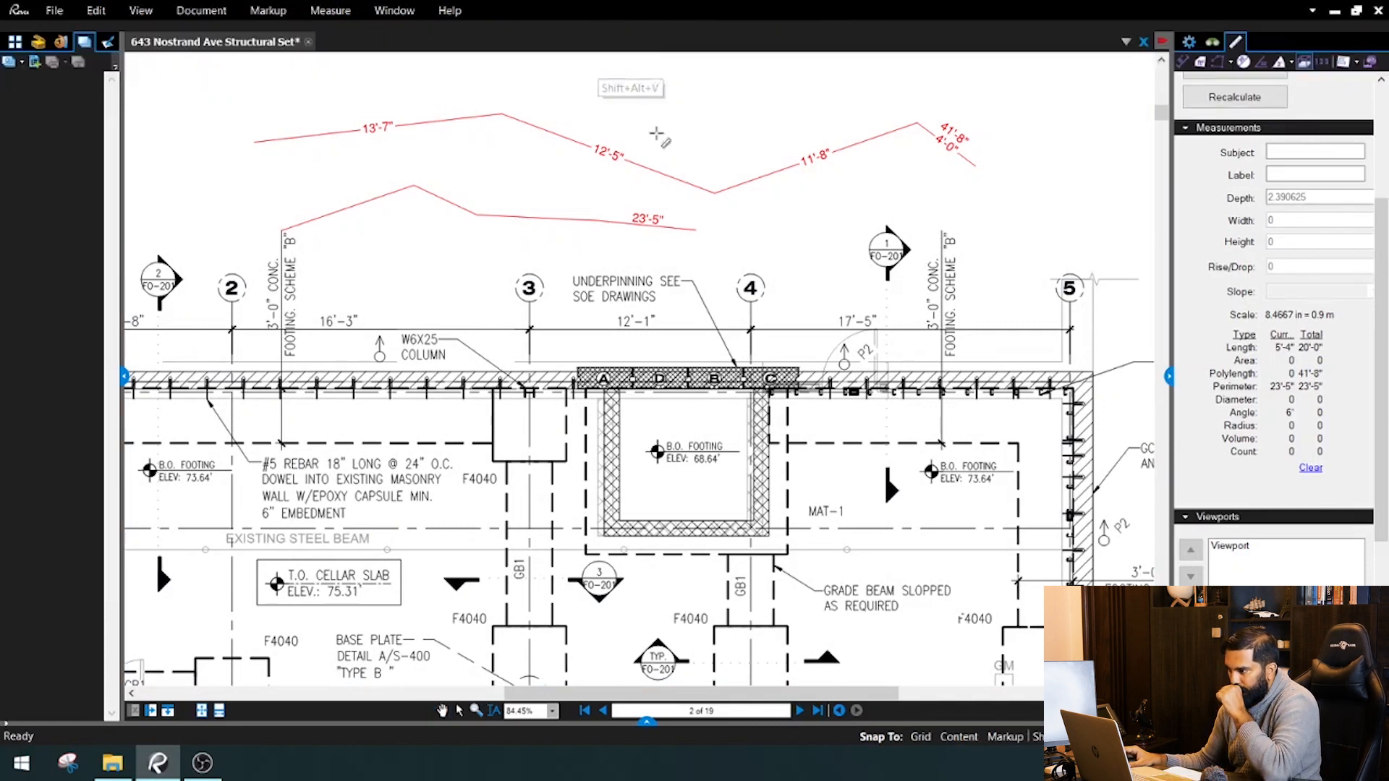
left_click_drag(761, 227, 818, 280)
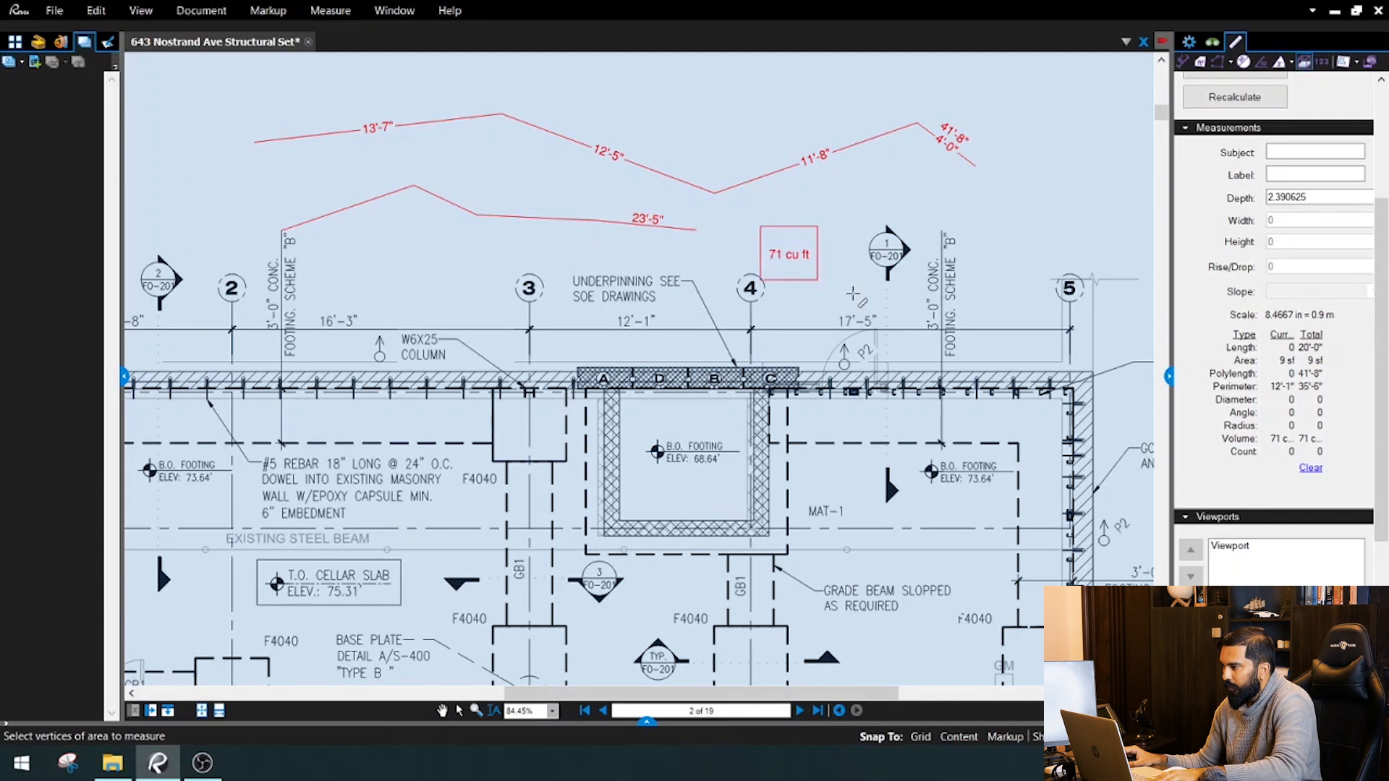
key("Escape")
Show the markups list, narrow its Subject column, and examine the perimeter, polylength and volume entries one by one.
left_click(802, 255)
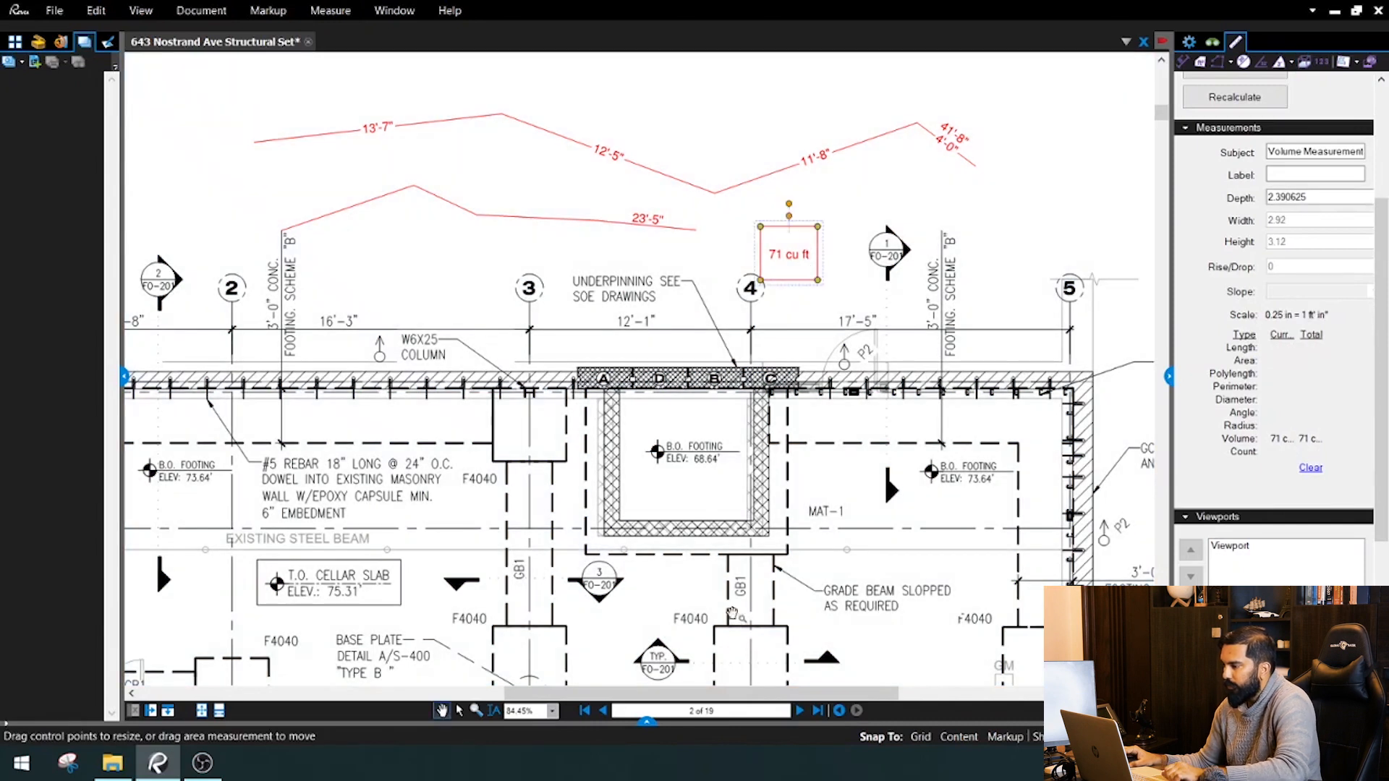
left_click(647, 723)
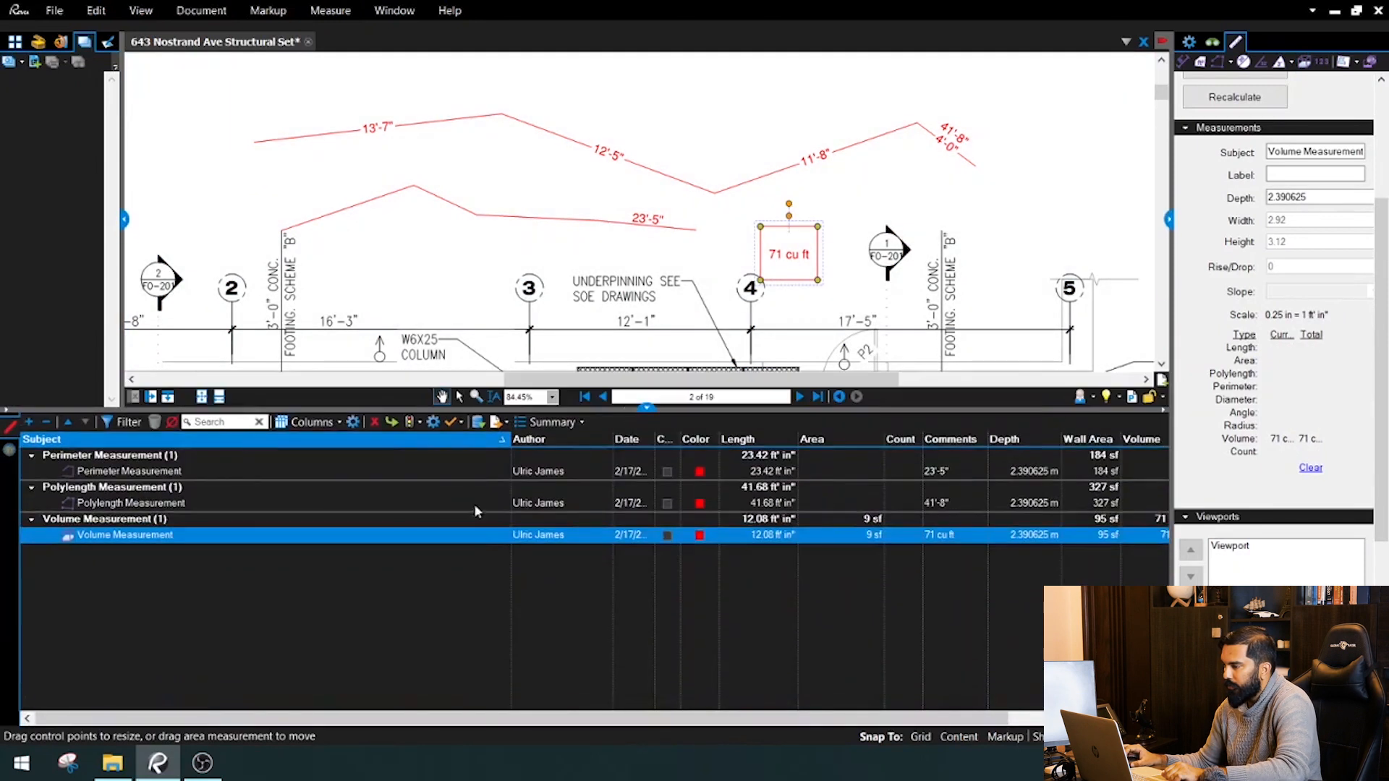
left_click_drag(508, 443, 335, 443)
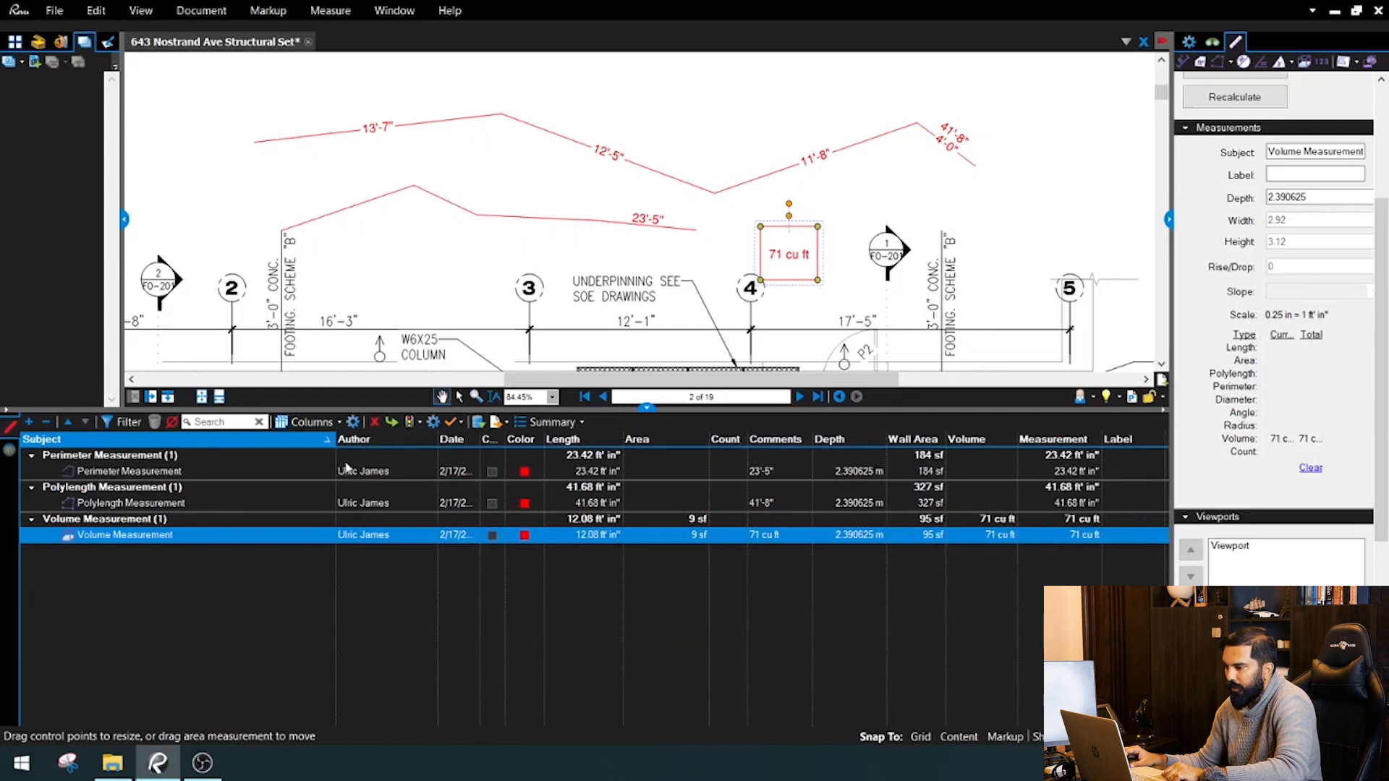
left_click(165, 474)
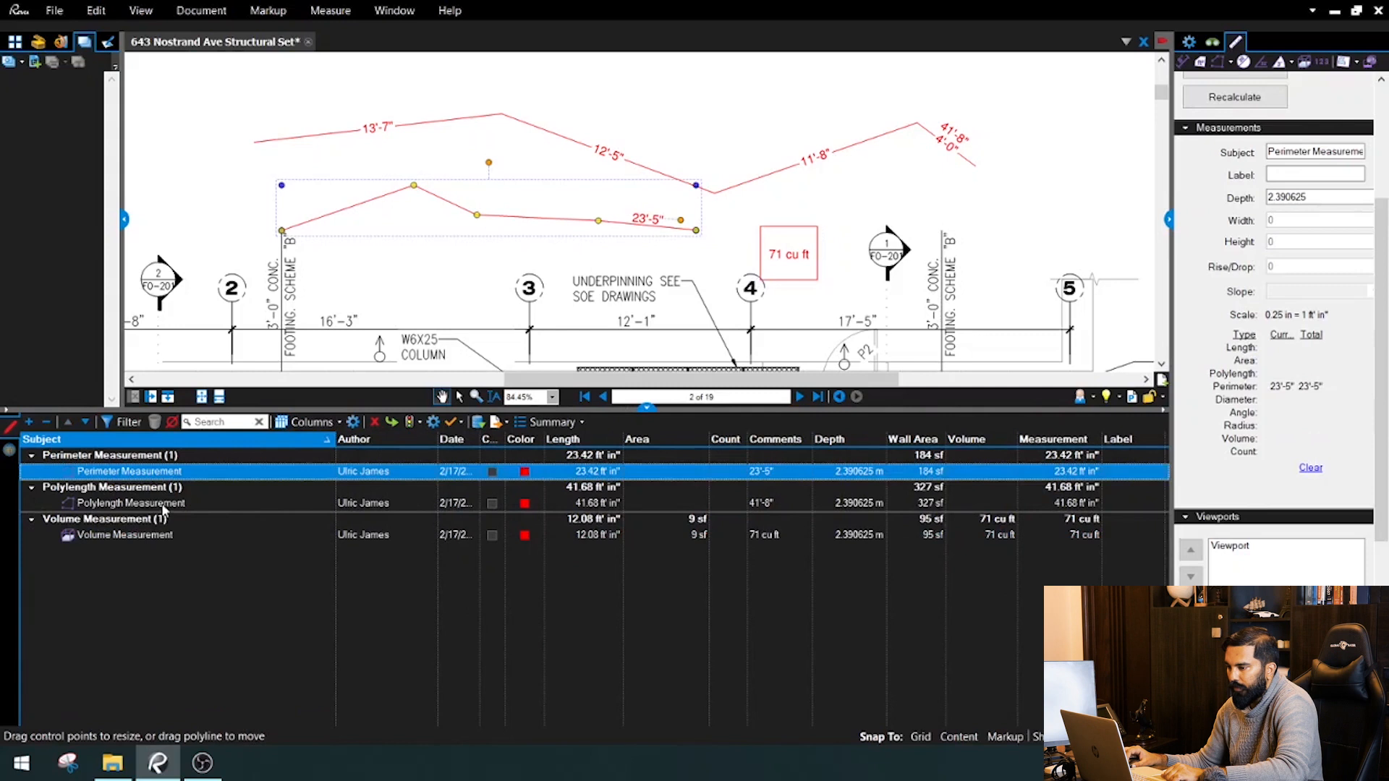
left_click(161, 505)
left_click(149, 536)
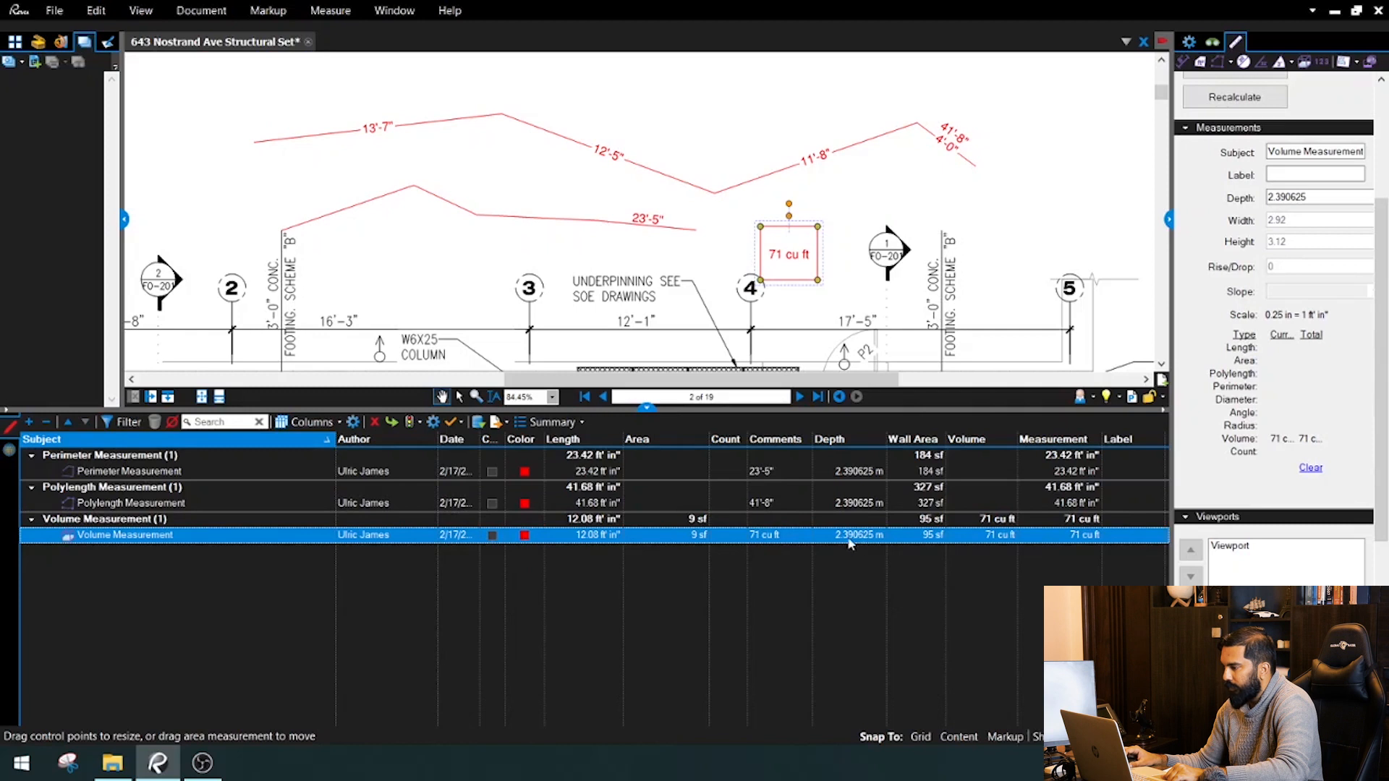
Set the volume measurement's depth to 7'-3", using feet and inches as the depth unit, and deselect it.
scroll(1273, 326, "down", 1)
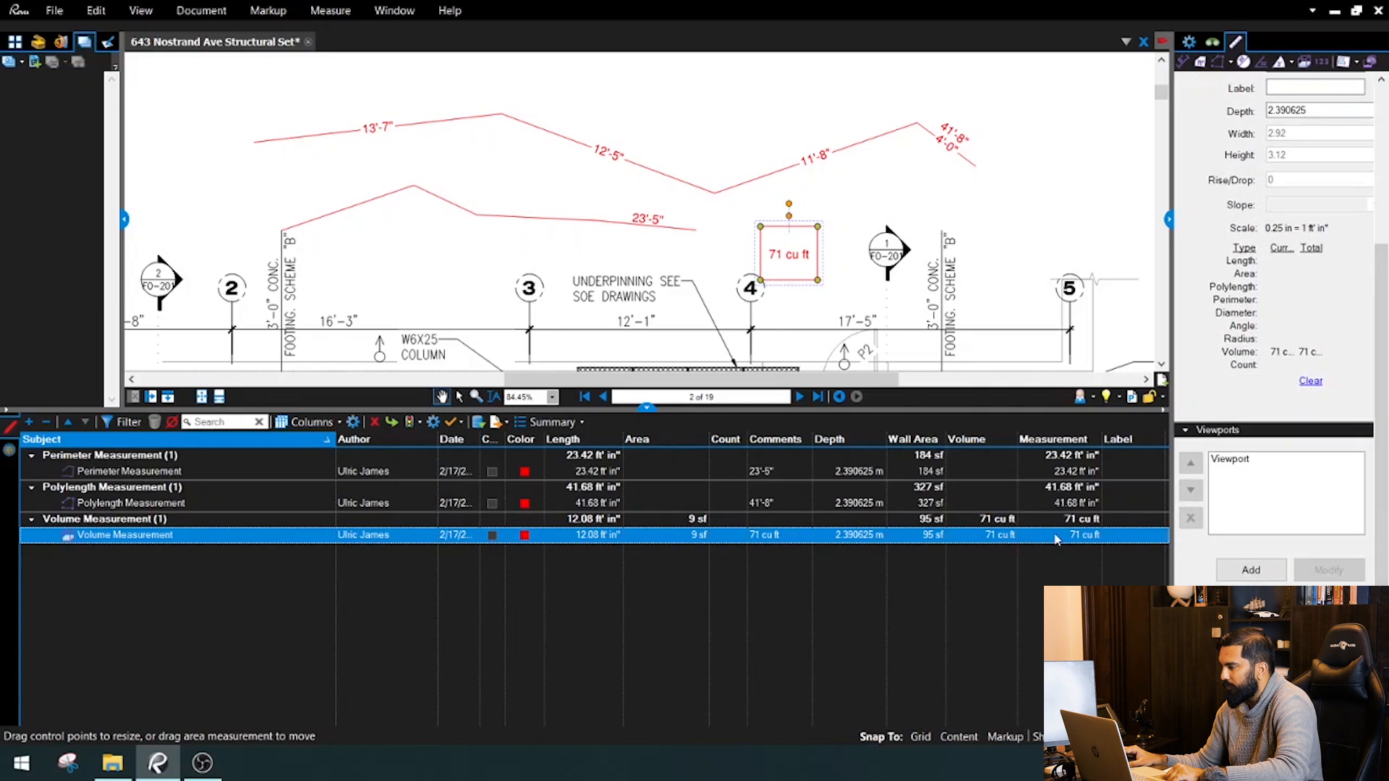
left_click(1230, 463)
mouse_move(1381, 430)
left_mouse_down()
mouse_move(1383, 546)
mouse_move(1387, 147)
left_mouse_up()
left_click_drag(1173, 391, 1099, 391)
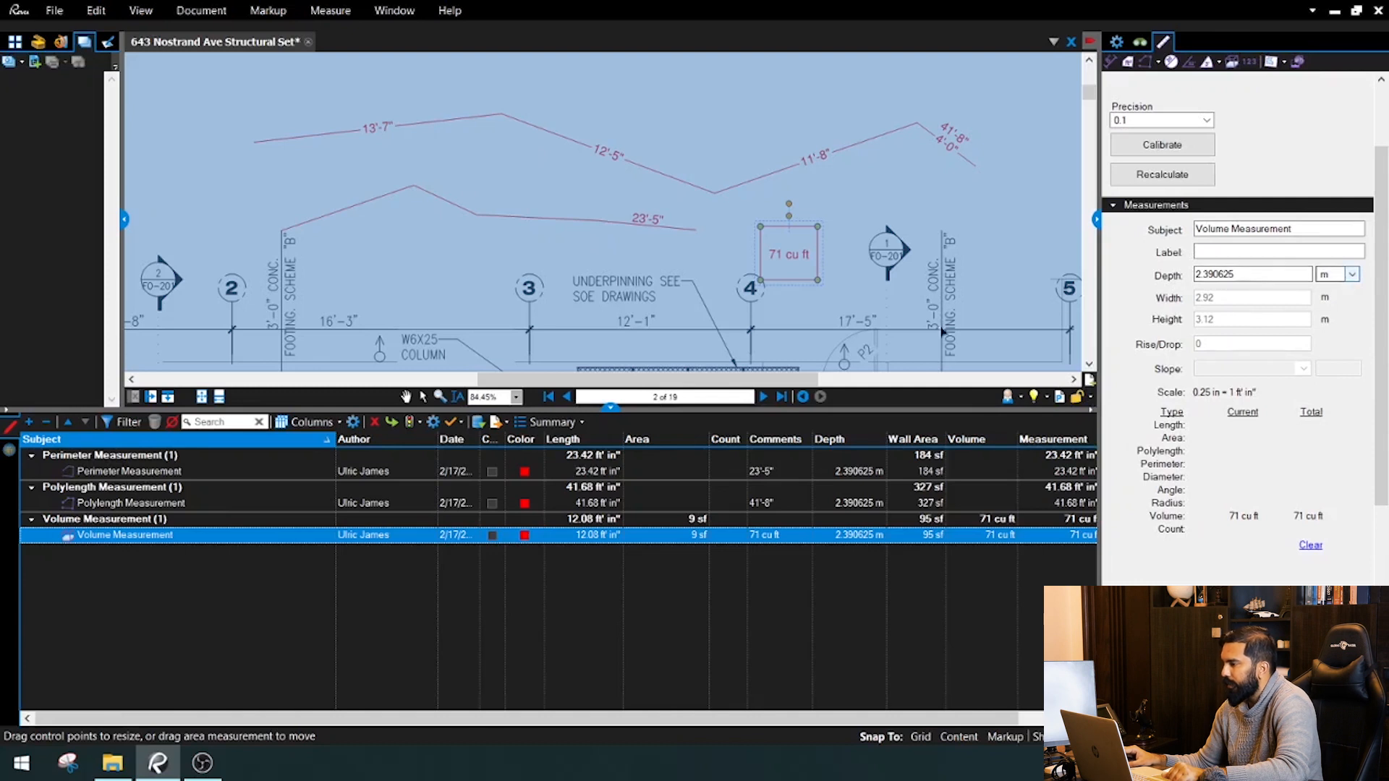
left_click(1351, 274)
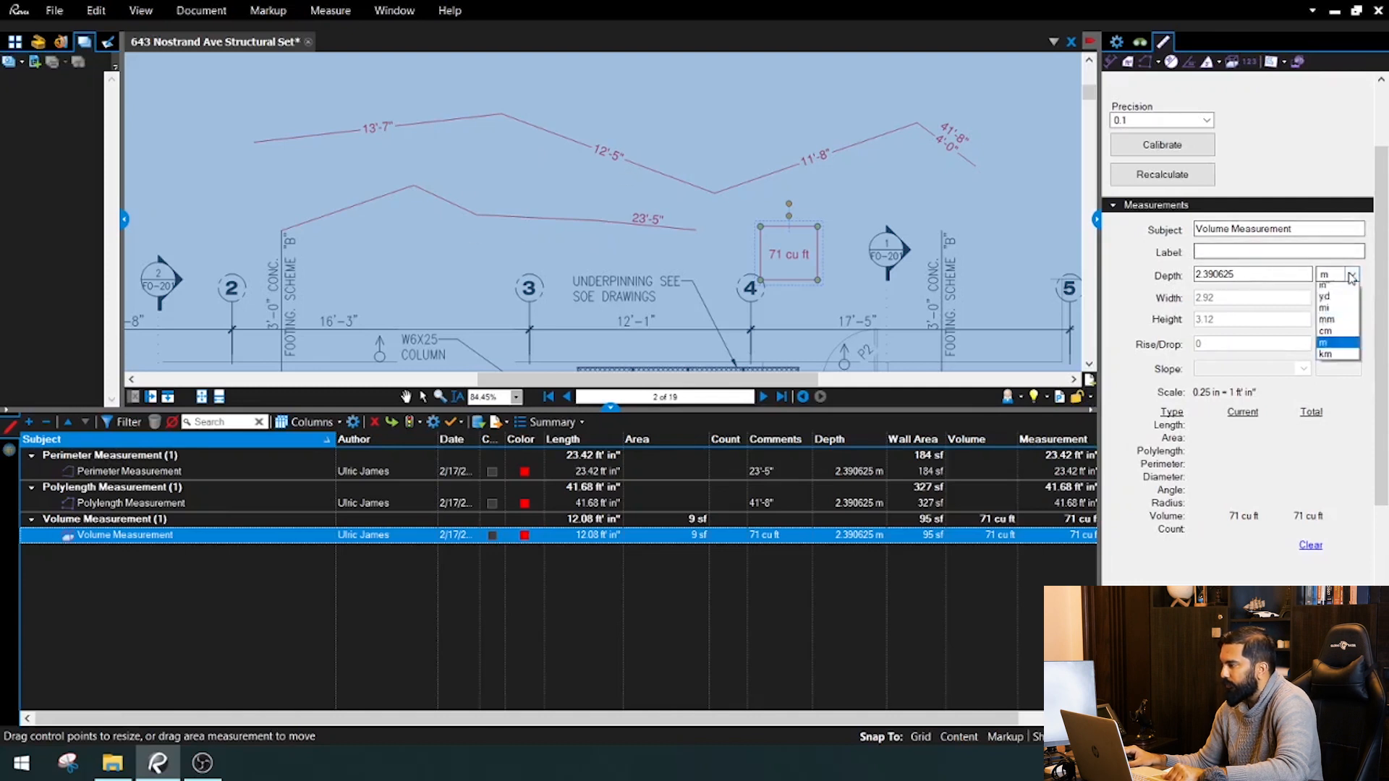
left_click(1329, 311)
triple_click(1262, 274)
type("7'-3\"")
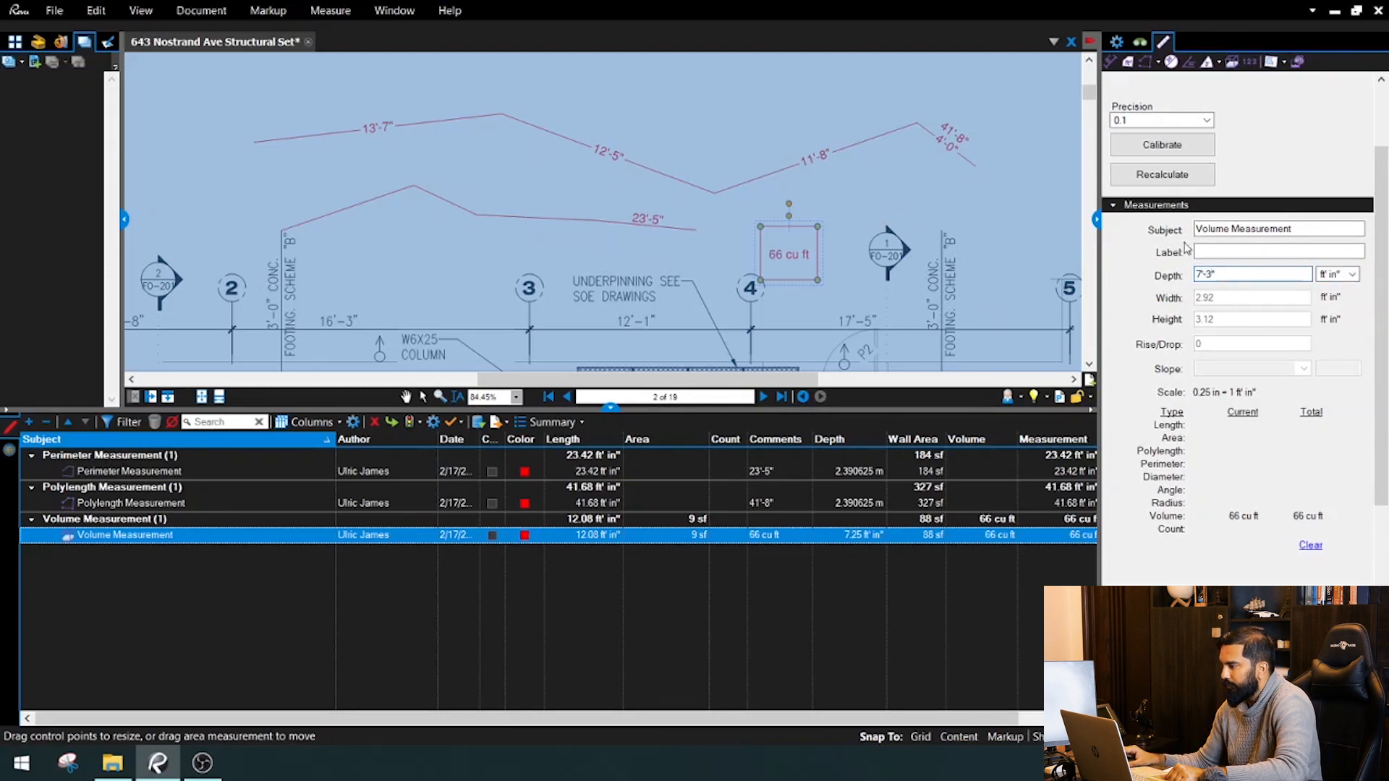
left_click(1229, 229)
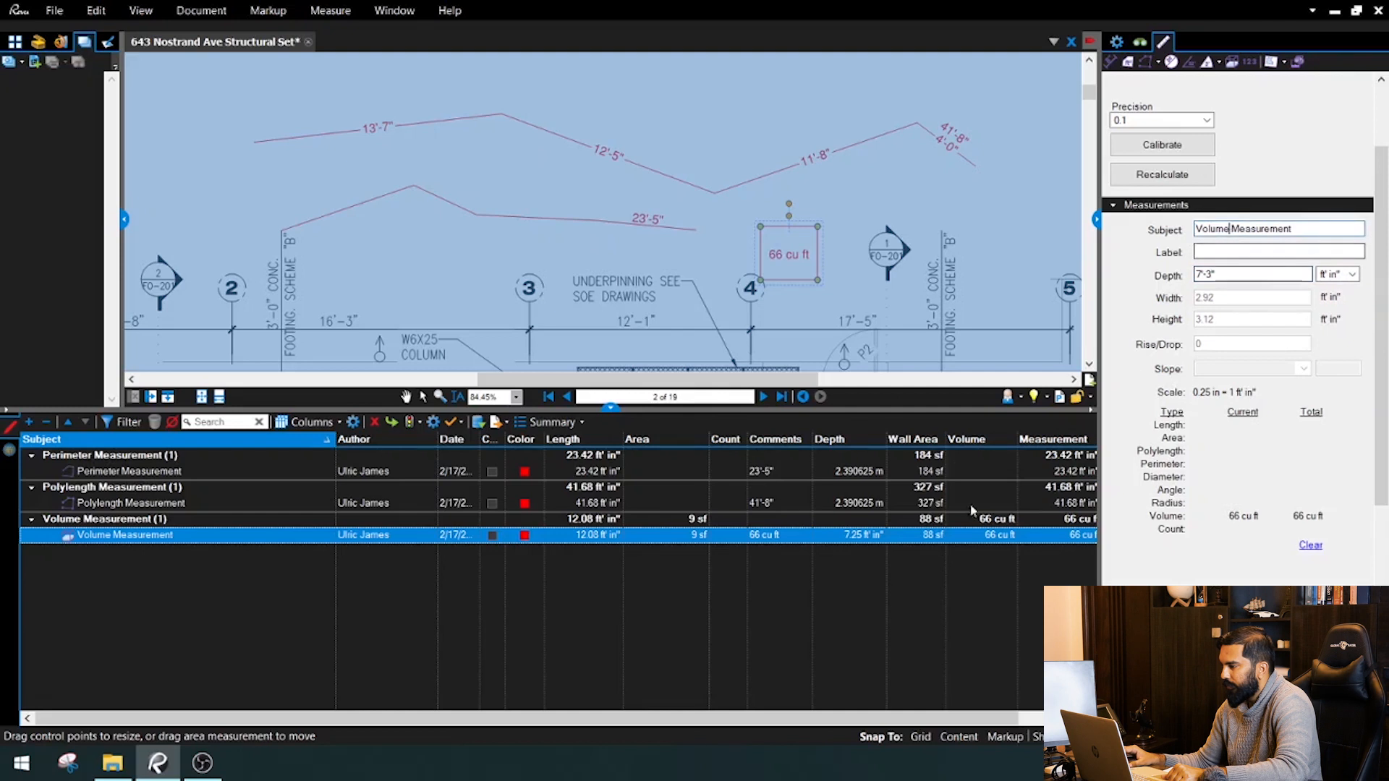
left_click(914, 562)
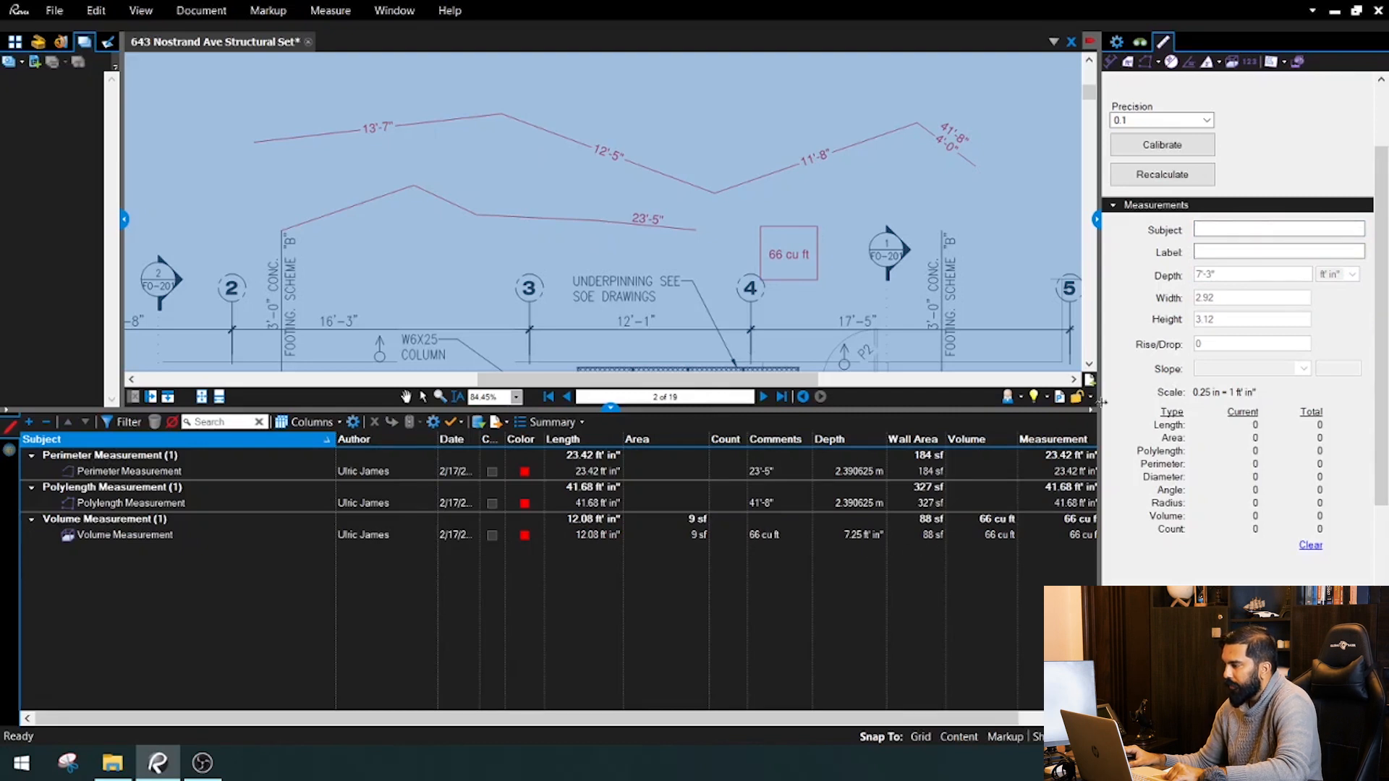
Narrow the measurement properties and the Subject column, review the volume entry's values, and hide the markups list.
left_click_drag(1100, 402, 1151, 402)
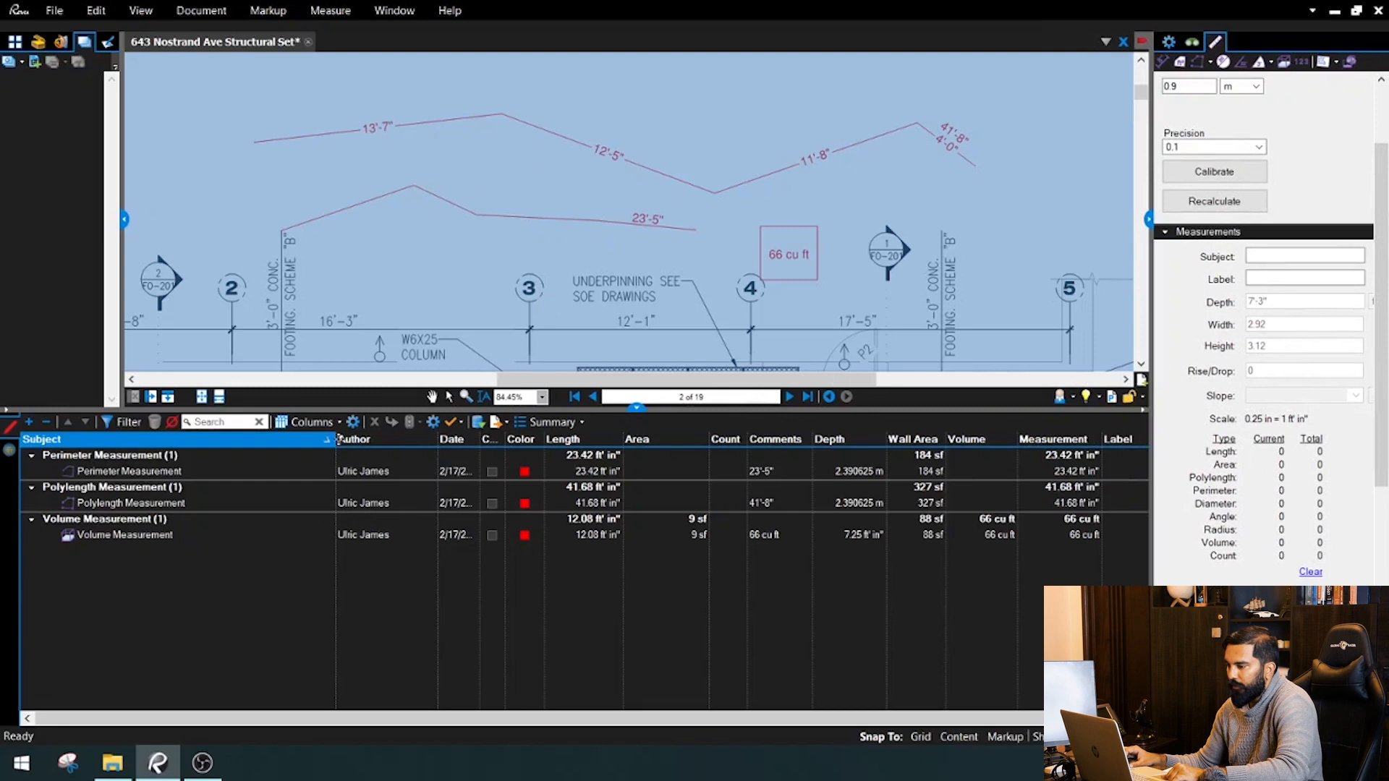
left_click_drag(336, 439, 316, 454)
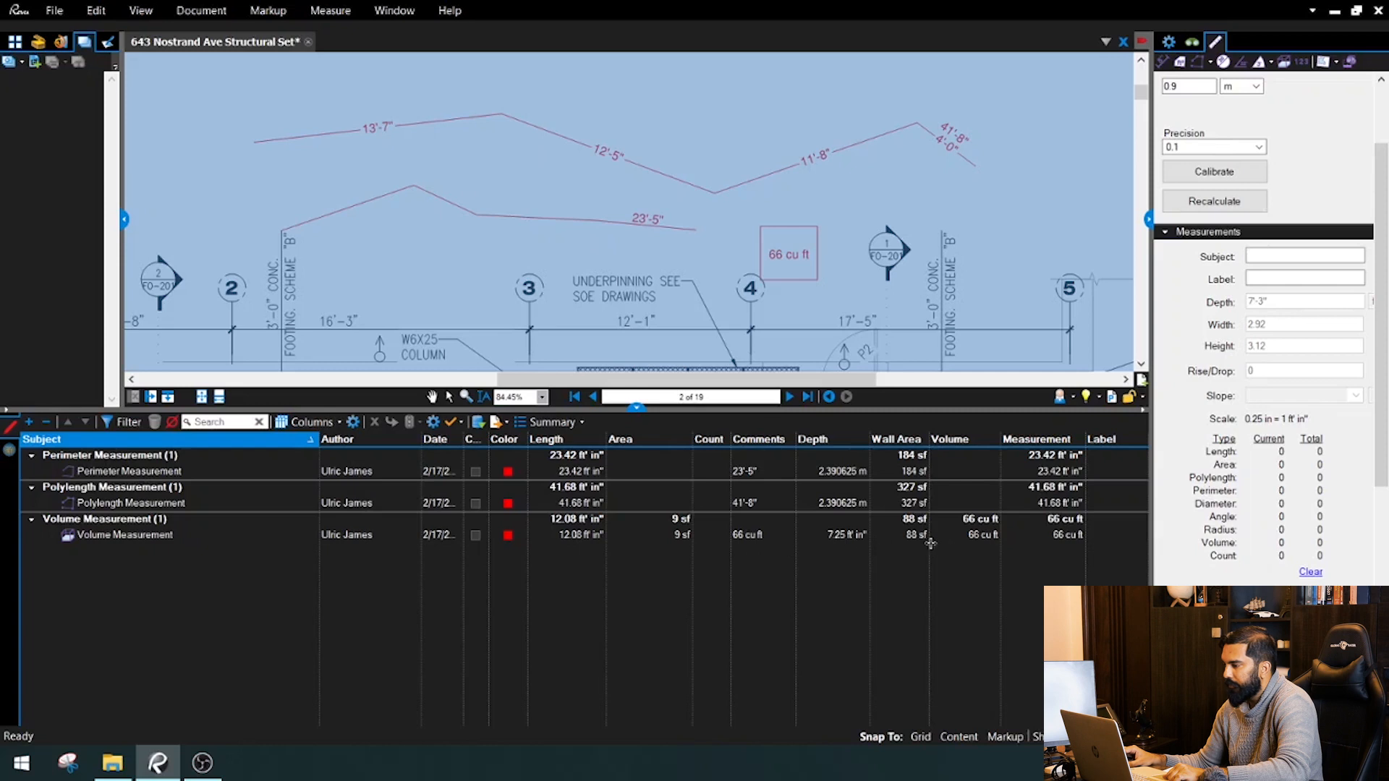
left_click(839, 539)
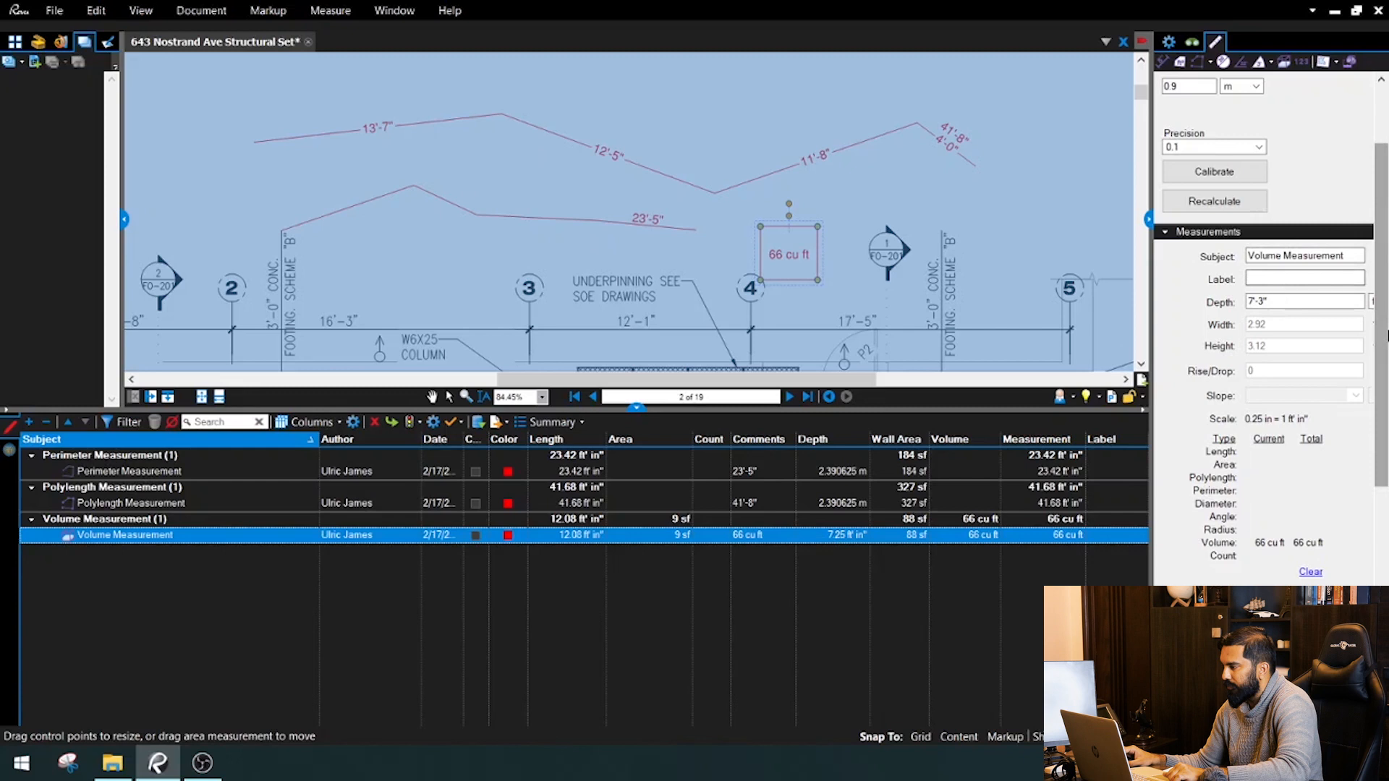
scroll(1387, 242, "up", 3)
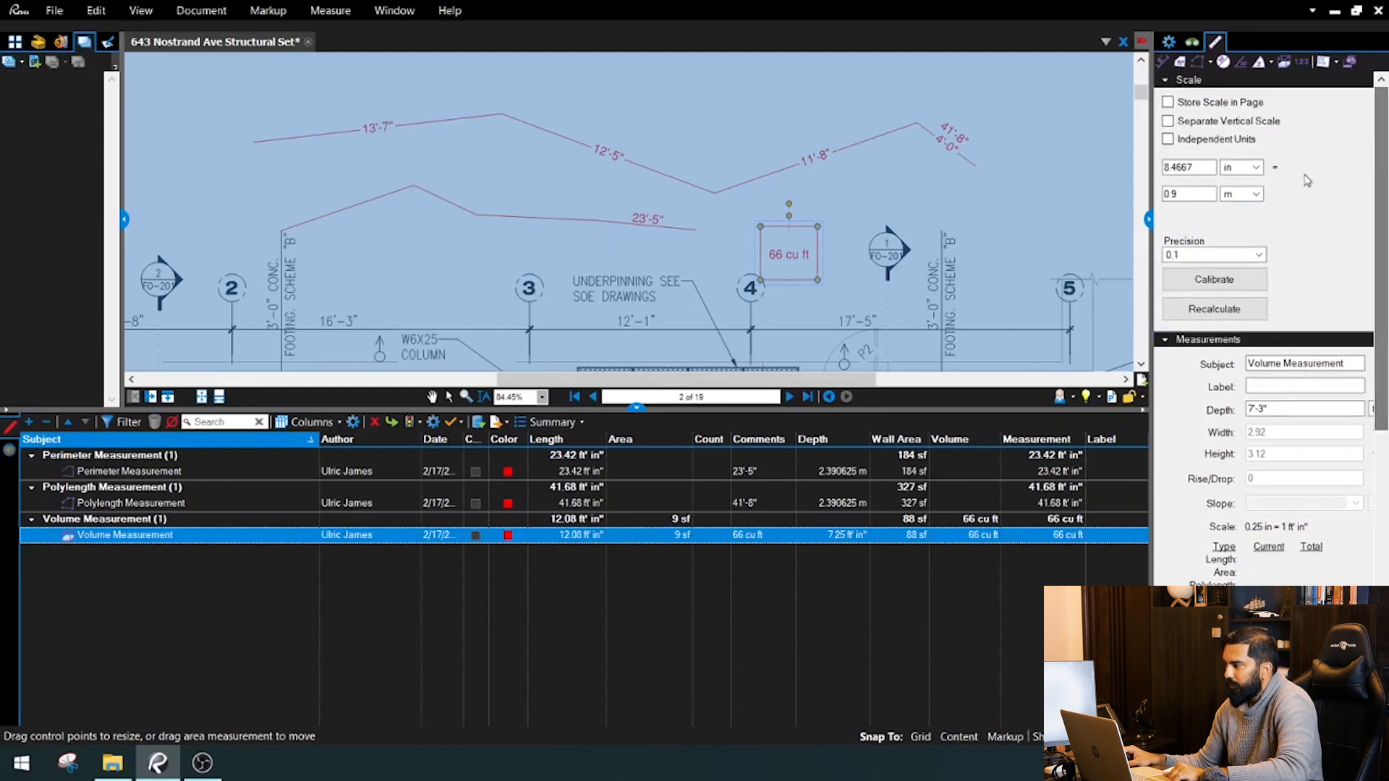
left_click(637, 409)
Deselect the volume measurement and place three count marks in the blank area above the polylength line.
scroll(638, 311, "down", 6)
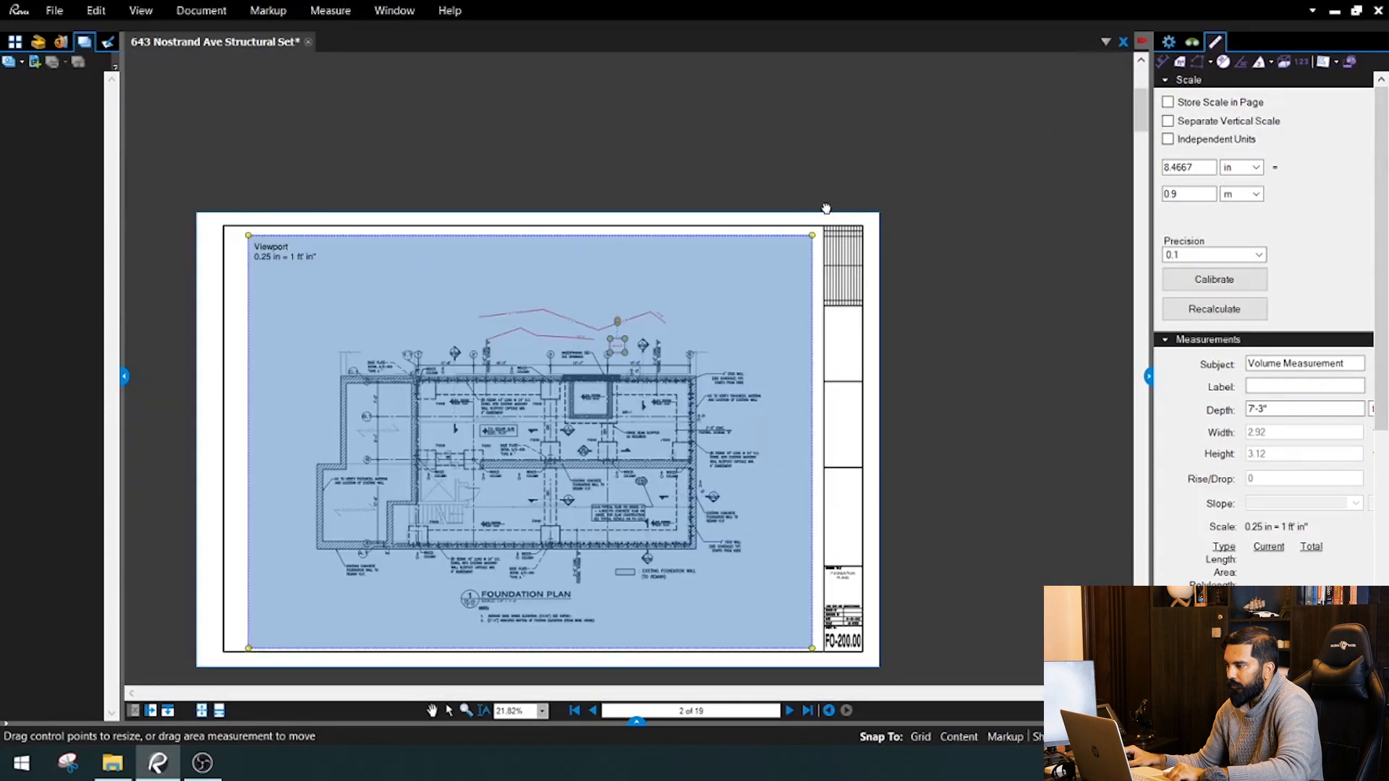
scroll(479, 325, "up", 2)
left_click(306, 9)
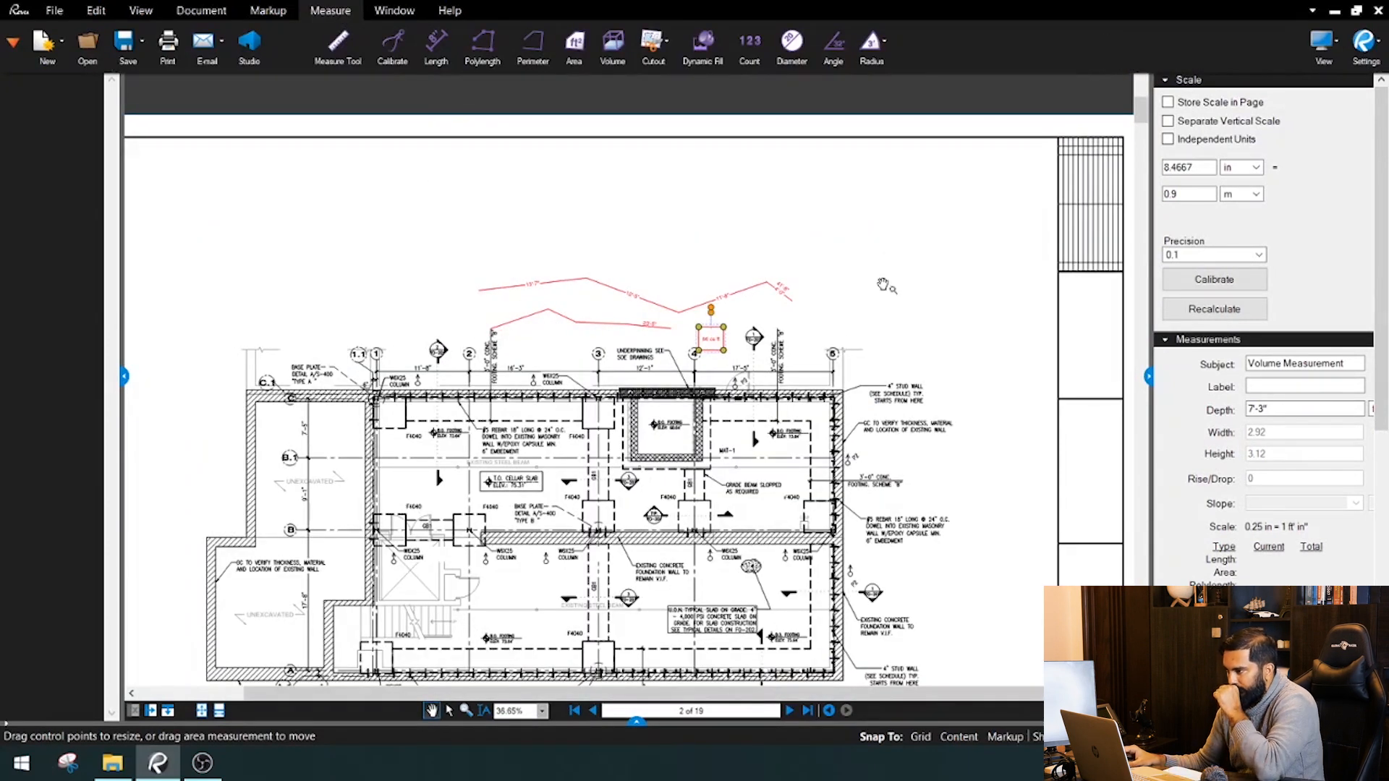
left_click(742, 217)
left_click(312, 10)
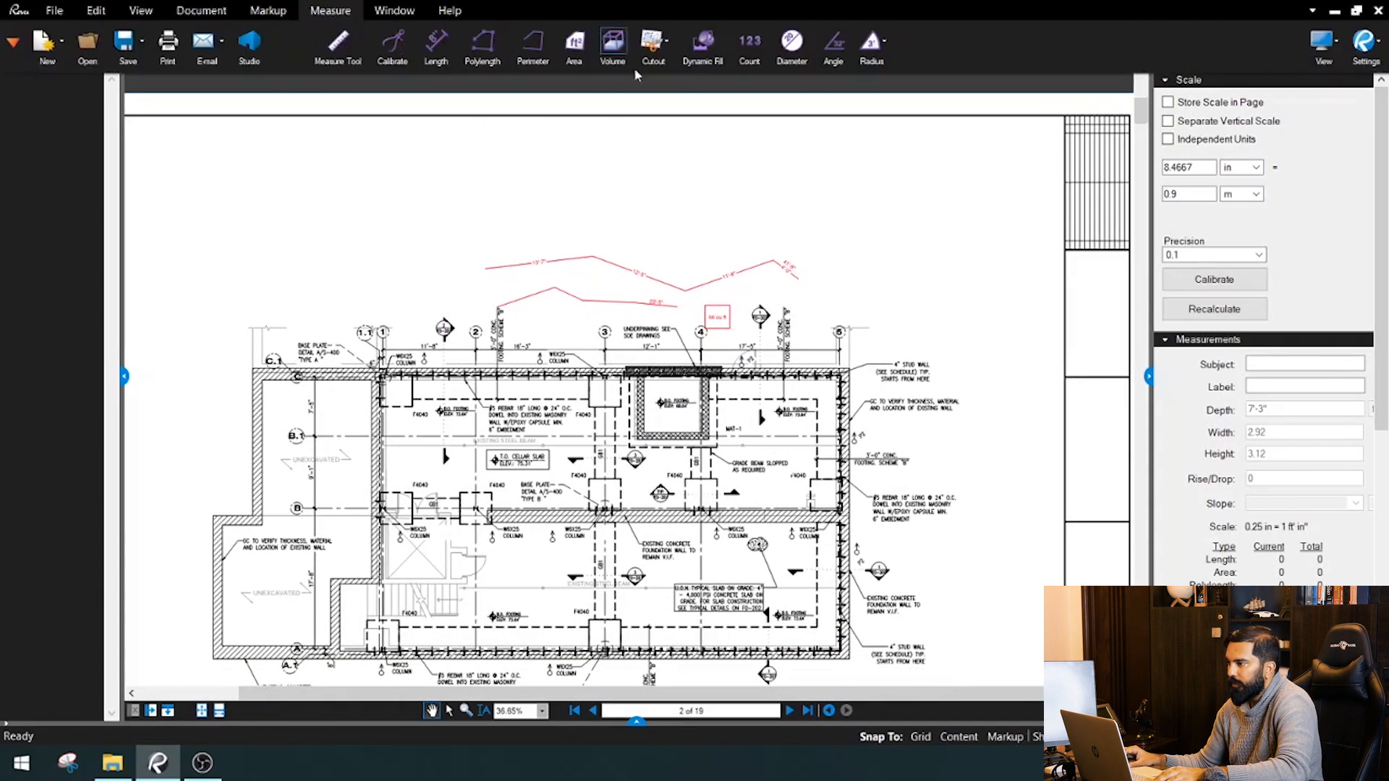
left_click(747, 45)
left_click(709, 256)
scroll(700, 246, "up", 5)
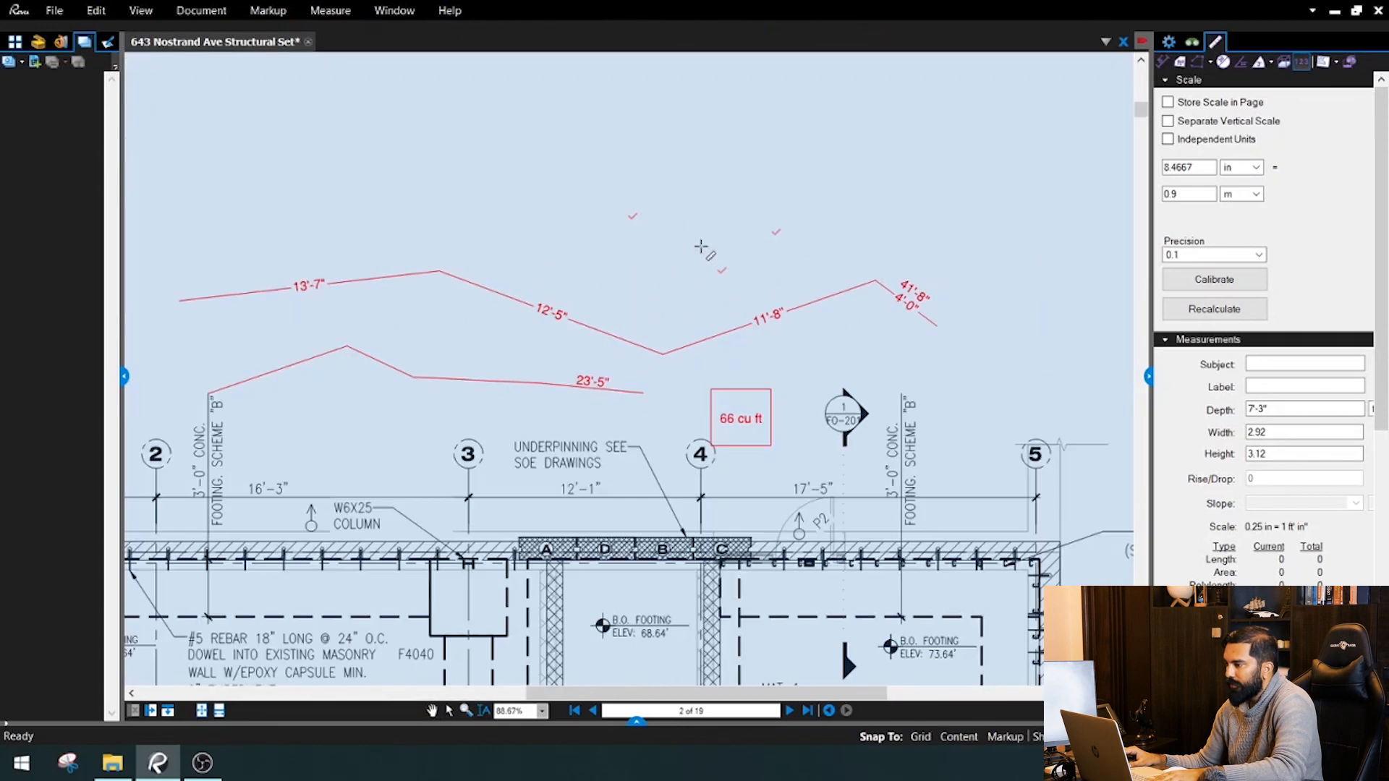
key("Escape")
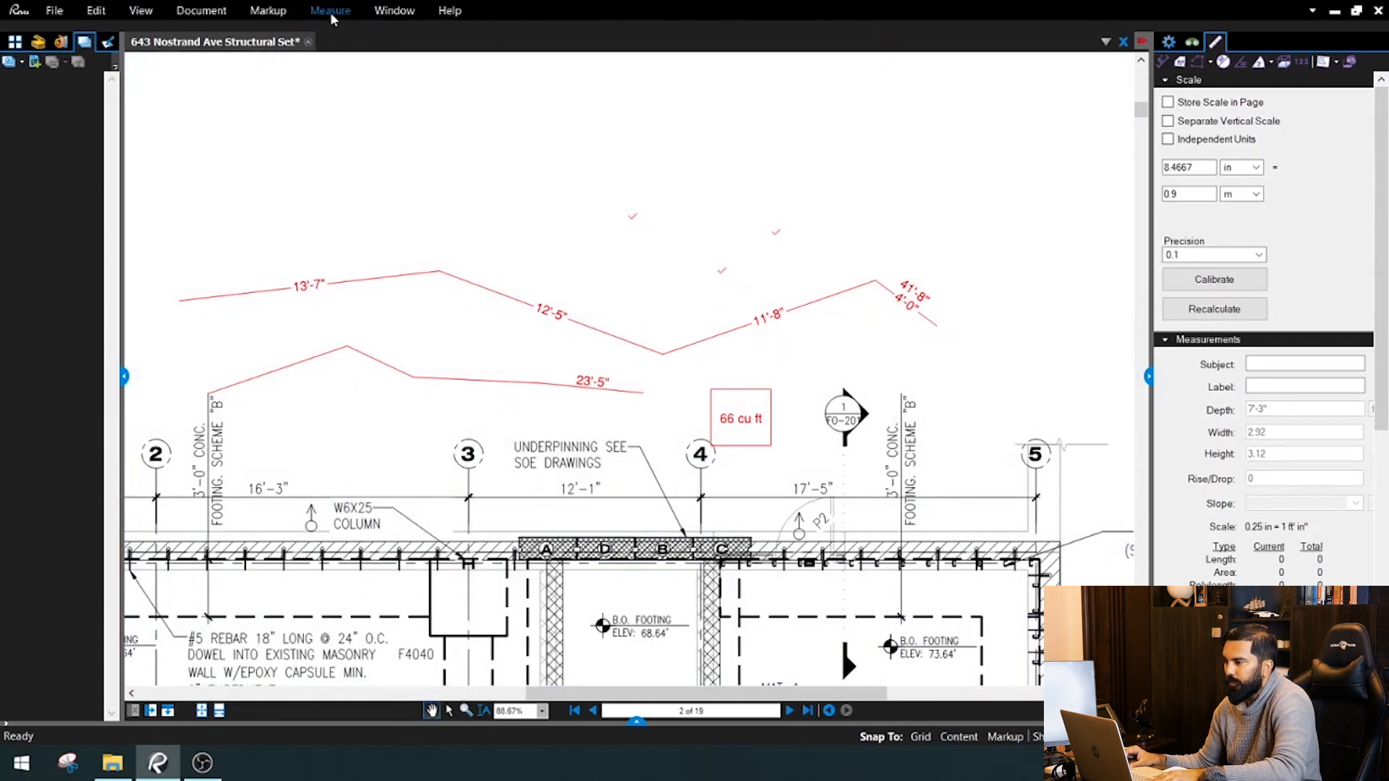
left_click(331, 11)
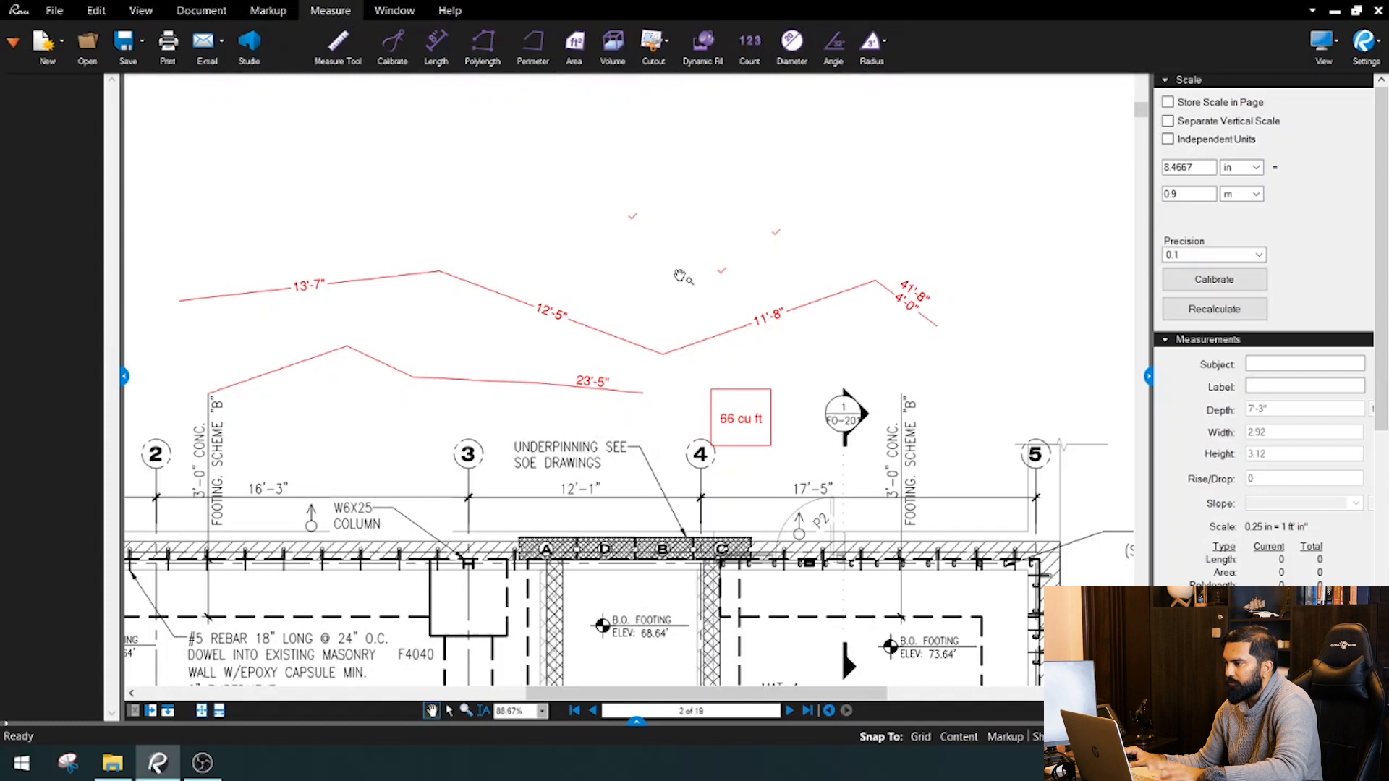
scroll(652, 284, "down", 2)
scroll(586, 285, "up", 4)
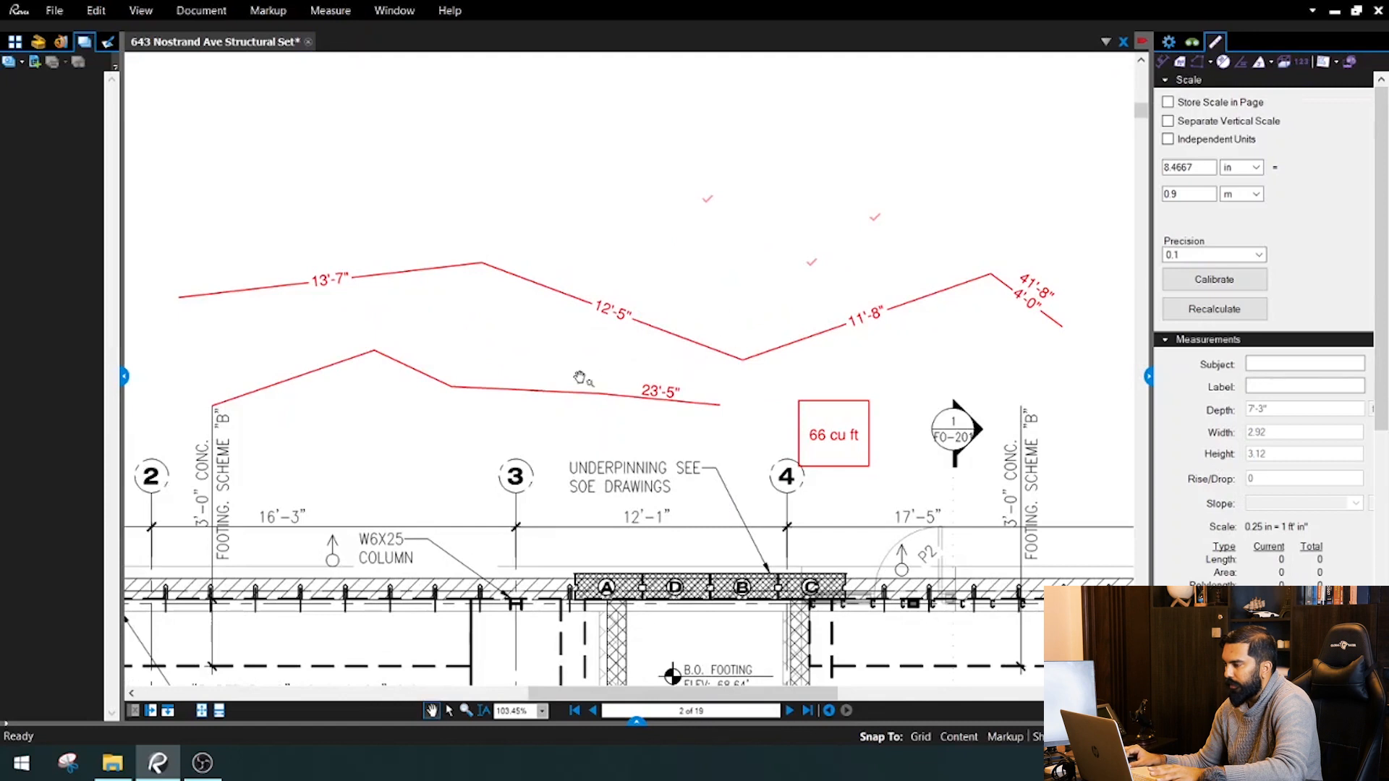
scroll(579, 377, "down", 1)
left_click(330, 10)
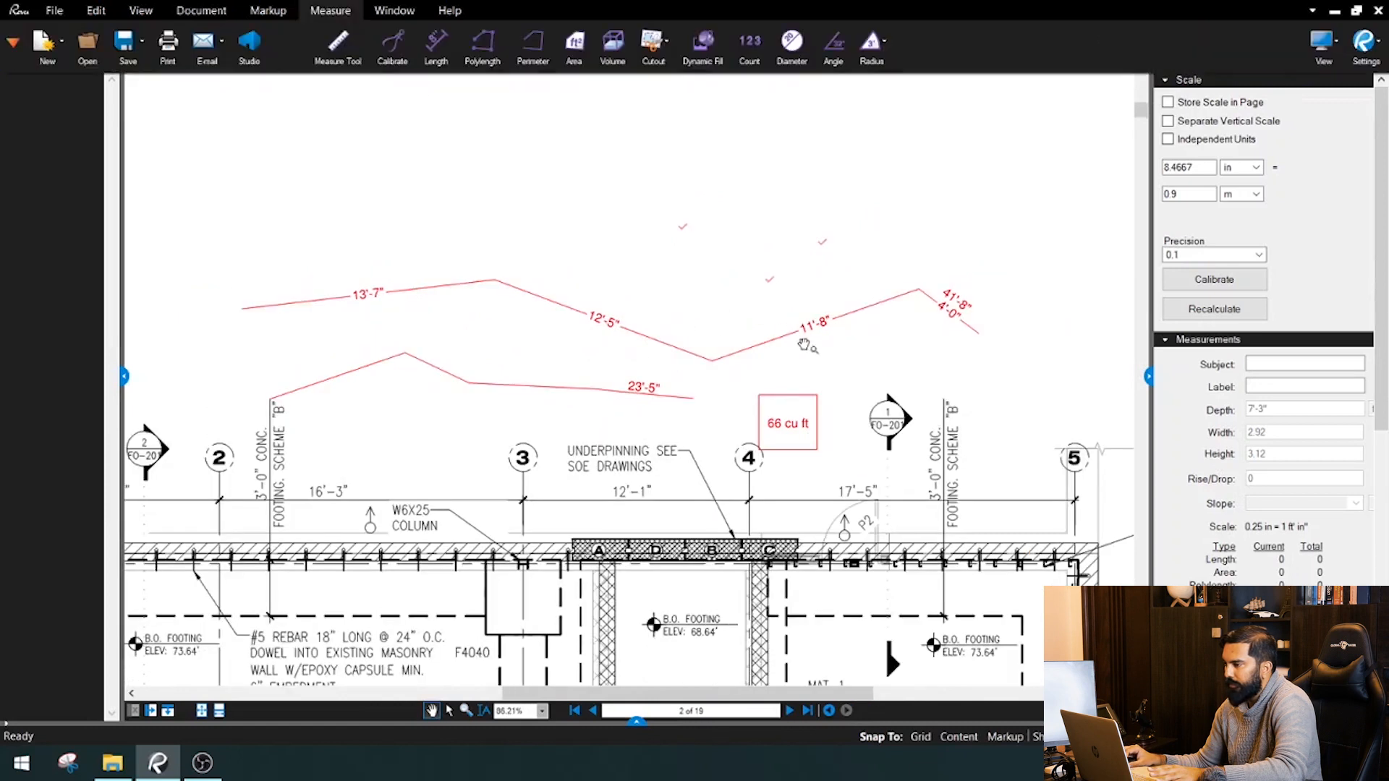
scroll(796, 300, "down", 5)
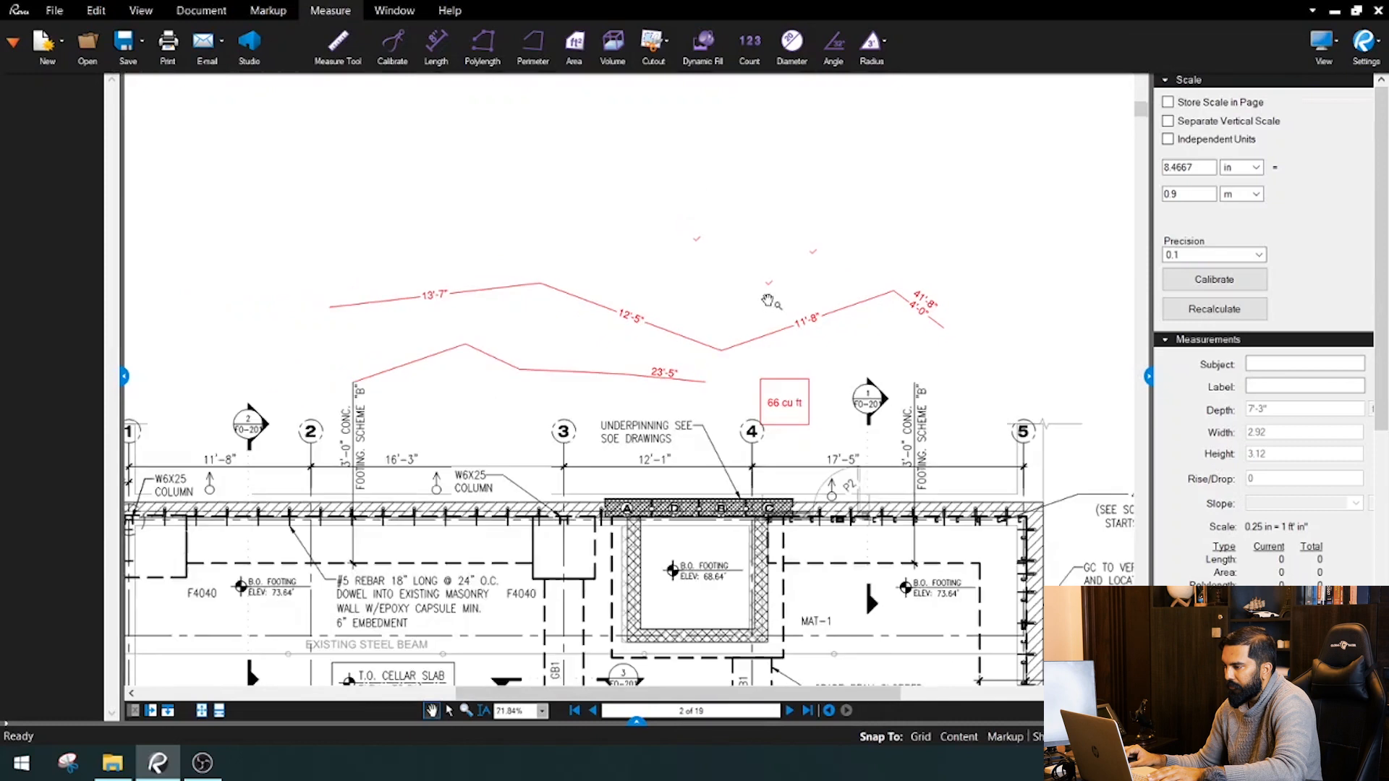
scroll(718, 281, "up", 4)
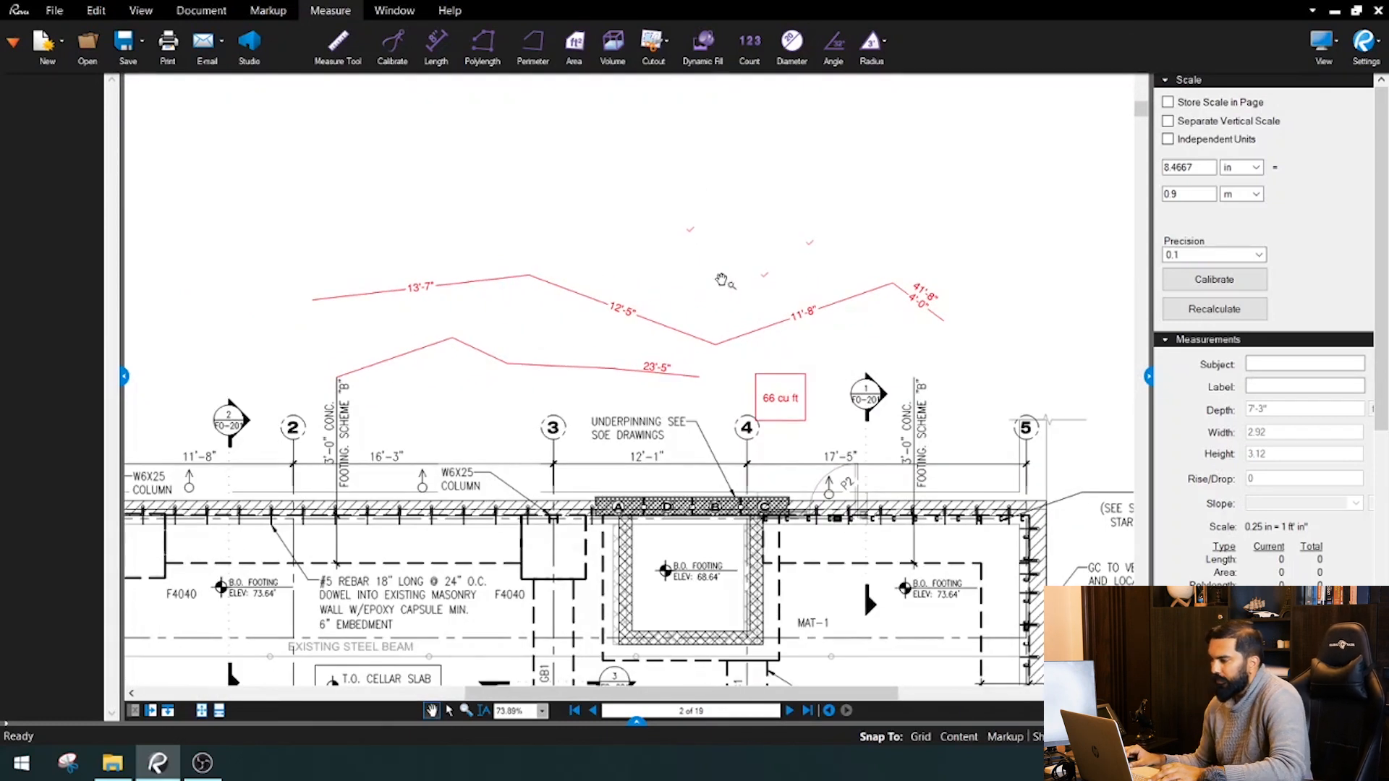
scroll(843, 327, "up", 1)
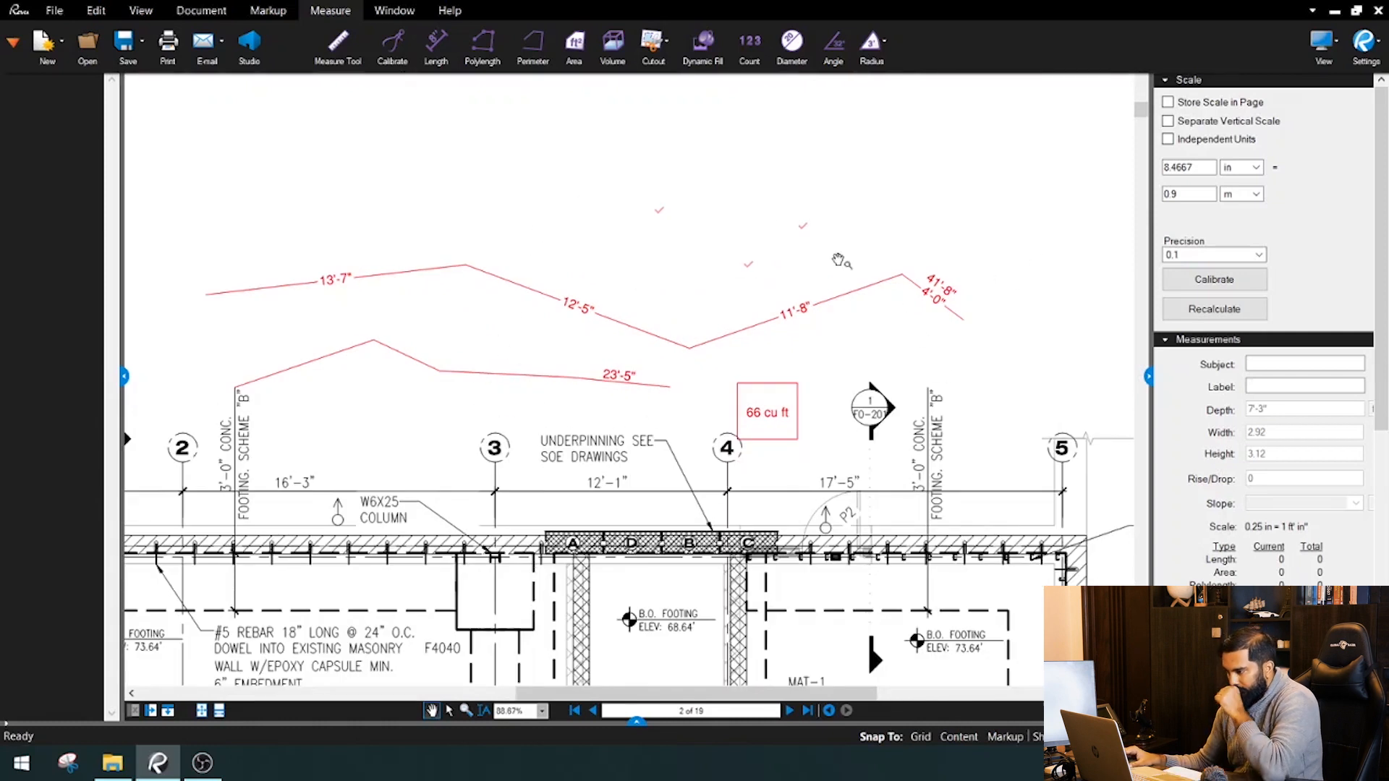
scroll(714, 308, "down", 3)
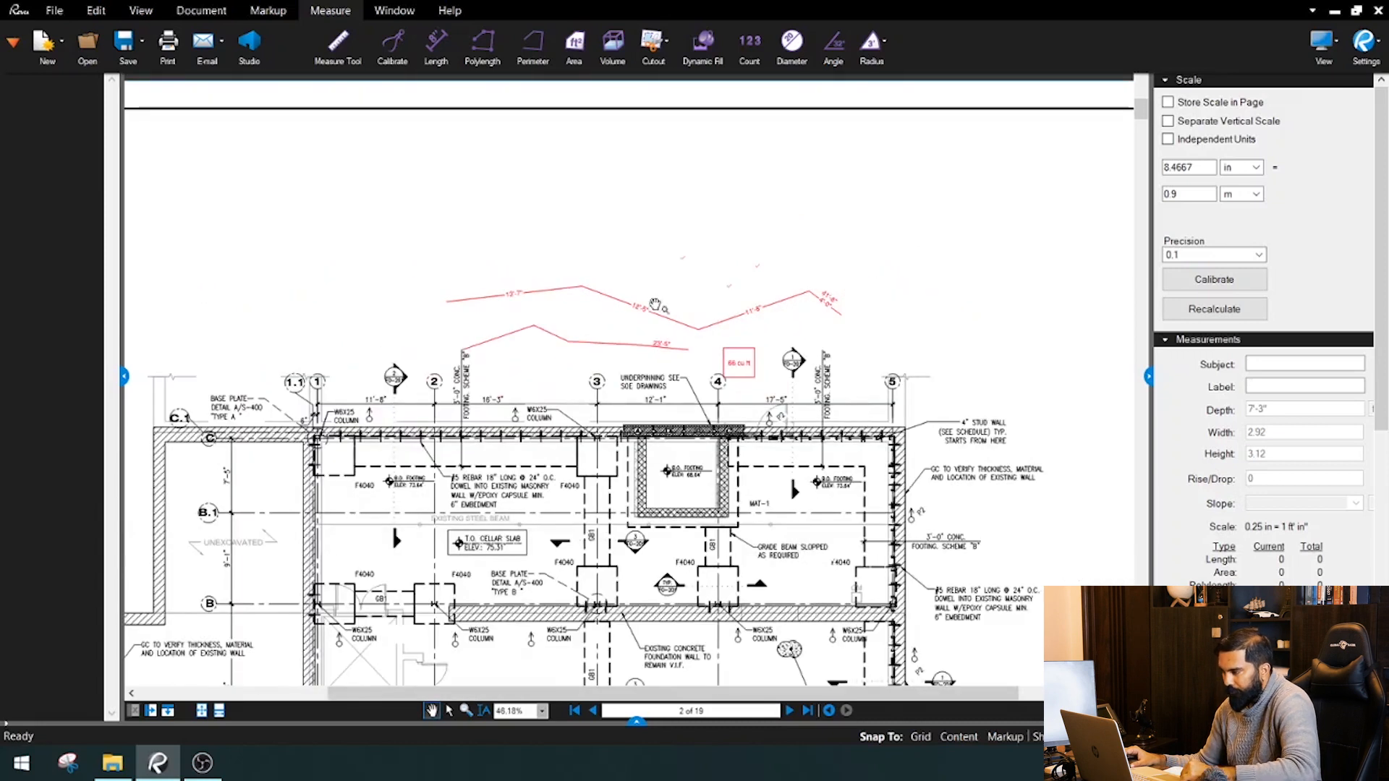
scroll(654, 304, "down", 2)
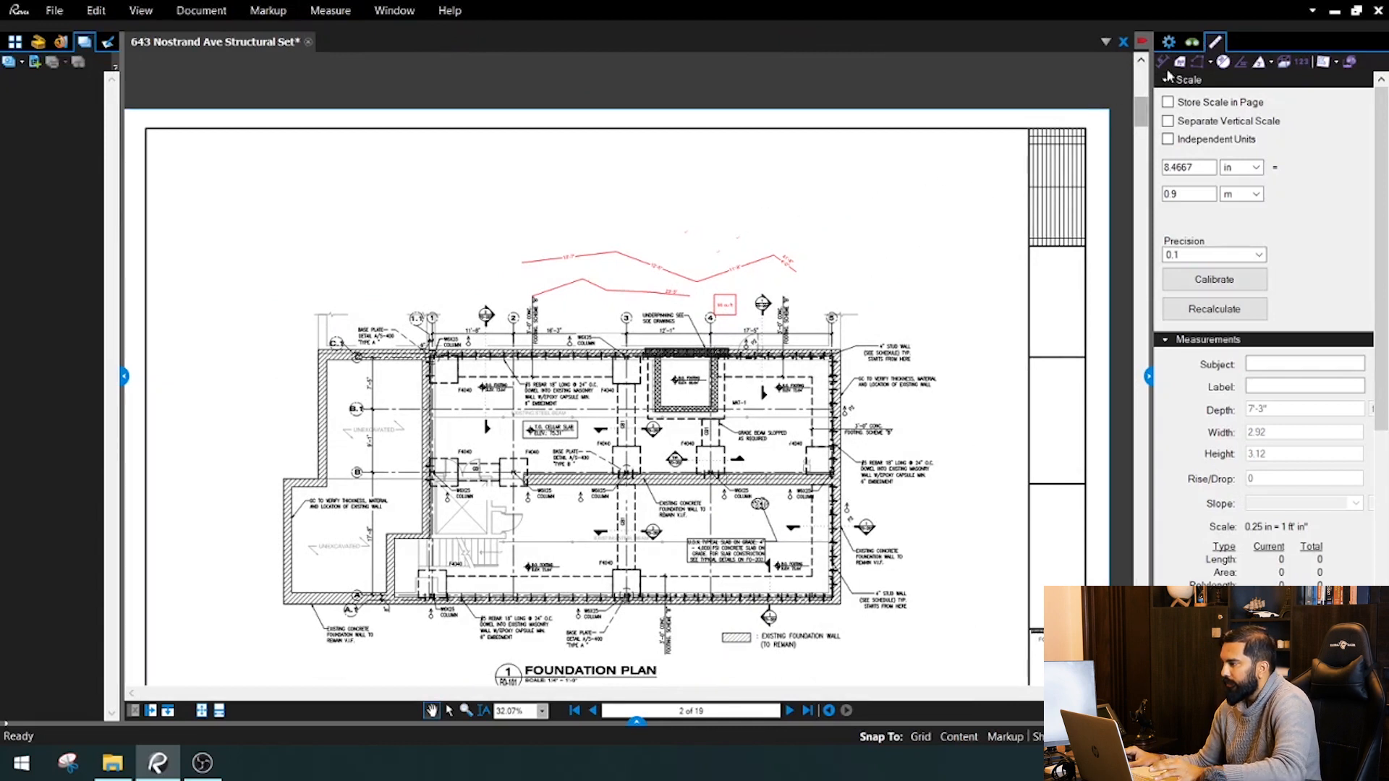
Search the current document for the text "base" and open the typical base plate detail match on page 17.
left_click(1191, 43)
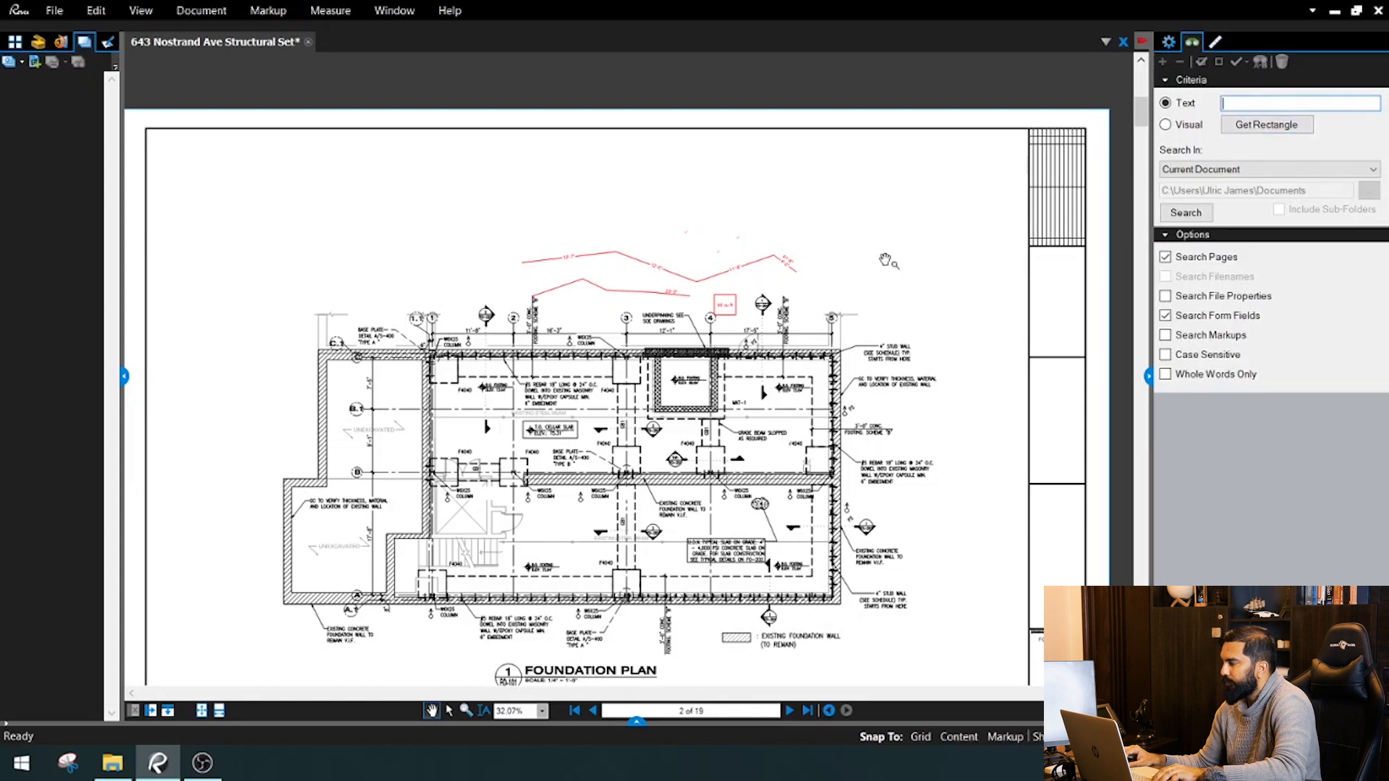
left_click_drag(885, 261, 879, 223)
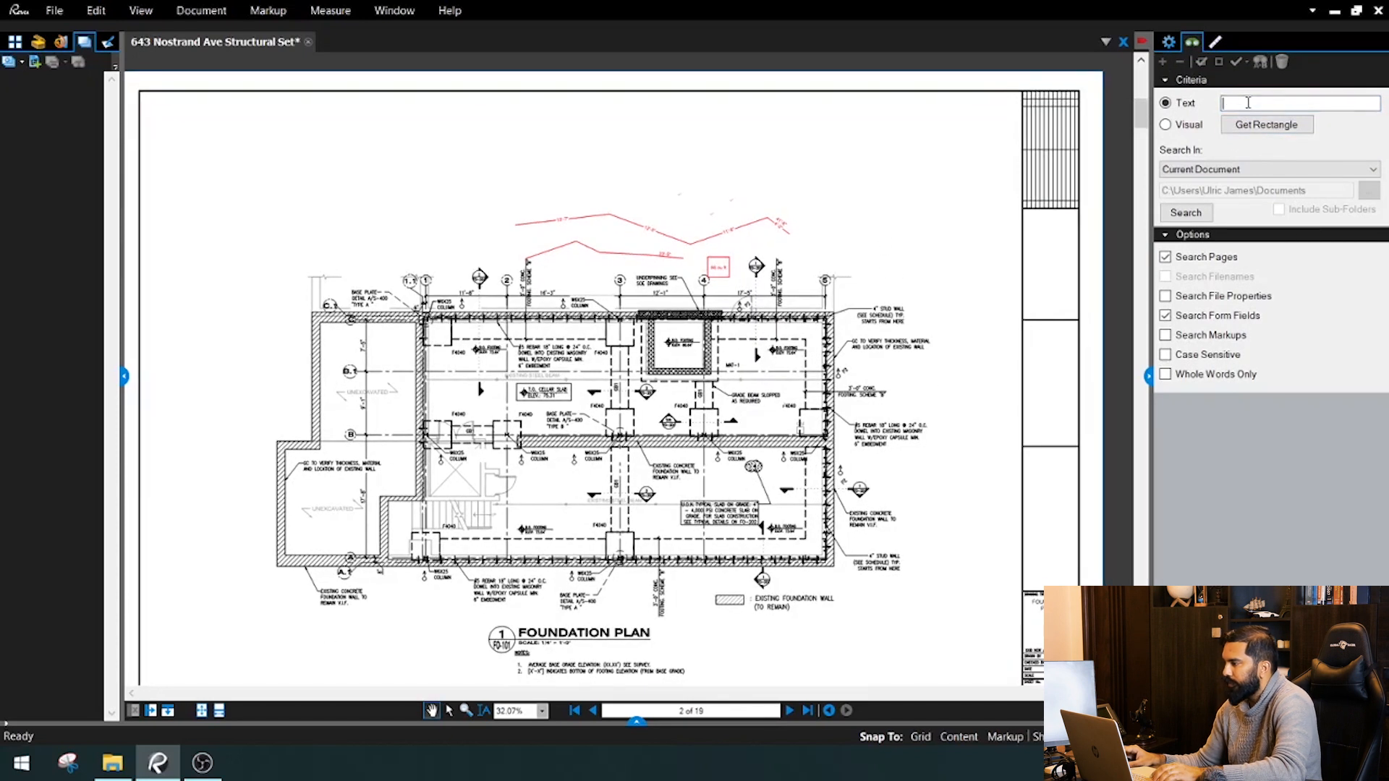
type("base")
key("Return")
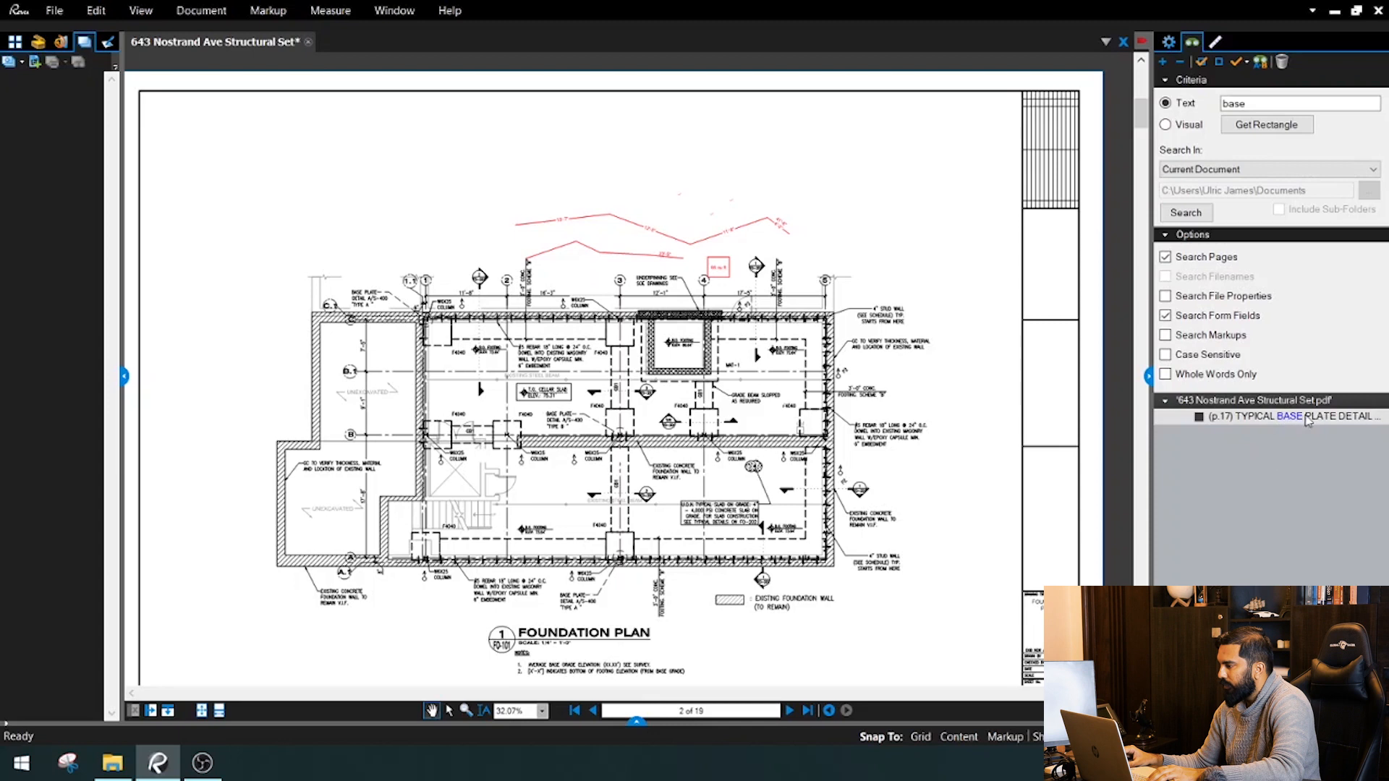
left_click(1313, 419)
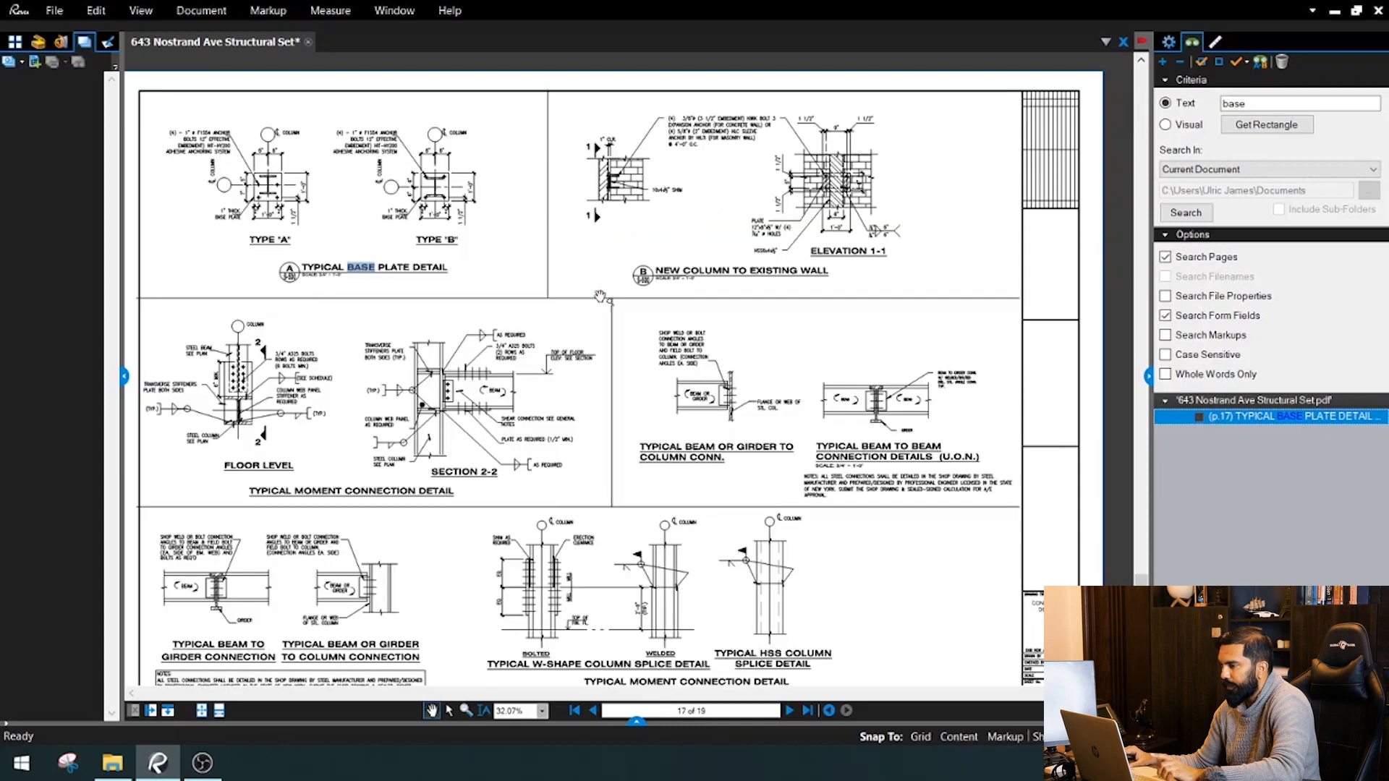
Review the available search scopes, keep Current Document, and return to the foundation plan on page 2.
left_click(1219, 170)
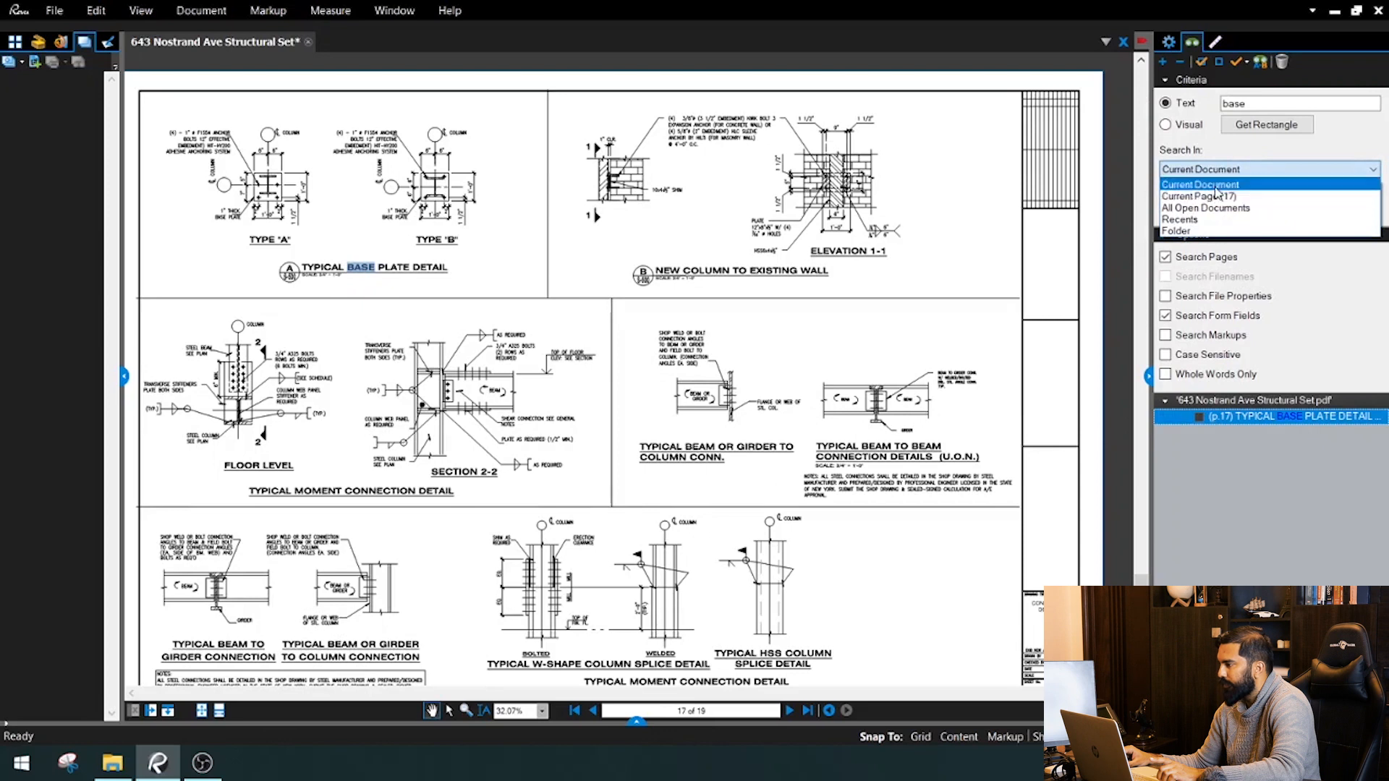
left_click(1217, 170)
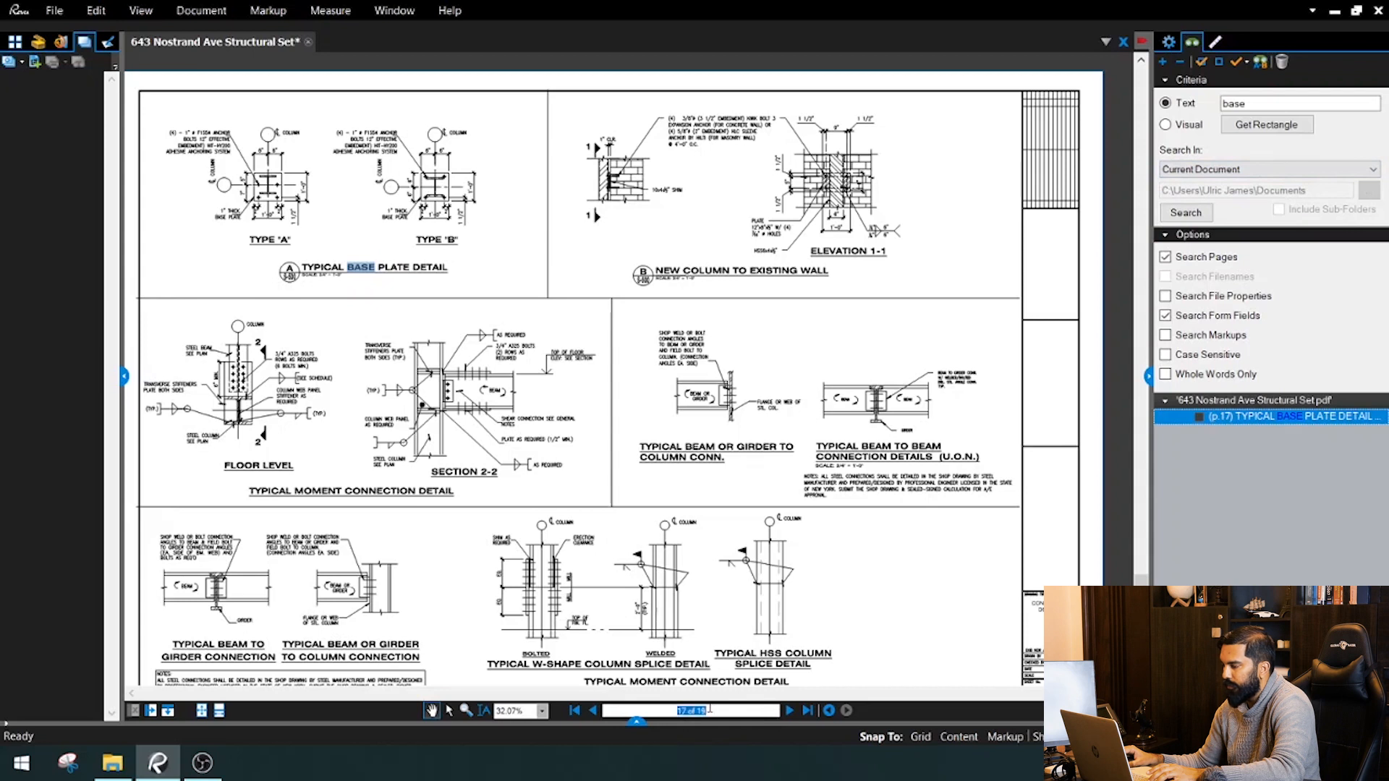
left_click(934, 402)
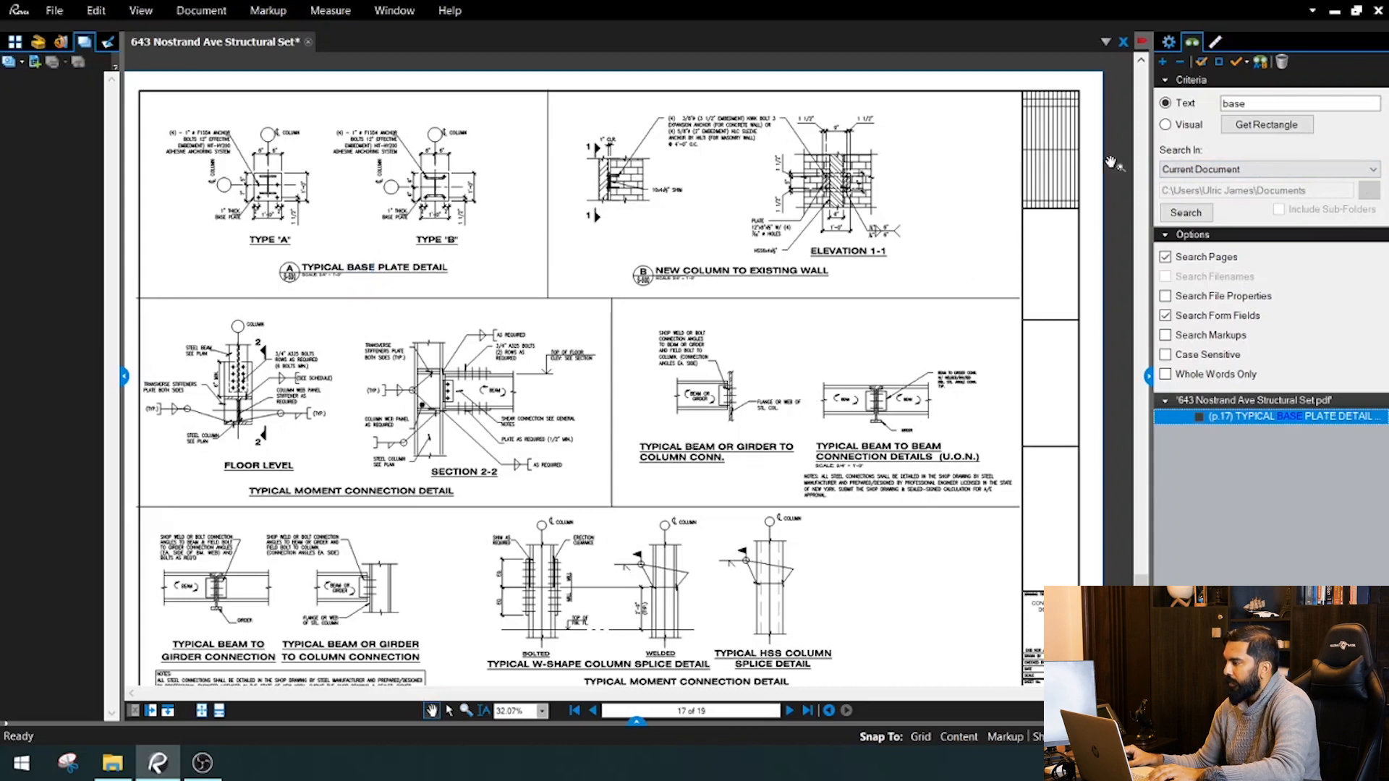
left_click(575, 710)
scroll(824, 448, "down", 5)
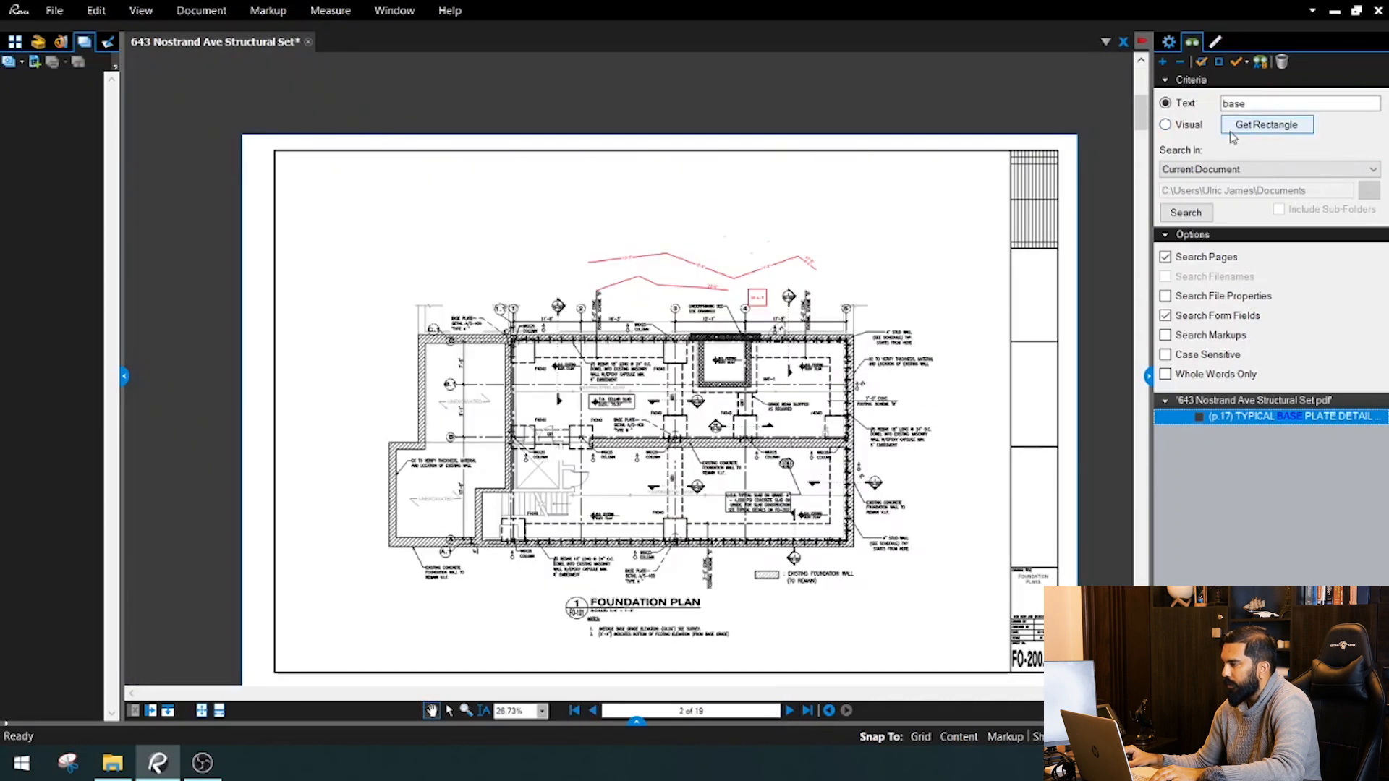
Run a visual search of the current document using a rectangle captured around the GB1 label on the foundation plan.
left_click(1188, 126)
left_click(1255, 127)
scroll(712, 592, "up", 3)
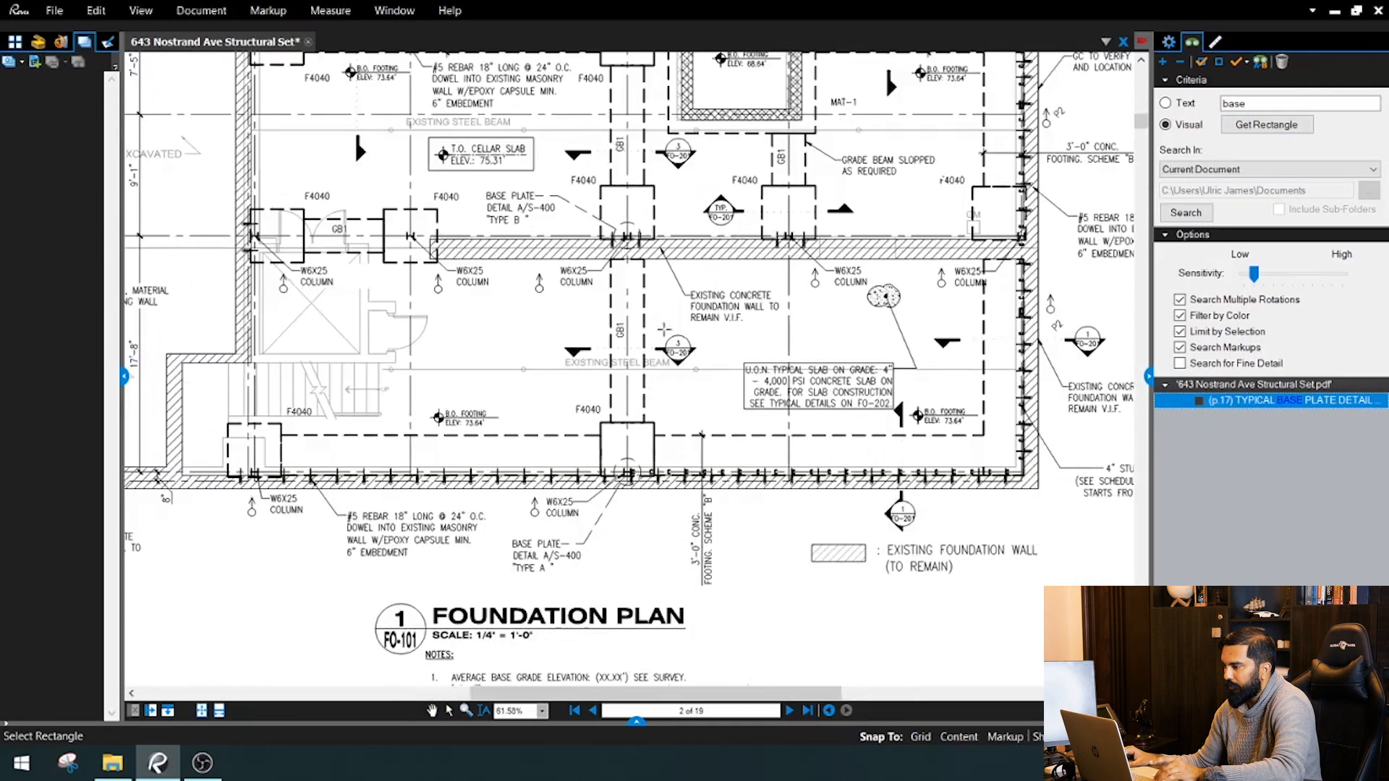
scroll(664, 329, "up", 4)
scroll(584, 330, "down", 3)
scroll(622, 304, "up", 7)
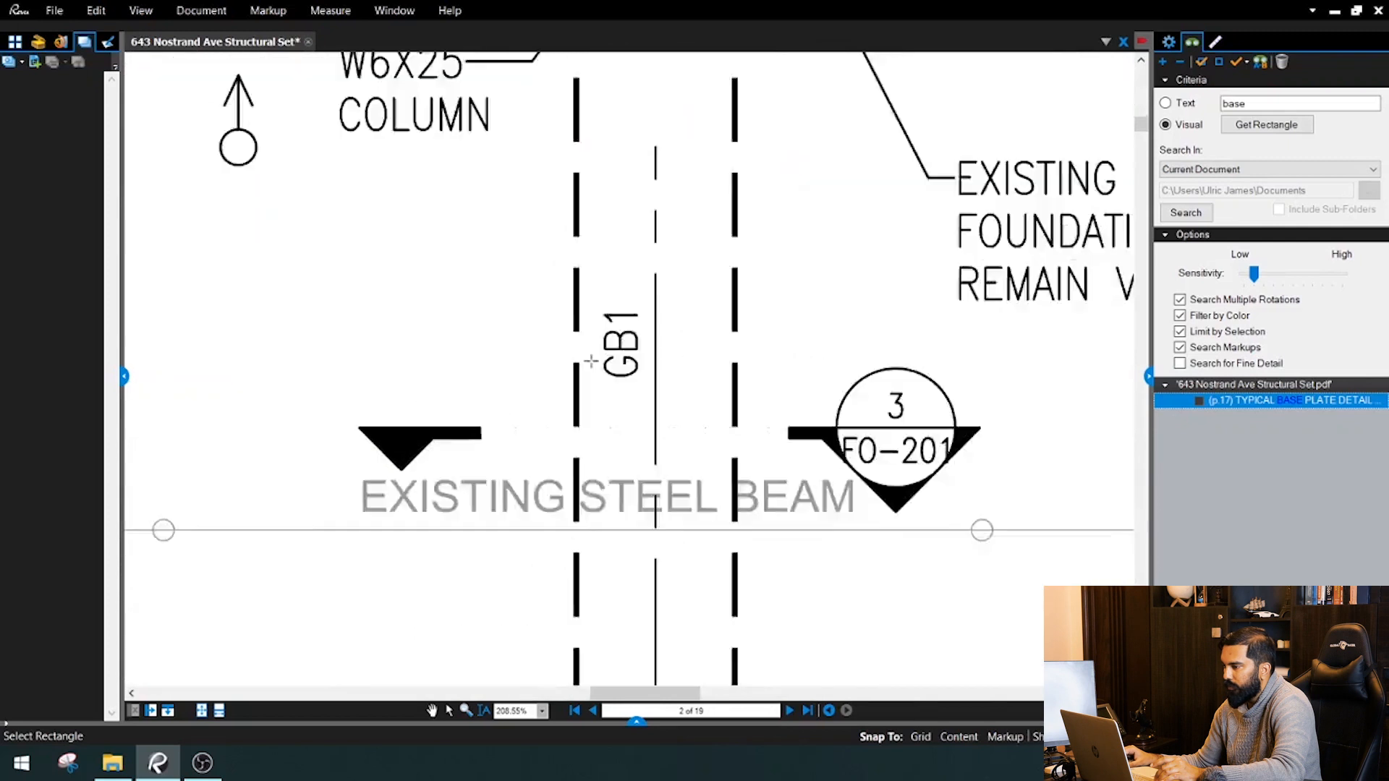
scroll(612, 275, "up", 1)
left_click_drag(611, 277, 702, 427)
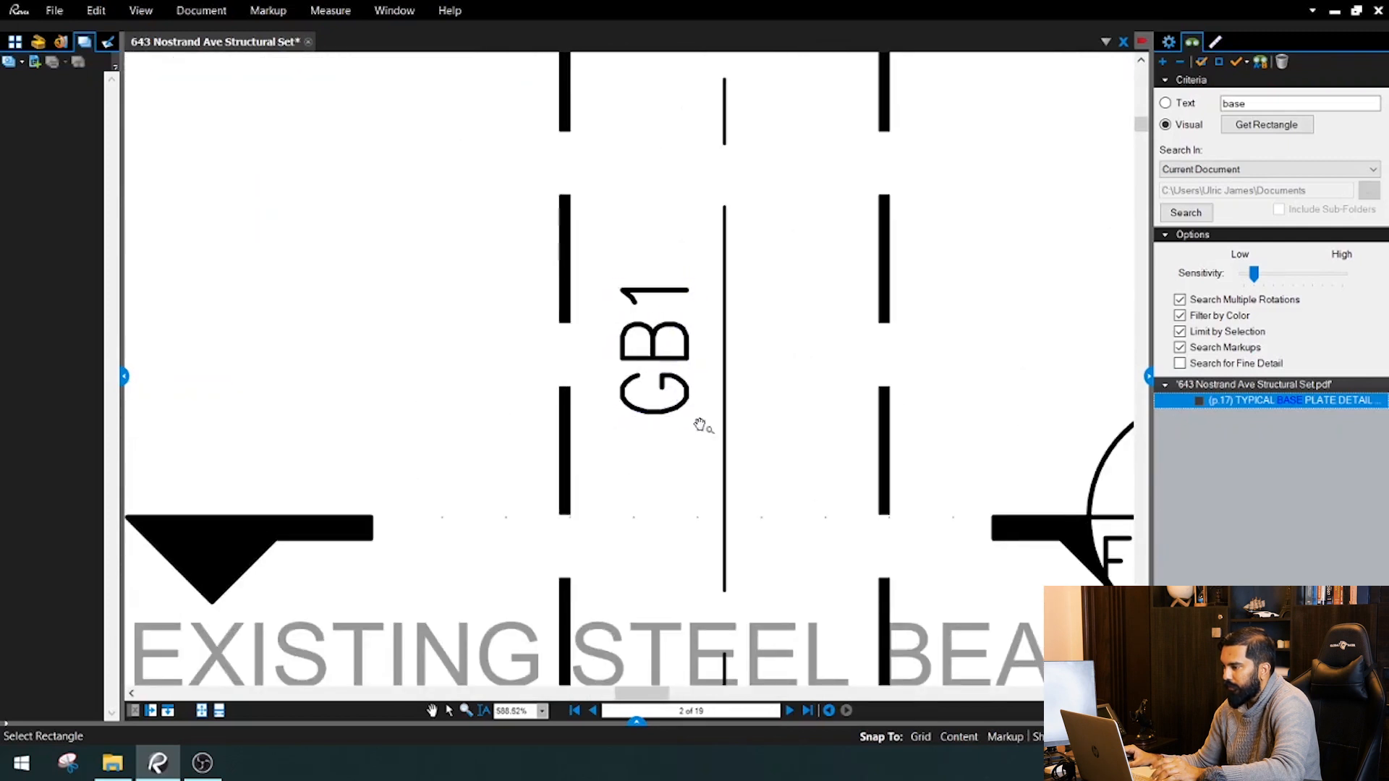
left_click(1190, 213)
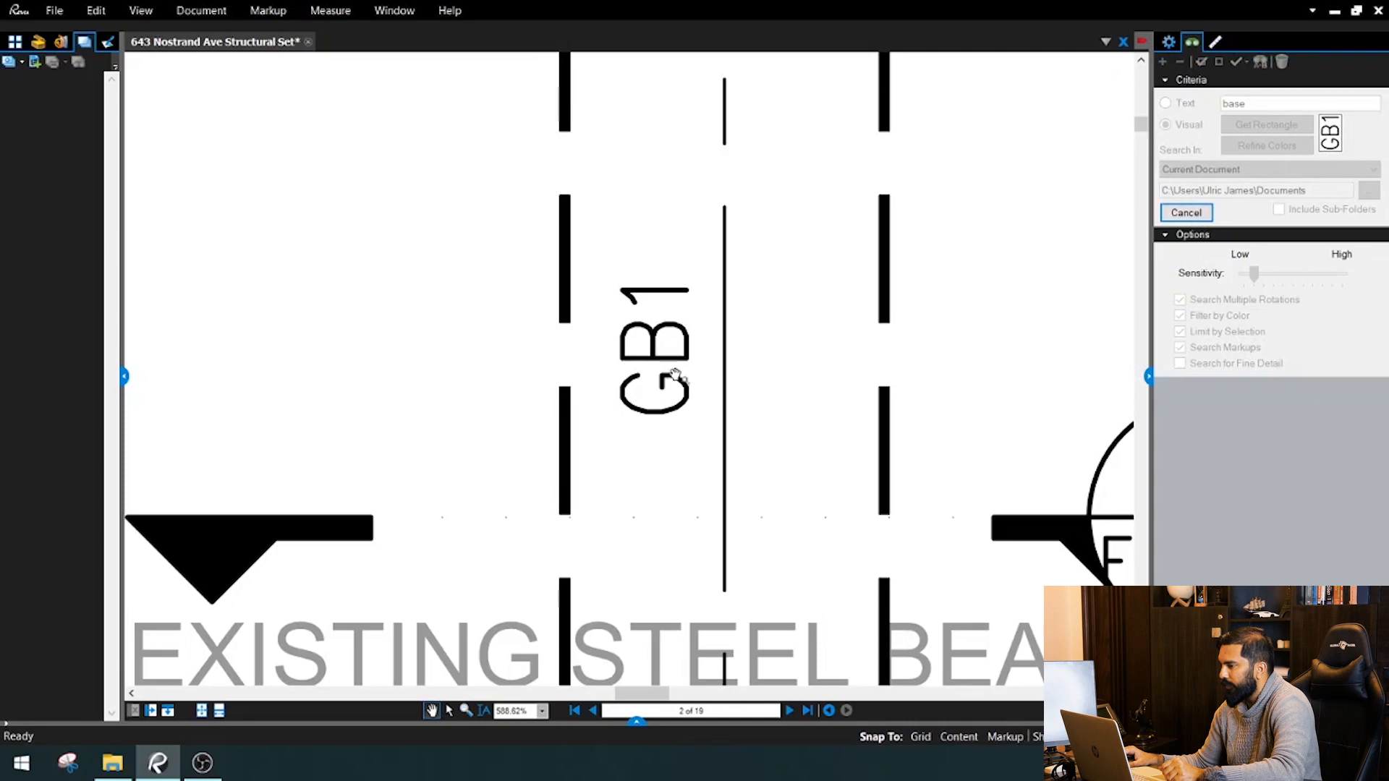
Examine the GB1 labels across the foundation plan and switch the search criteria back to text.
scroll(674, 374, "down", 6)
scroll(627, 295, "down", 3)
mouse_move(377, 412)
left_mouse_down()
mouse_move(575, 326)
mouse_move(602, 335)
left_mouse_up()
scroll(602, 336, "up", 3)
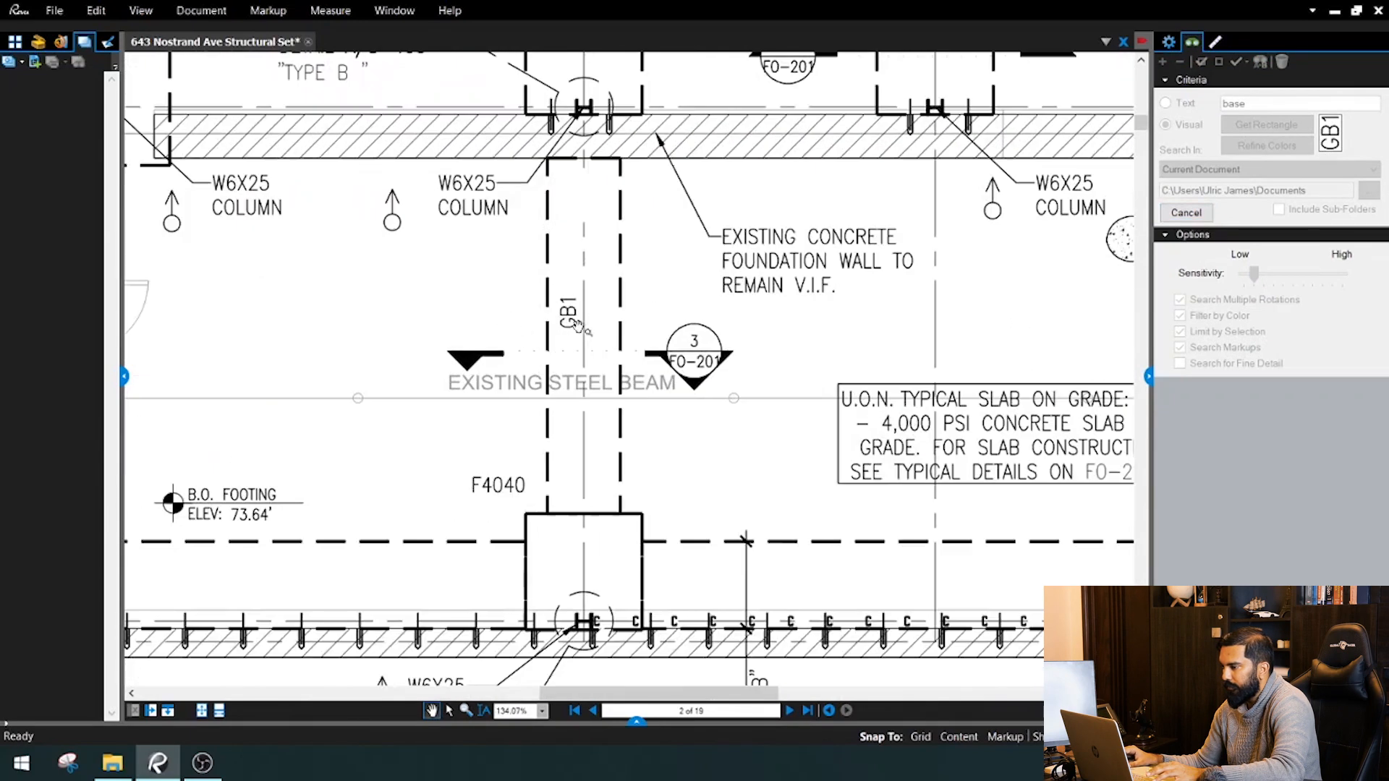
scroll(822, 307, "down", 3)
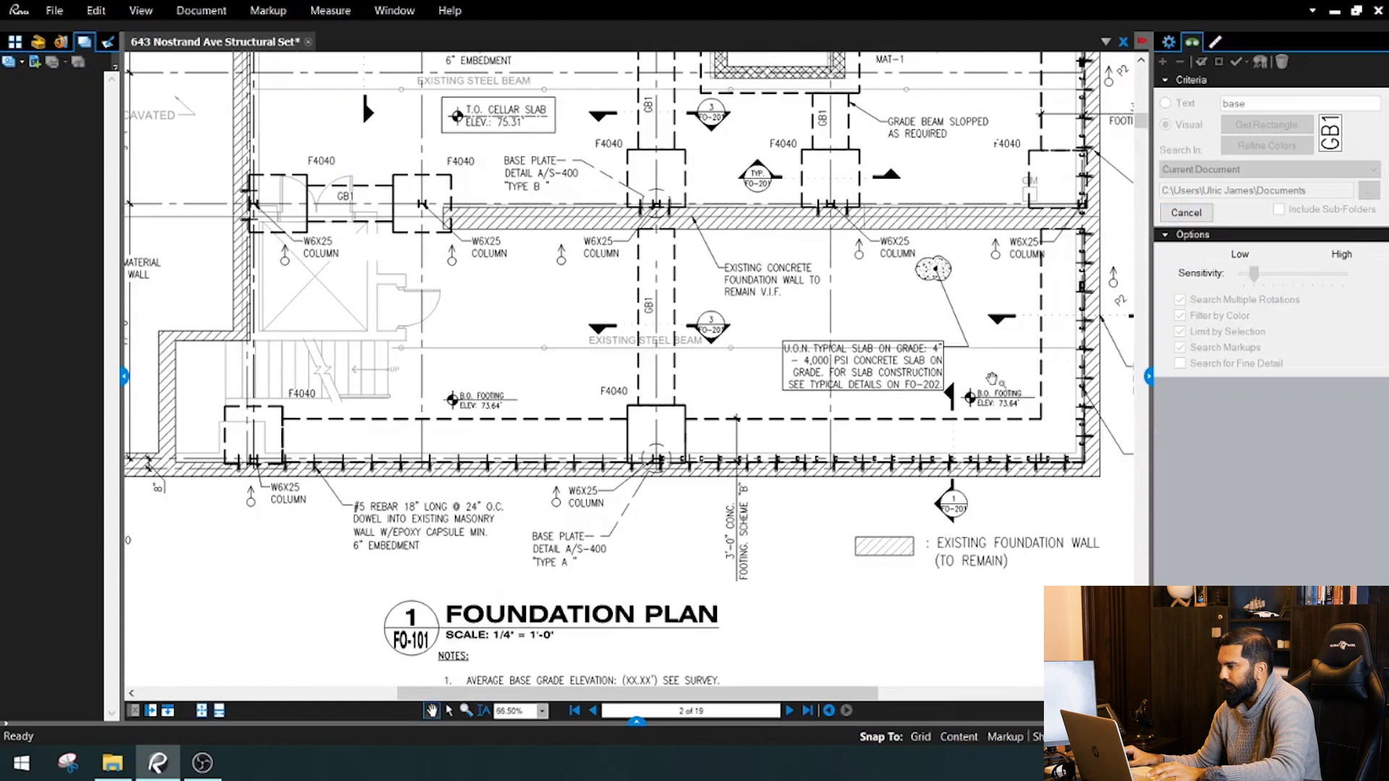
left_click_drag(818, 368, 799, 453)
scroll(883, 331, "down", 1)
scroll(882, 331, "down", 2)
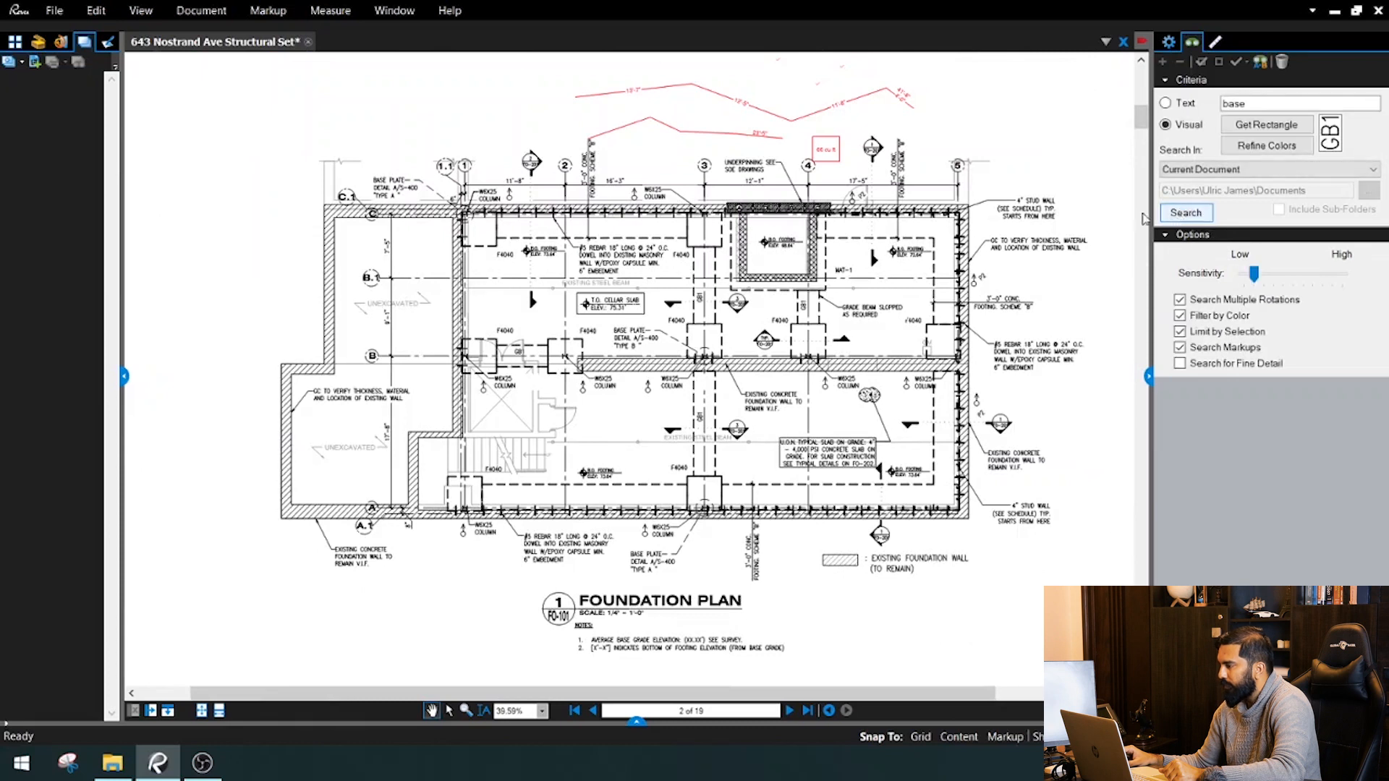
left_click(1185, 104)
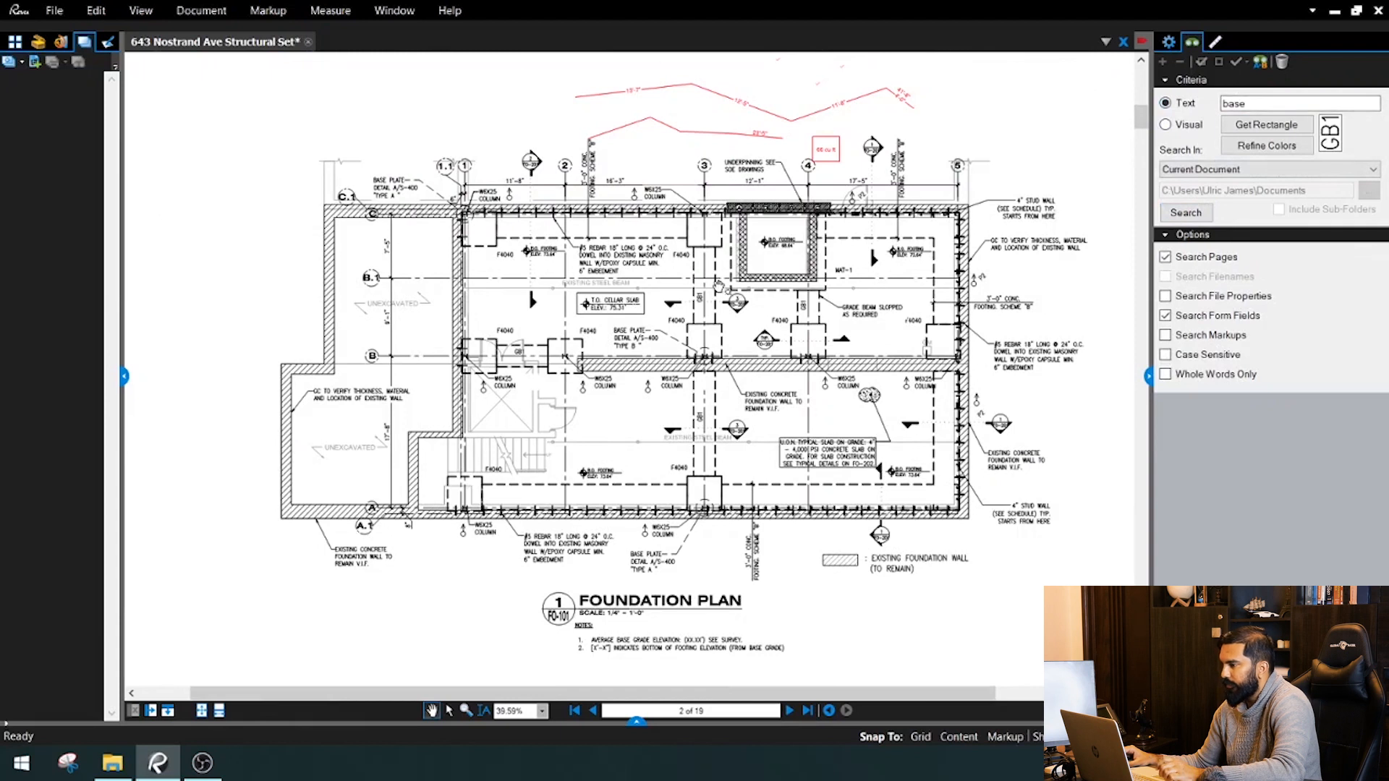
left_click_drag(642, 311, 675, 310)
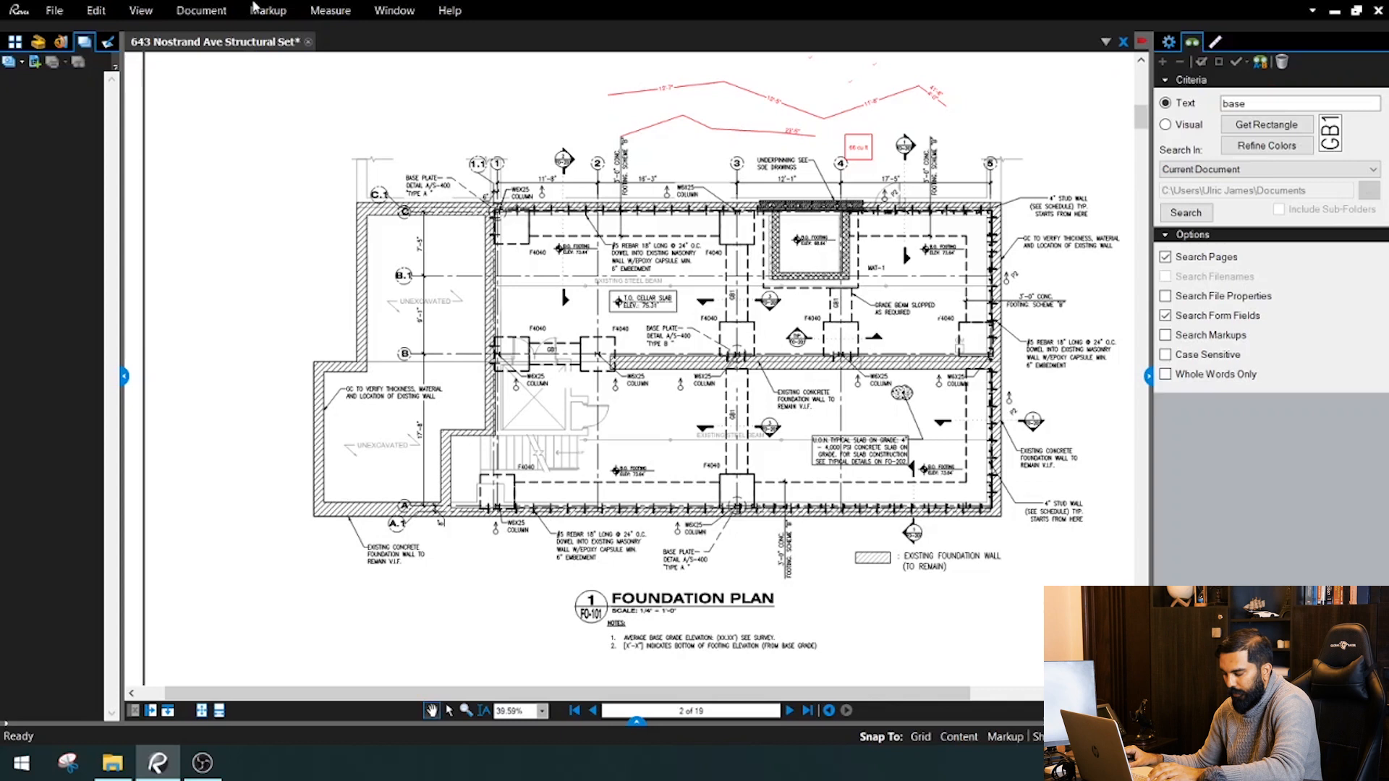
Examine the batch processing commands available for documents, such as comparing, splitting and flattening markups.
left_click(179, 12)
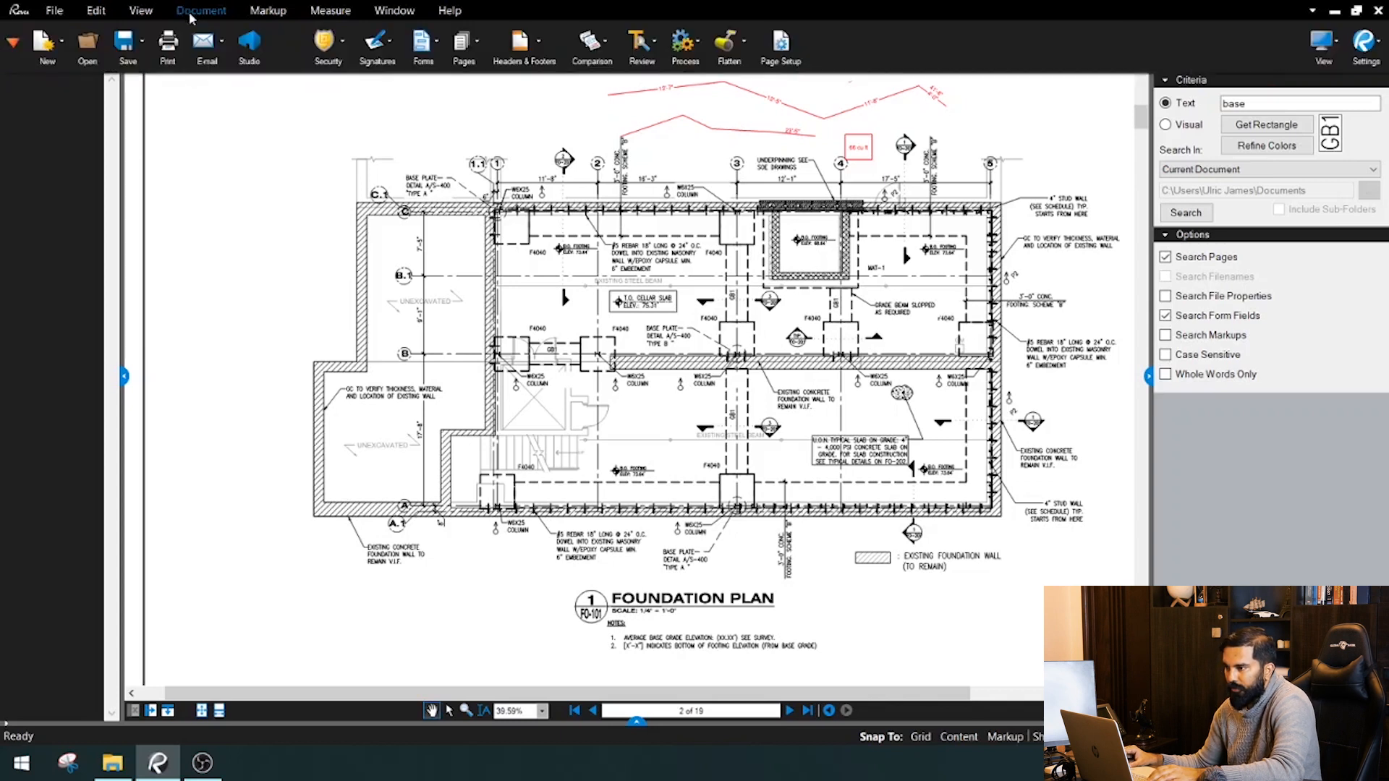
left_click(64, 11)
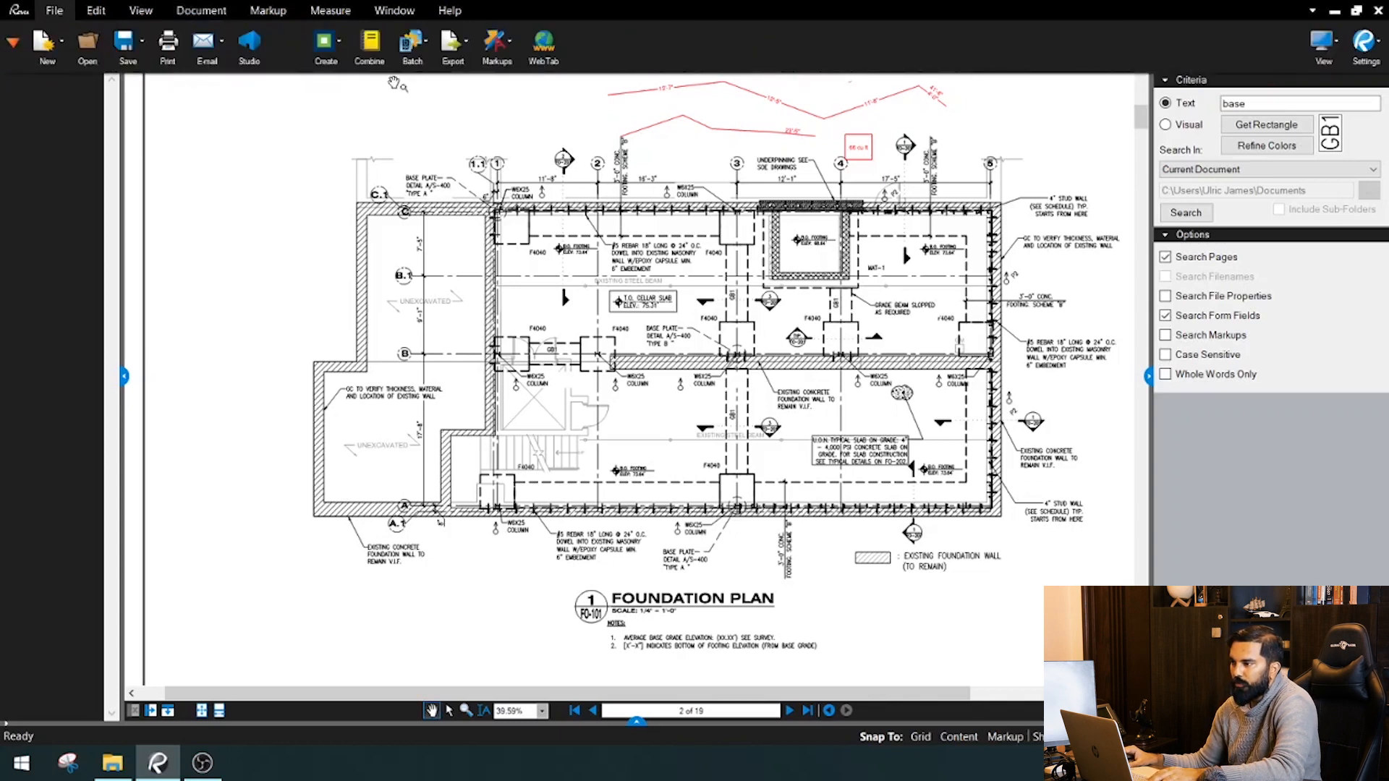
scroll(455, 149, "down", 4)
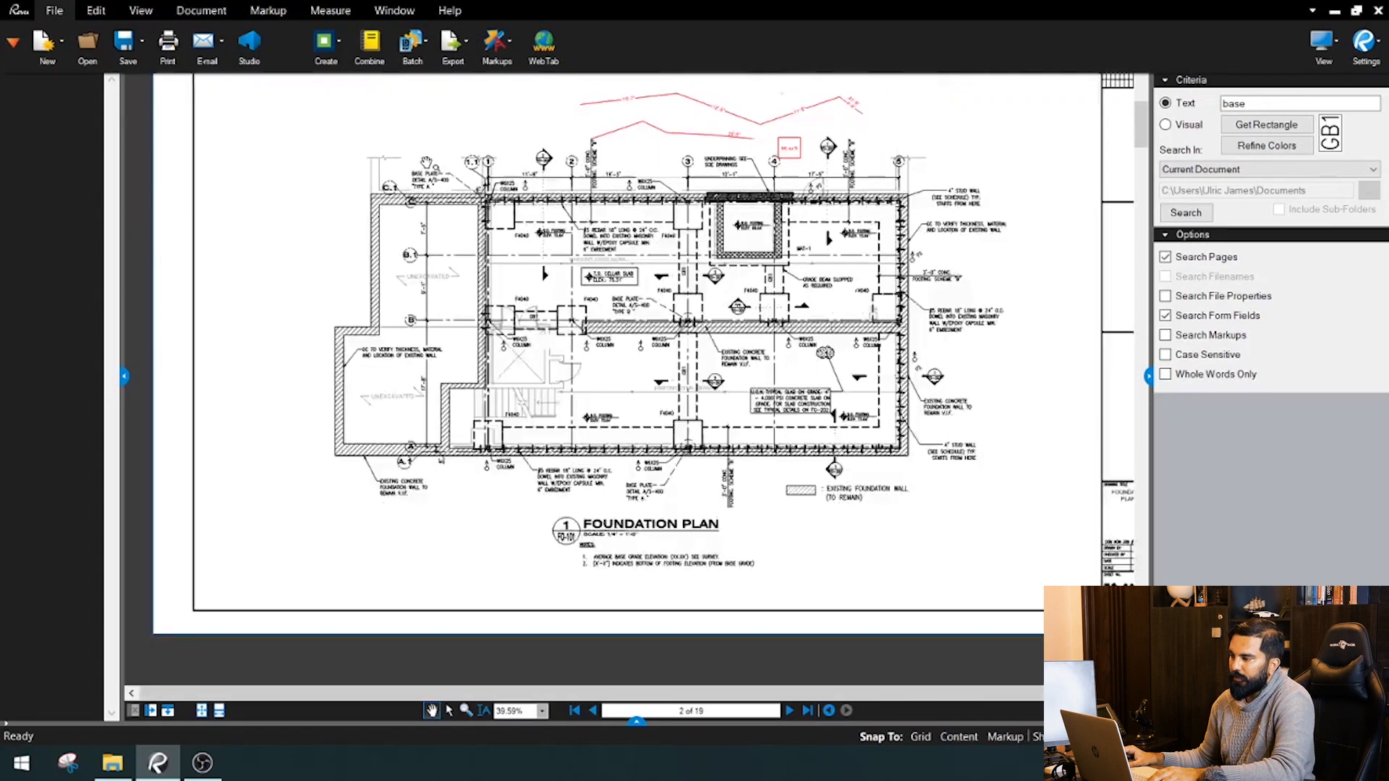
left_click(426, 49)
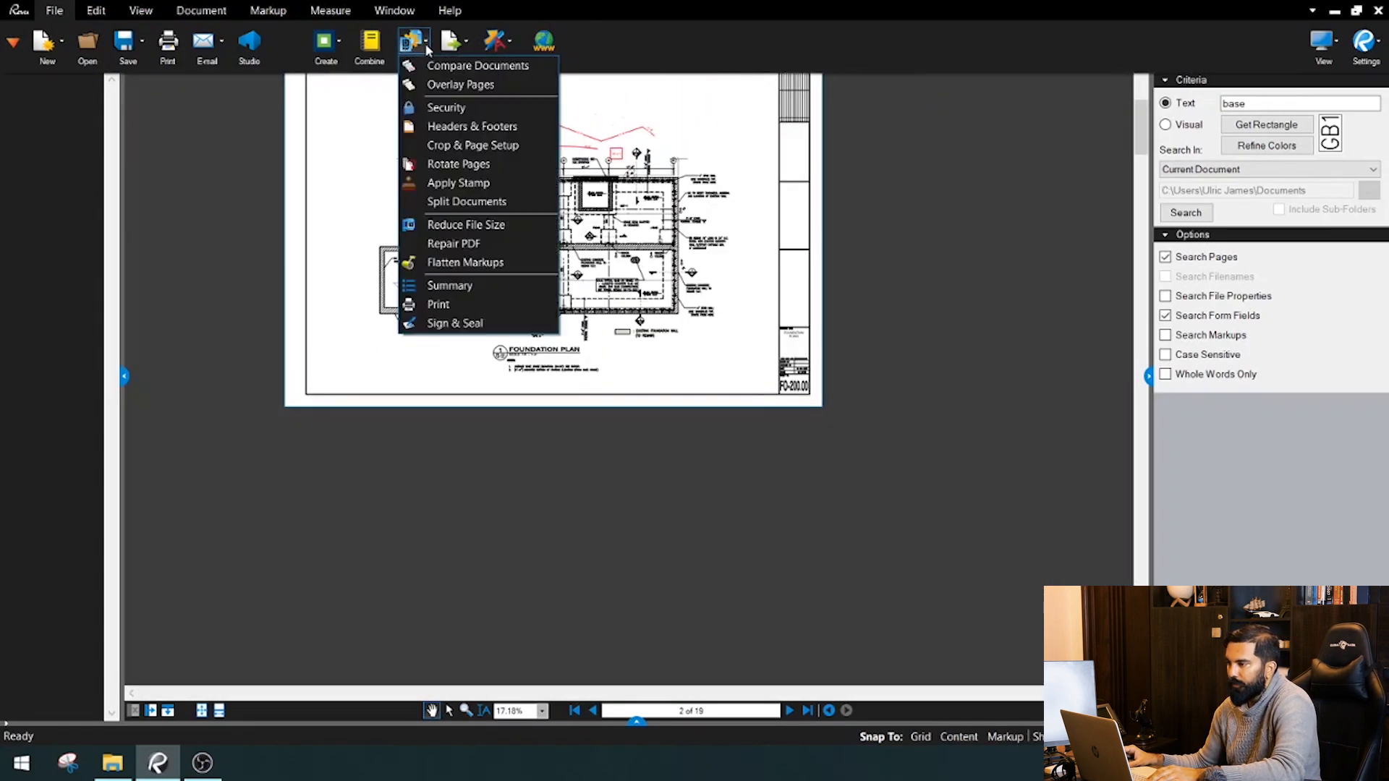
left_click_drag(734, 148, 754, 194)
left_click(57, 10)
left_click(462, 52)
left_click(428, 51)
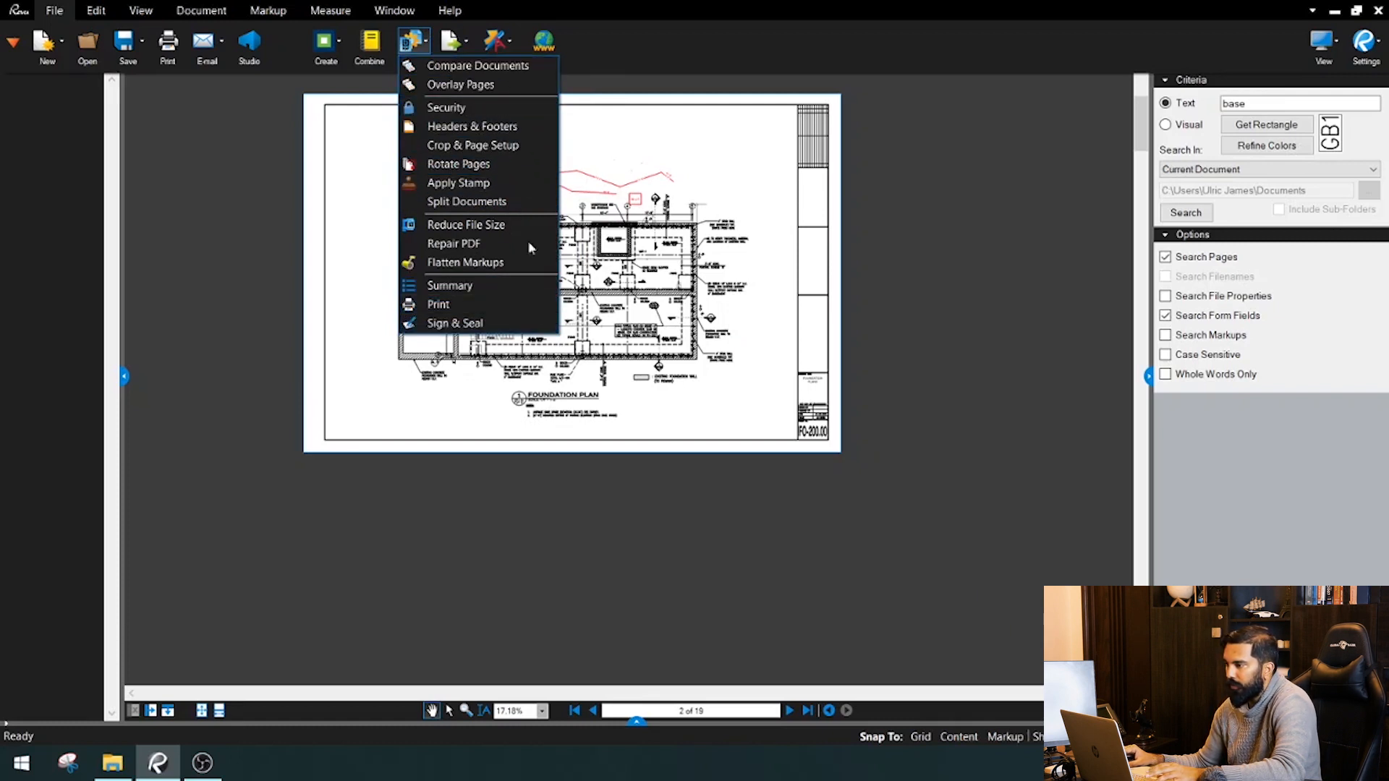
left_click_drag(619, 144, 651, 175)
scroll(571, 253, "up", 1)
scroll(570, 251, "up", 2)
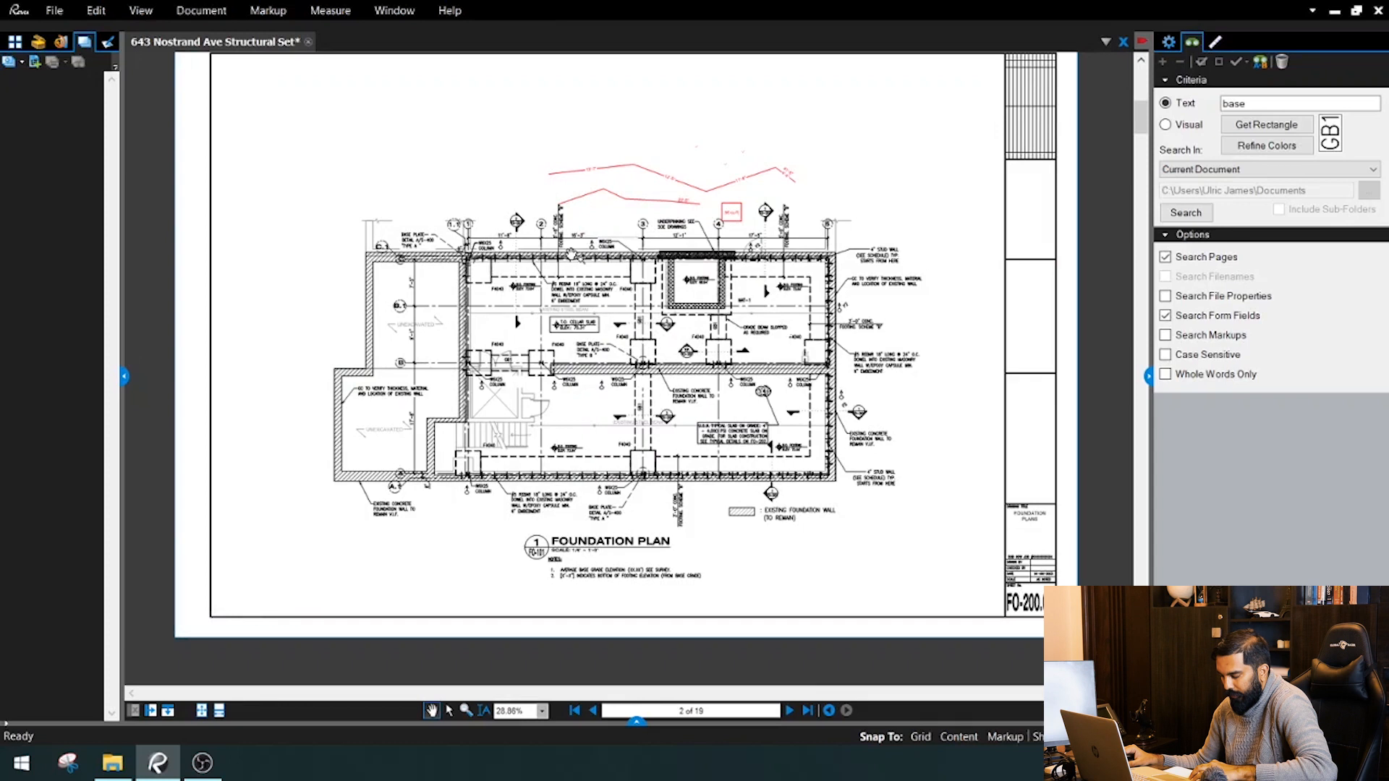
Show the page thumbnails, browse them through page 19 and back, and widen the thumbnail area slightly.
left_click(16, 44)
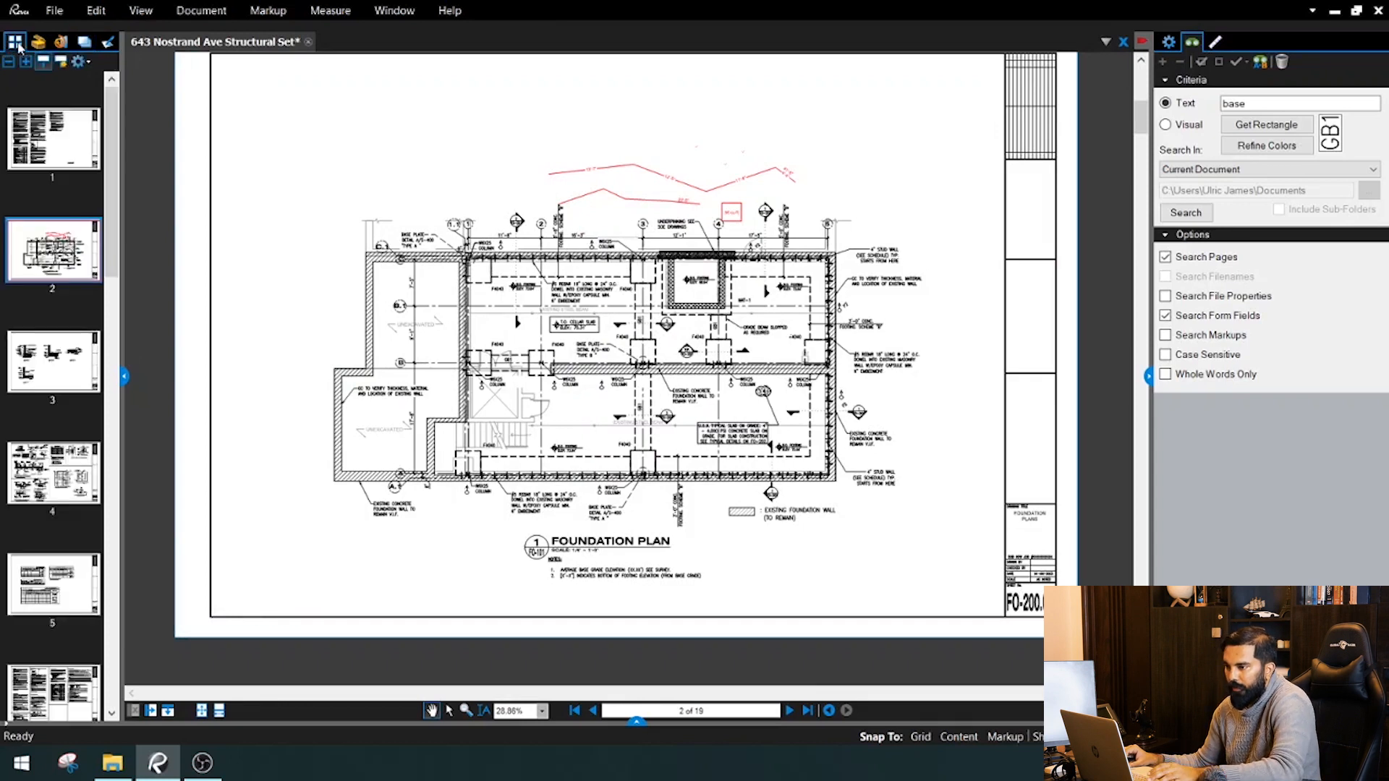
scroll(73, 233, "down", 10)
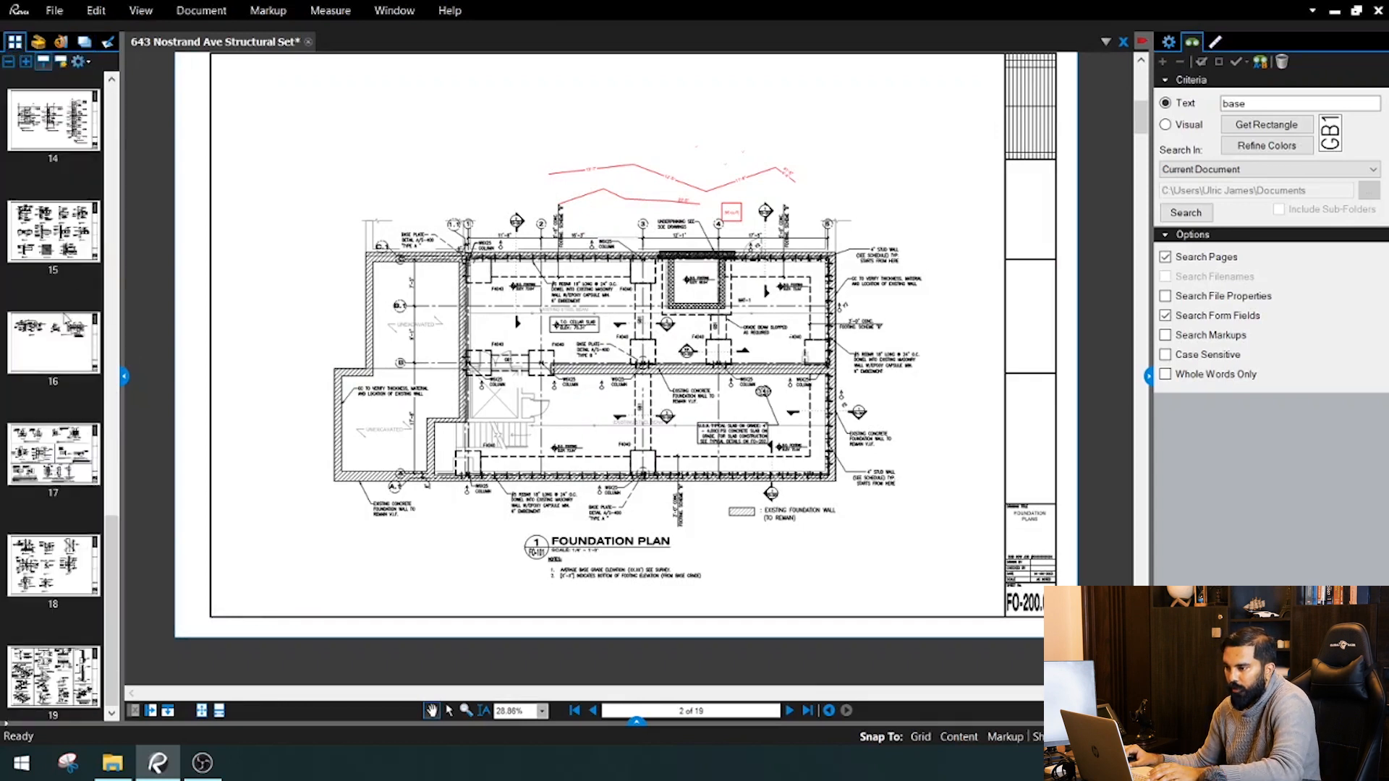
scroll(48, 295, "up", 10)
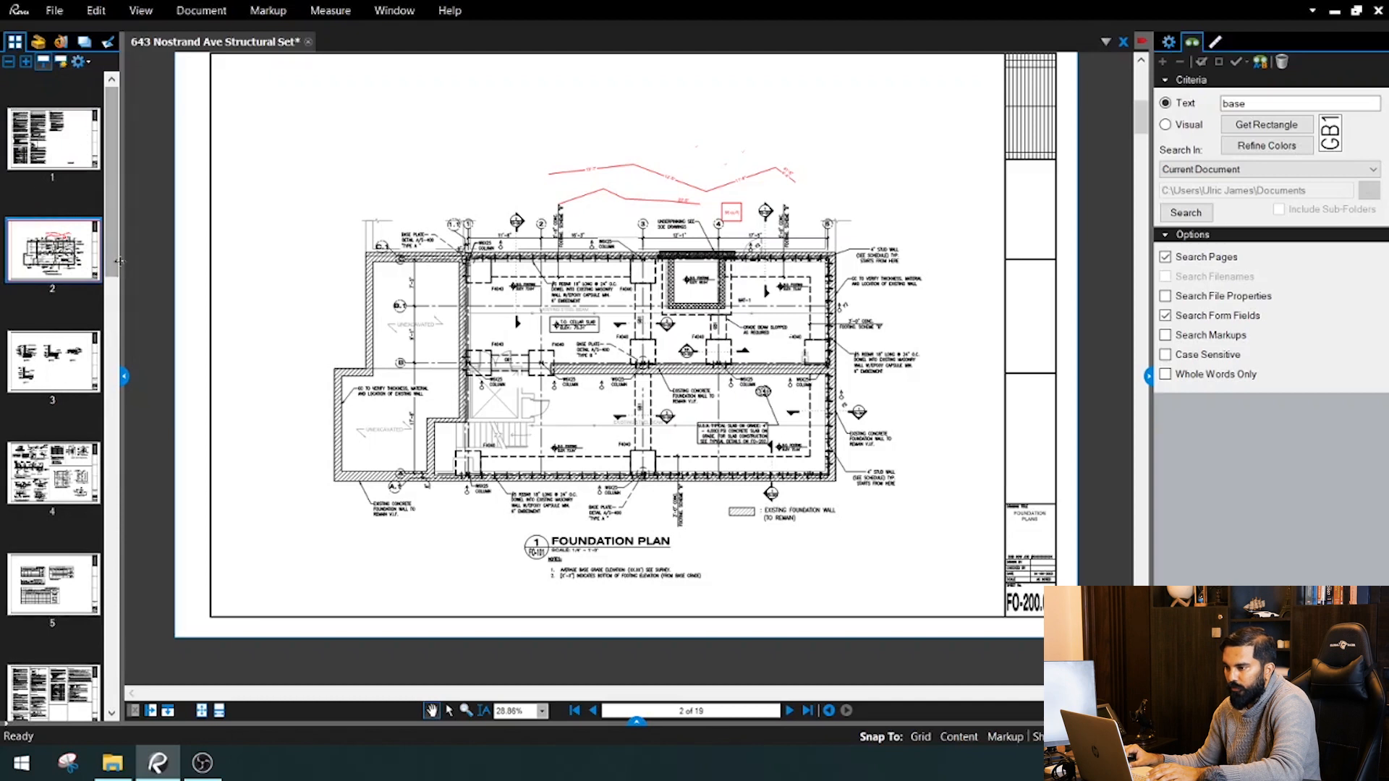
left_click_drag(120, 262, 136, 262)
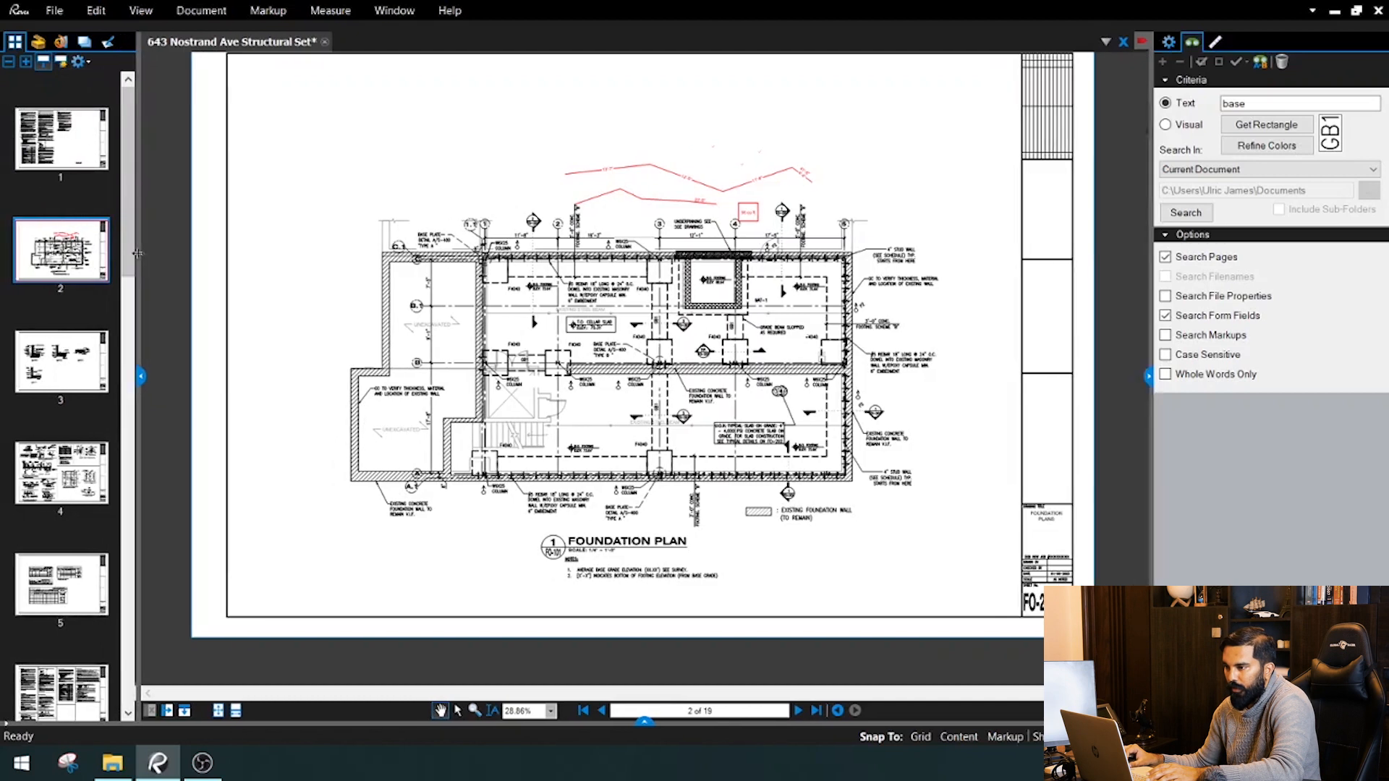
Create page labels for all 19 pages from a page region drawn around the sheet number FO-200.00 in the title block.
left_click(60, 63)
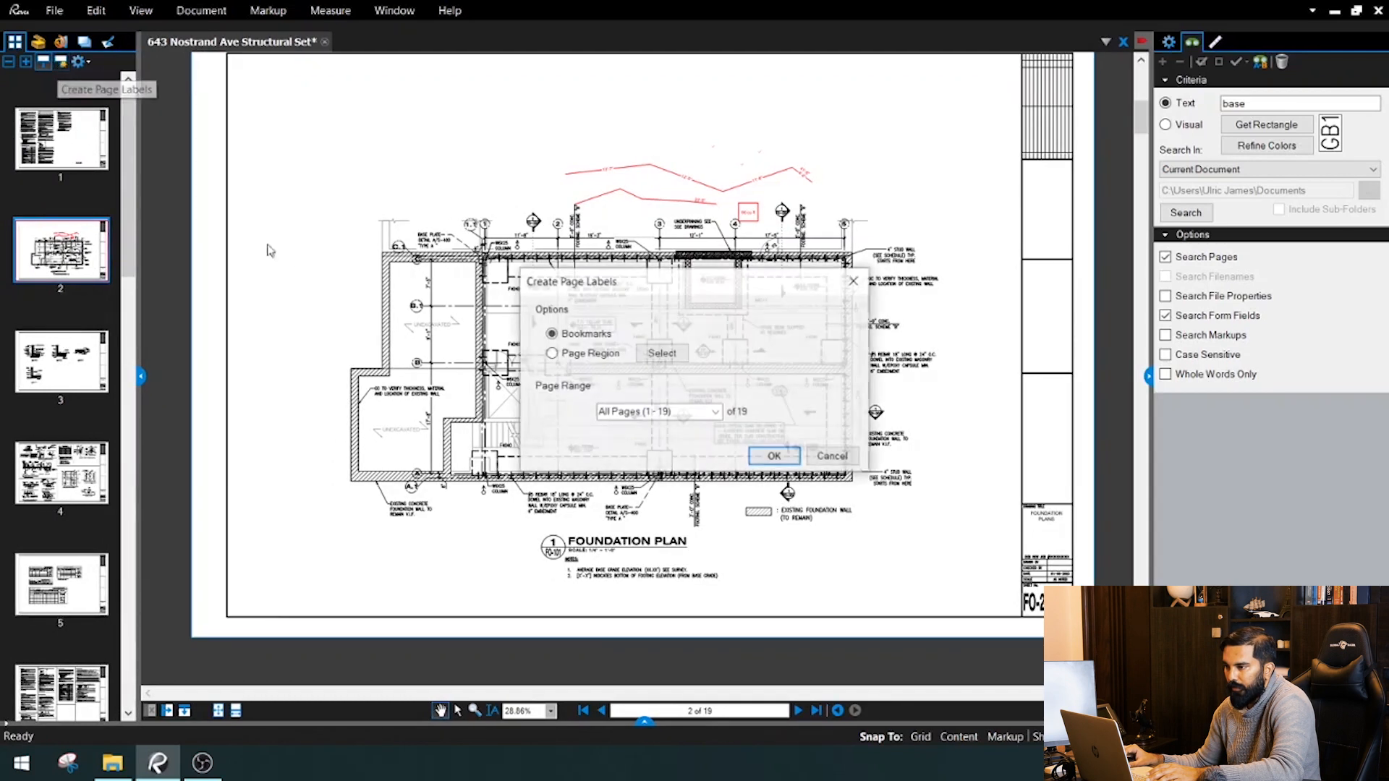
left_click(662, 353)
scroll(753, 458, "up", 6)
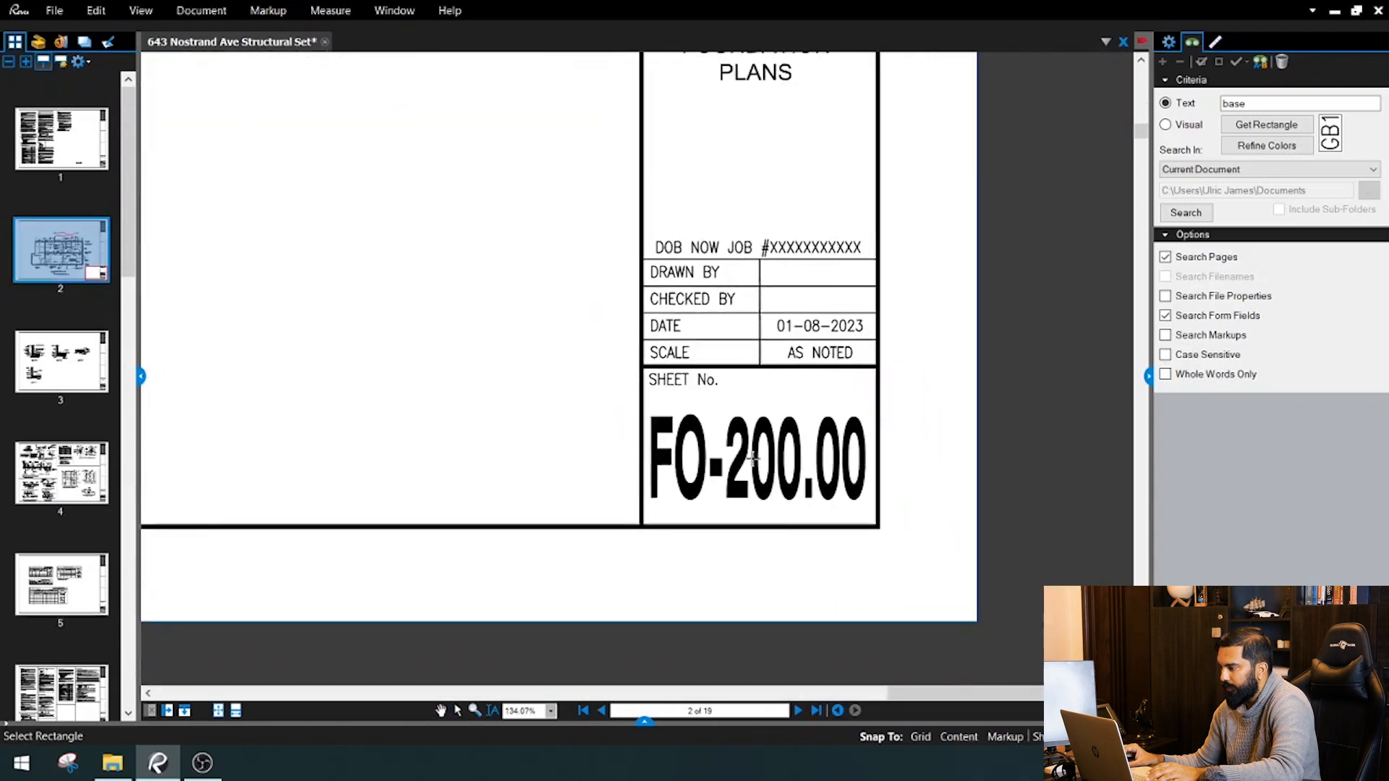
scroll(753, 457, "up", 2)
left_click_drag(662, 425, 981, 551)
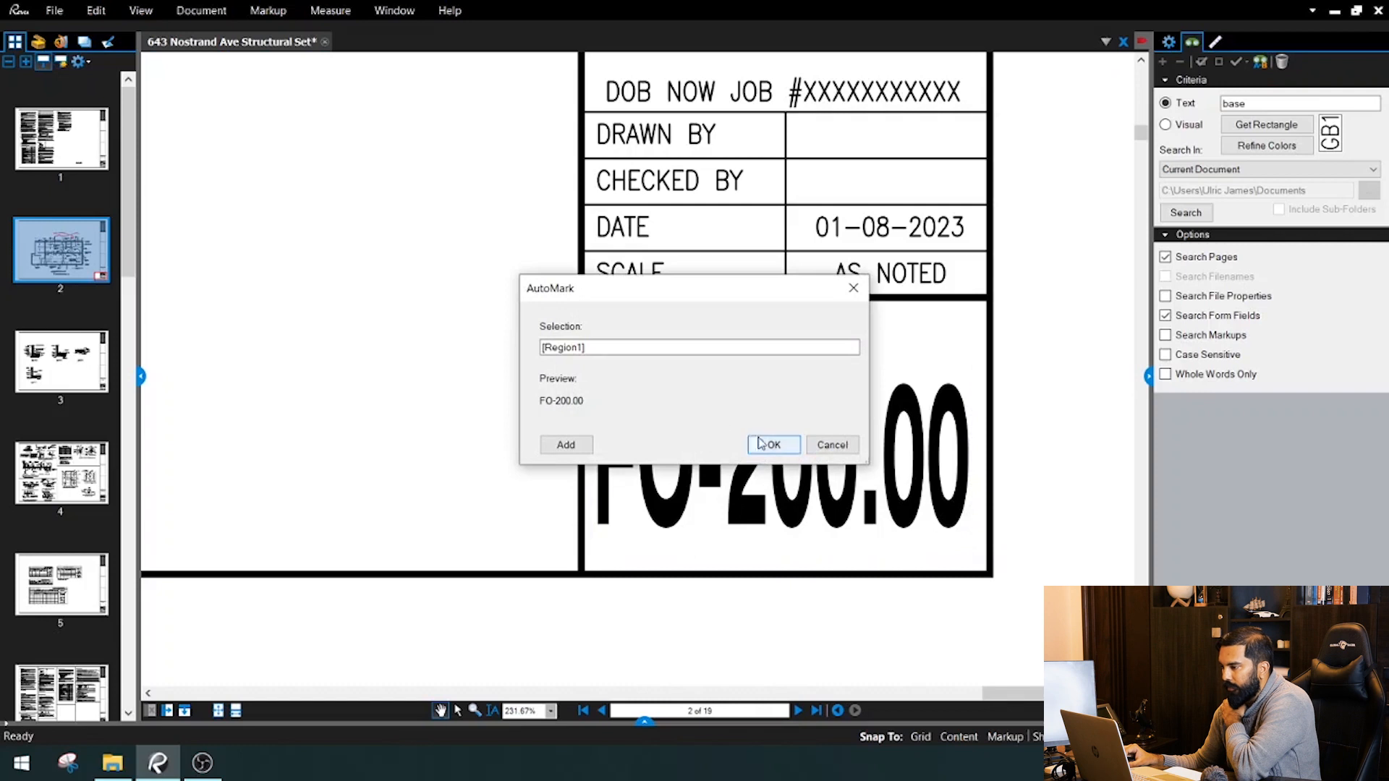
left_click(772, 446)
left_click(774, 455)
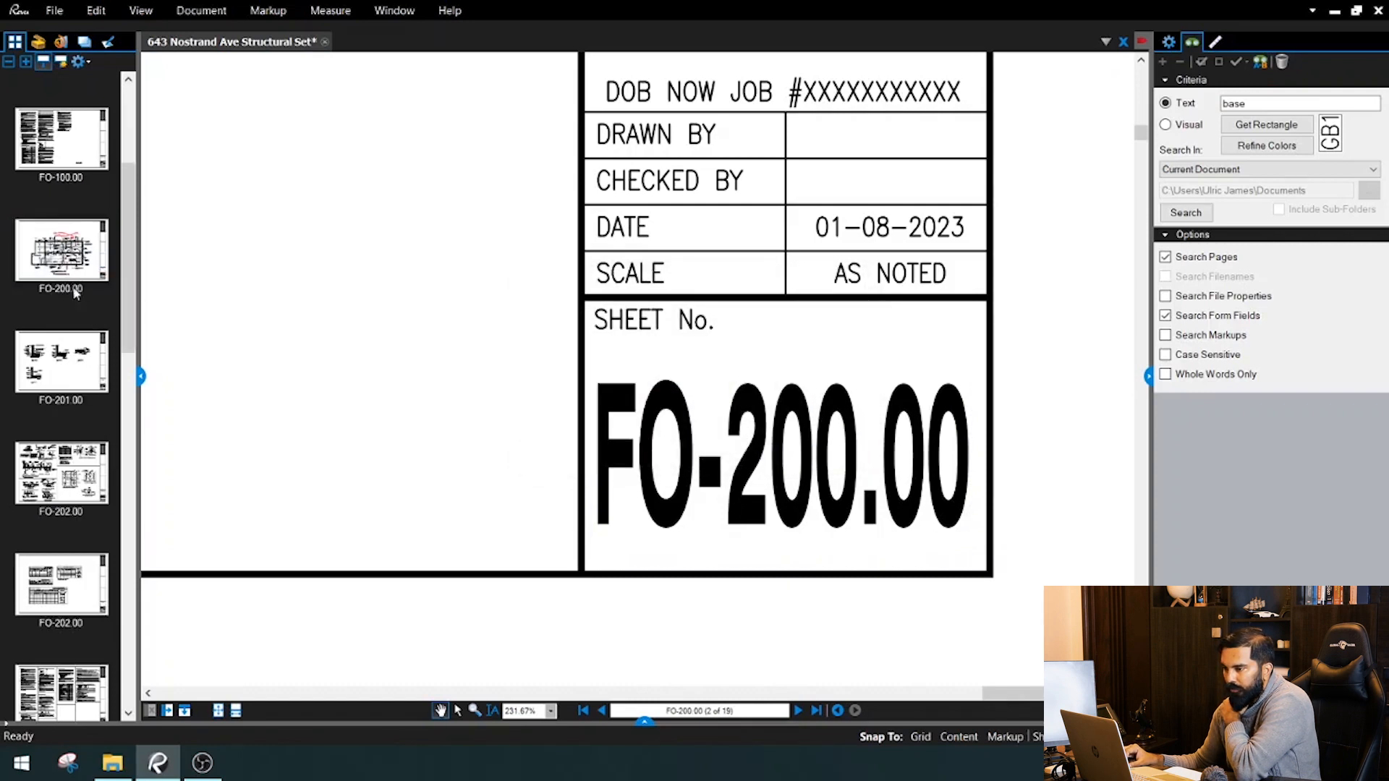
Compare the page labels across the set with the title-block sheet numbers, opening sheets such as S-401.00, FO-200.00 and the first FO-202.00.
scroll(79, 382, "down", 5)
scroll(80, 382, "down", 4)
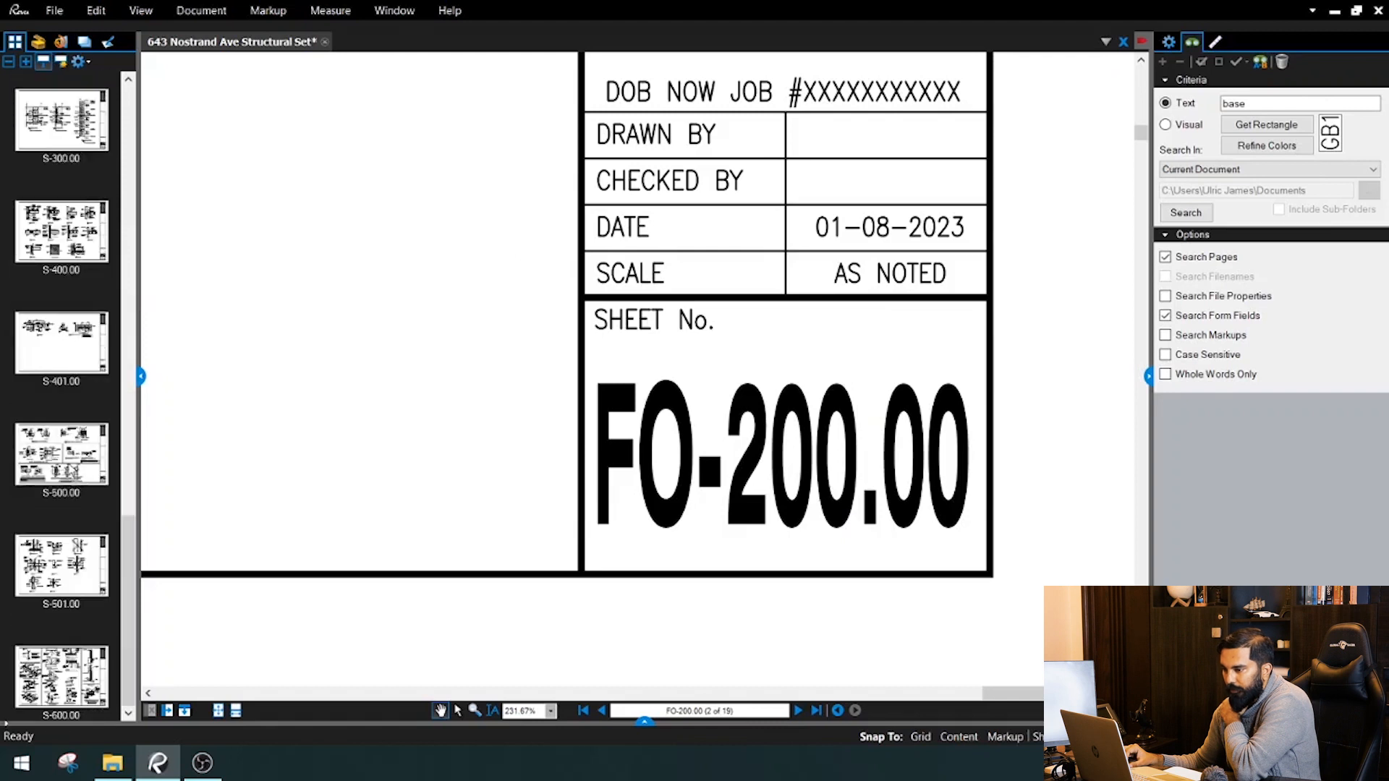
left_click(63, 463)
left_click(74, 375)
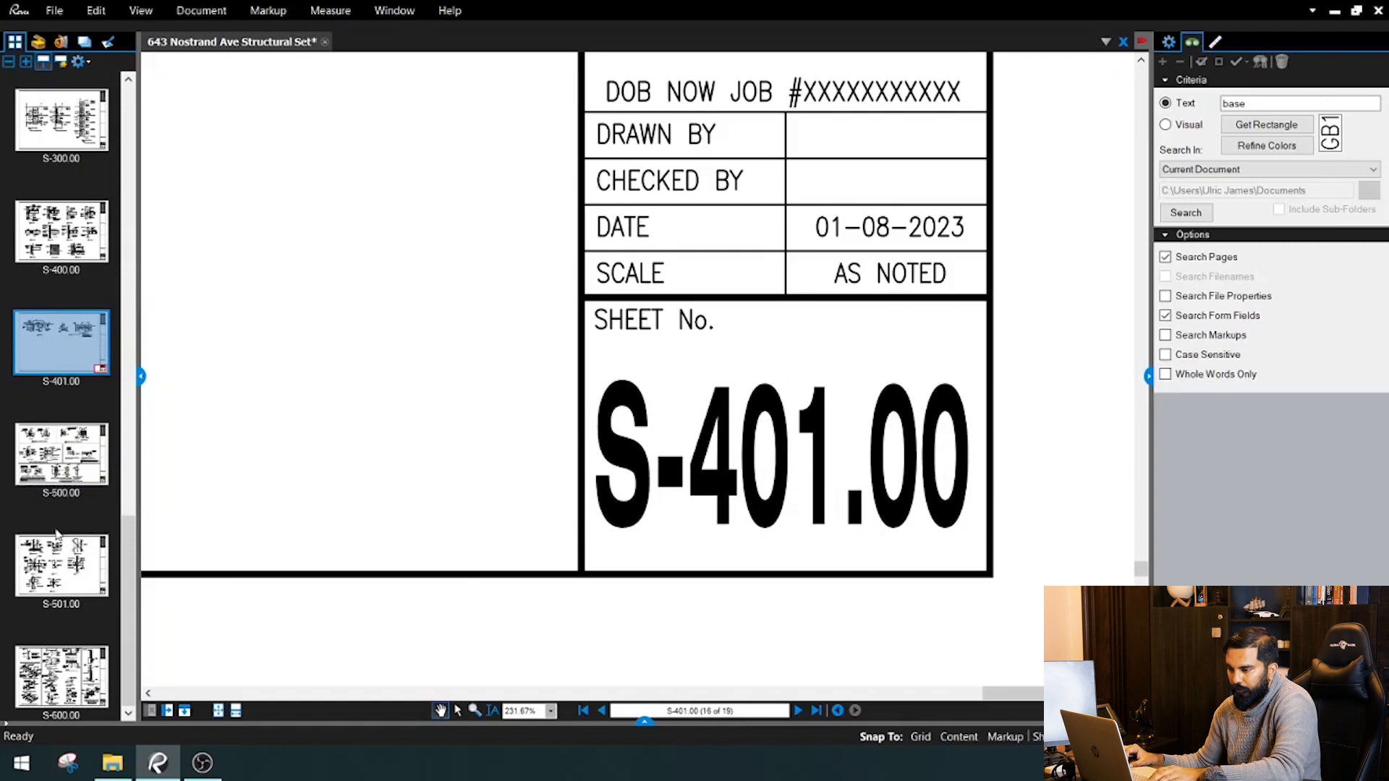
scroll(58, 578, "up", 10)
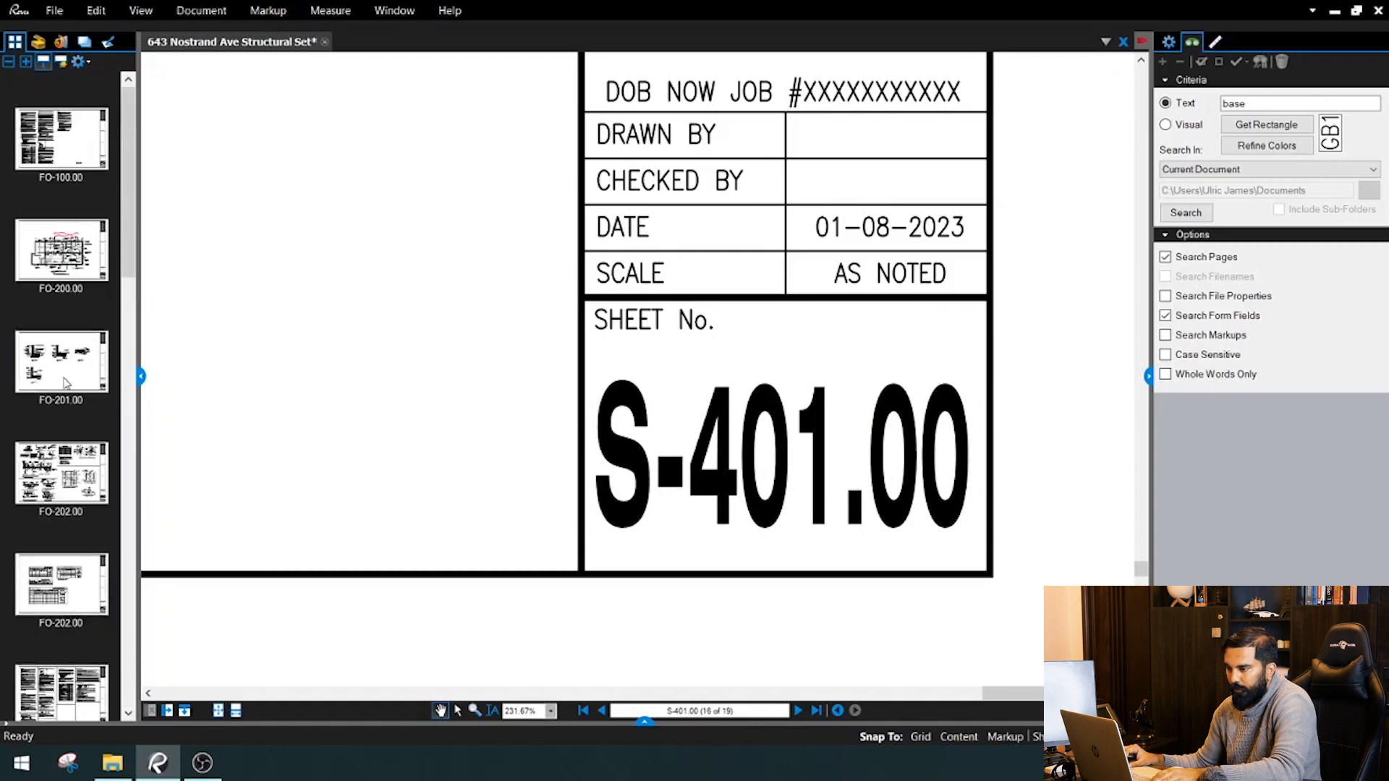
left_click(72, 154)
left_click(78, 271)
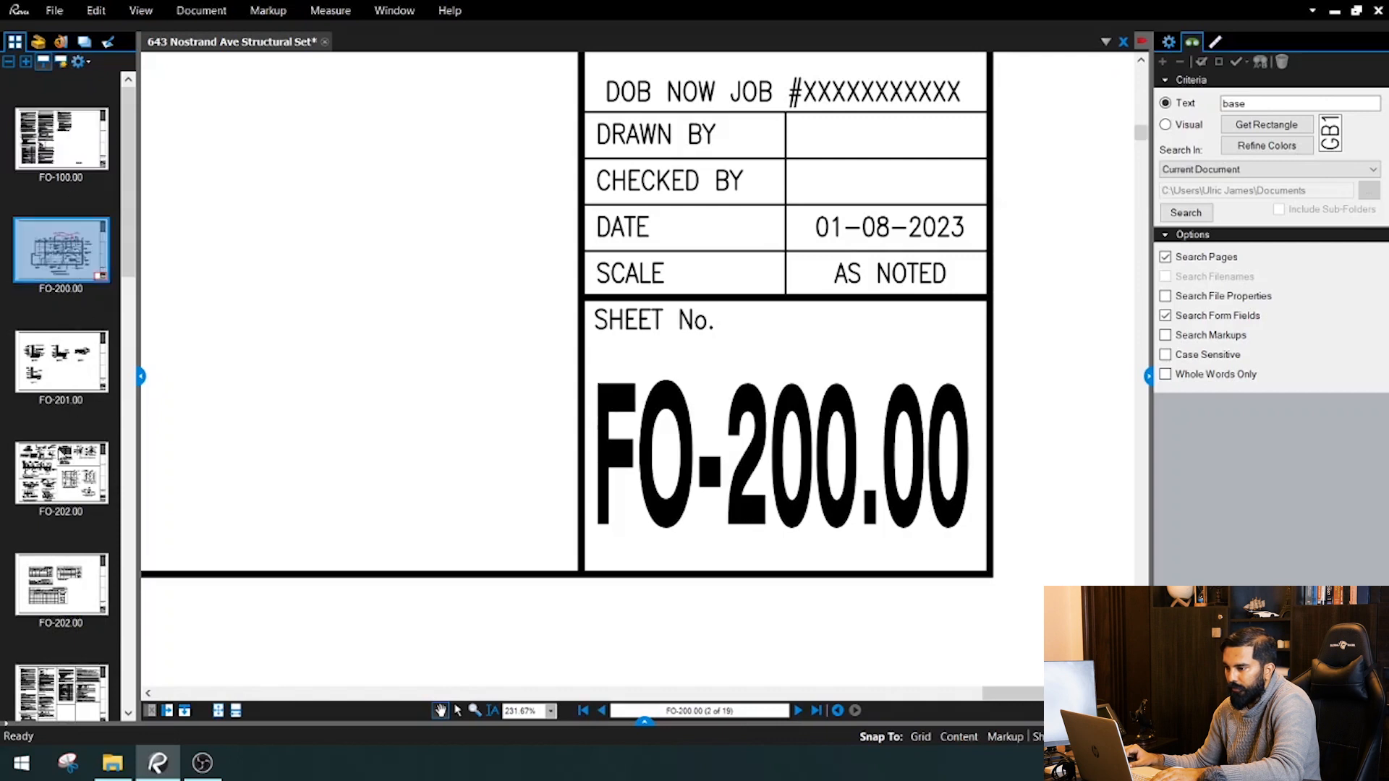
left_click(50, 493)
scroll(50, 495, "down", 5)
scroll(682, 317, "down", 5)
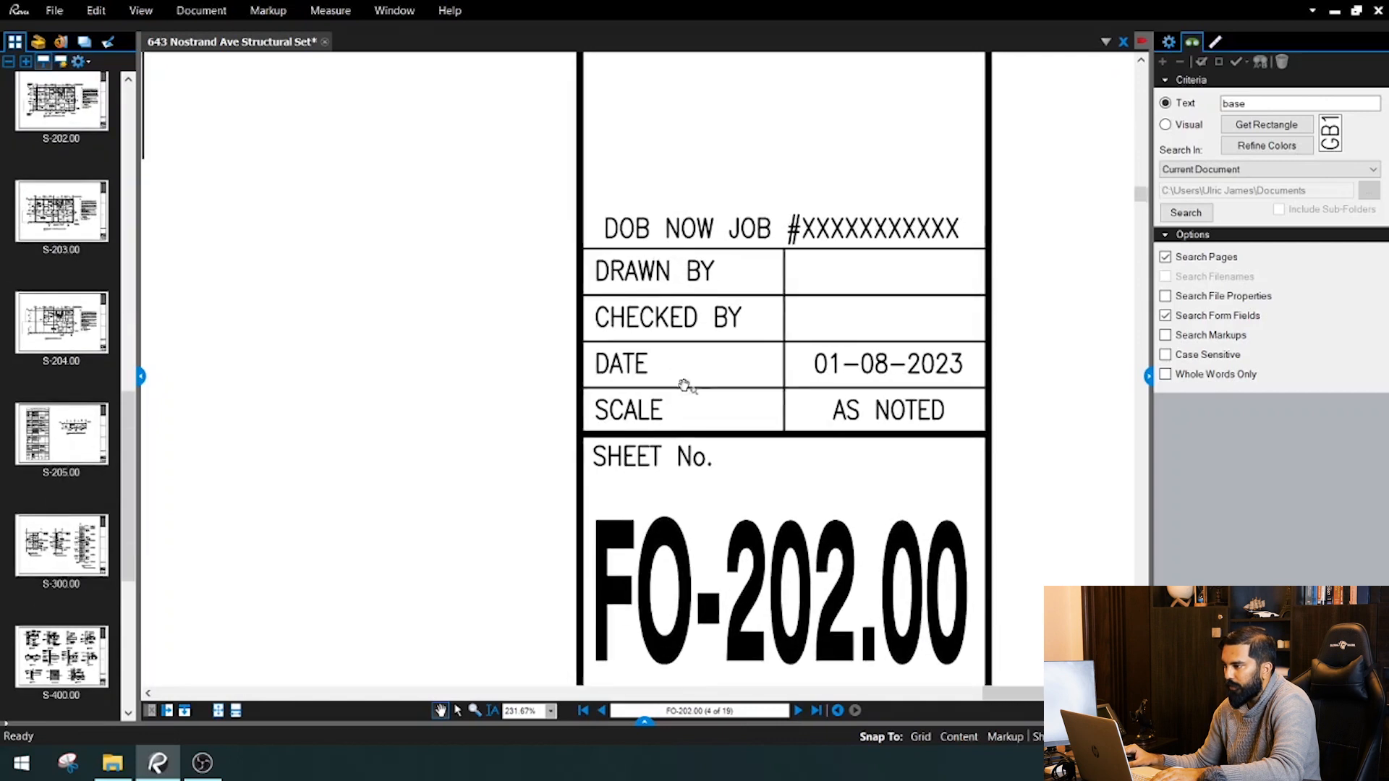
scroll(798, 194, "up", 1)
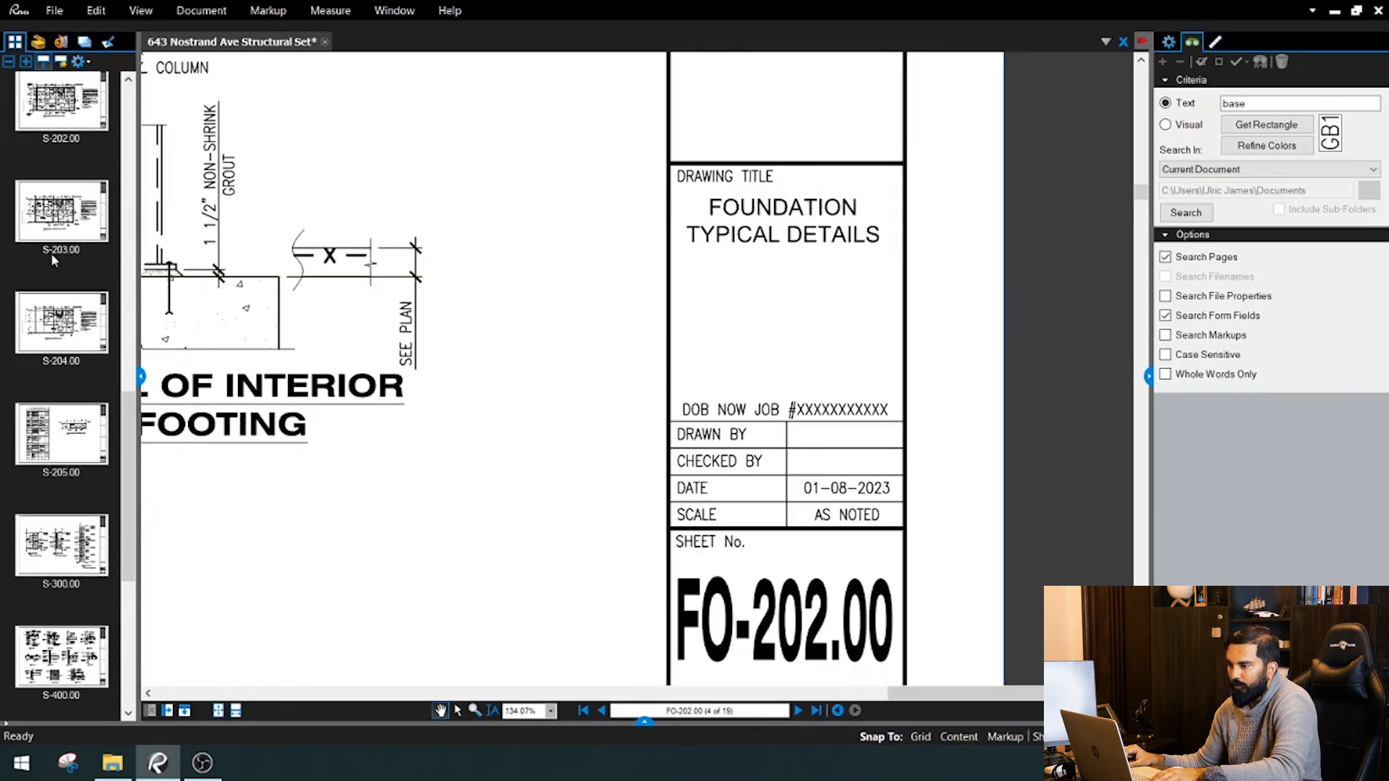
scroll(48, 186, "up", 5)
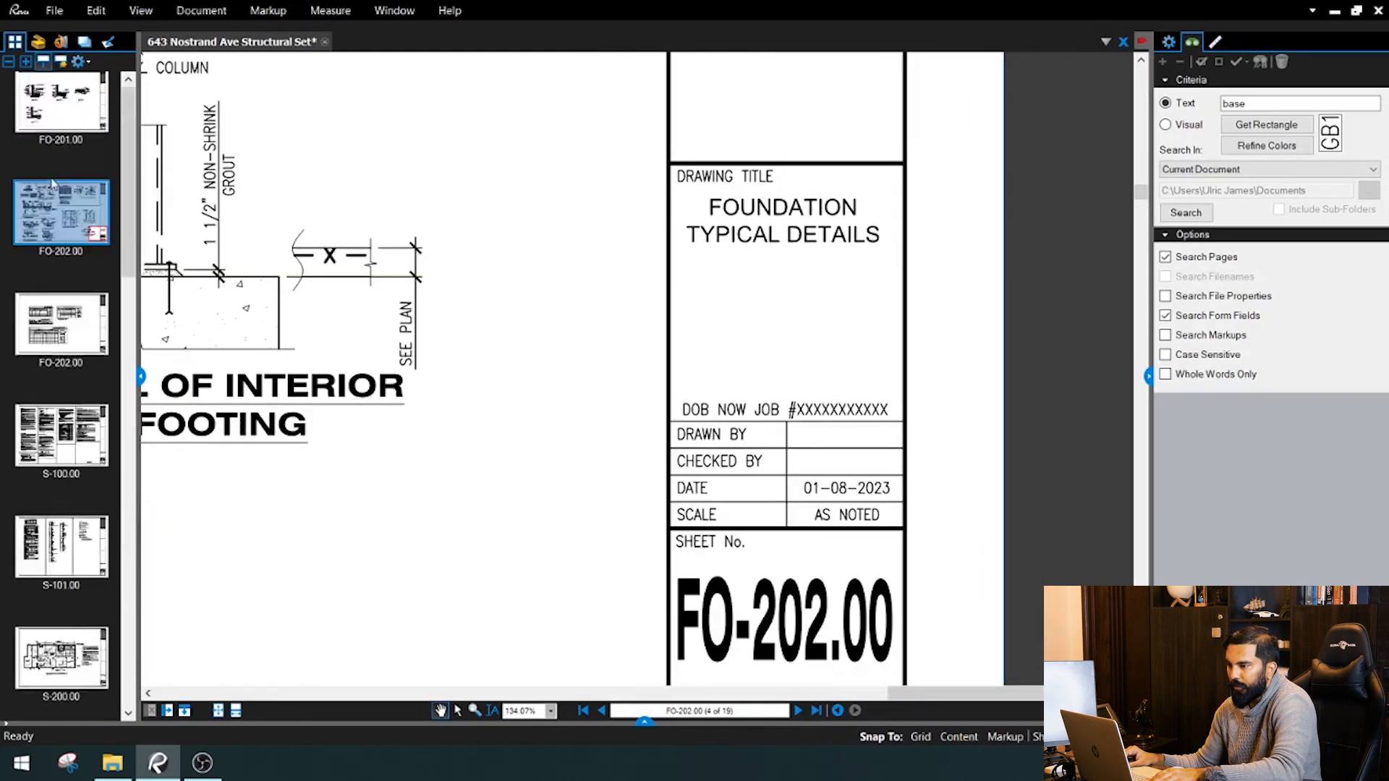
Add a flag for the Foundation Typical Details page, keep the suggested name FO-202.00, and recall the flag.
left_click_drag(669, 320, 740, 296)
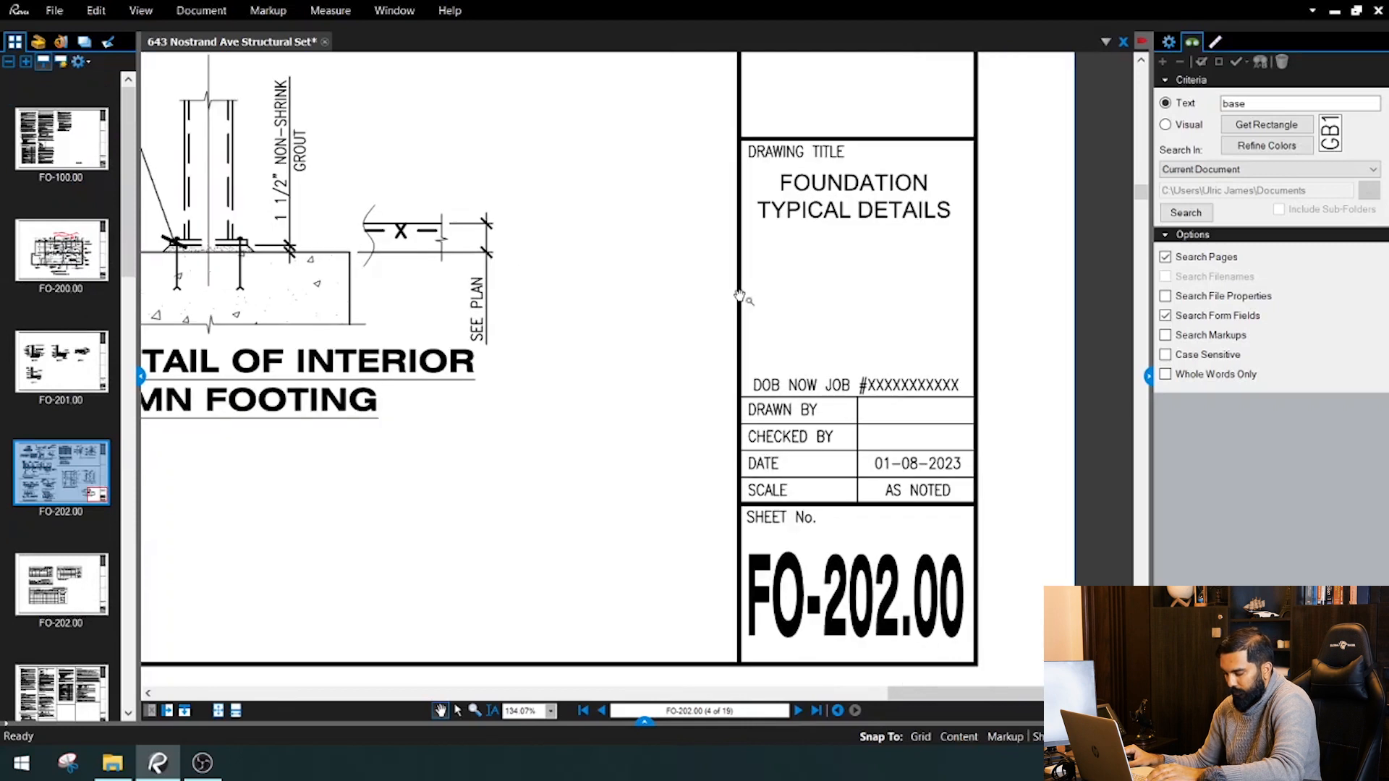
scroll(842, 301, "down", 3)
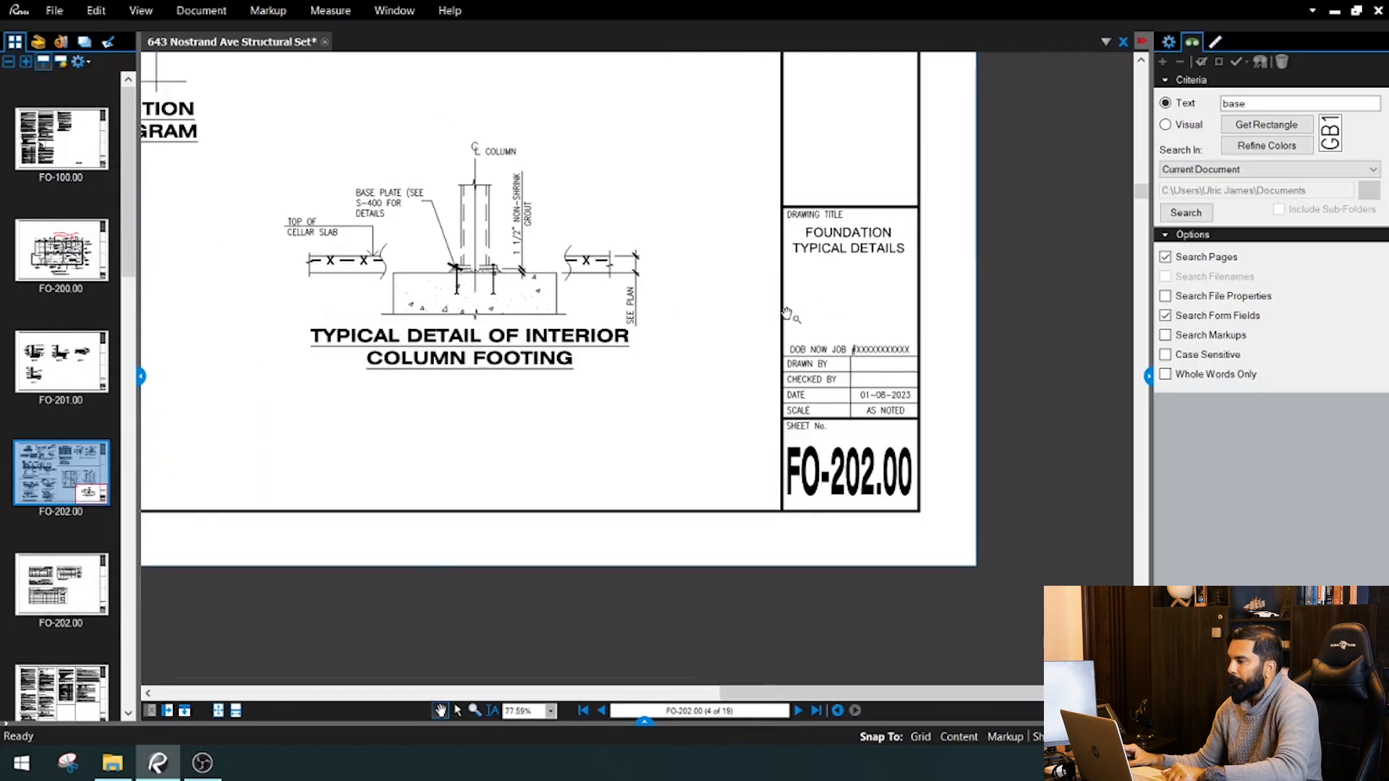
scroll(787, 314, "down", 7)
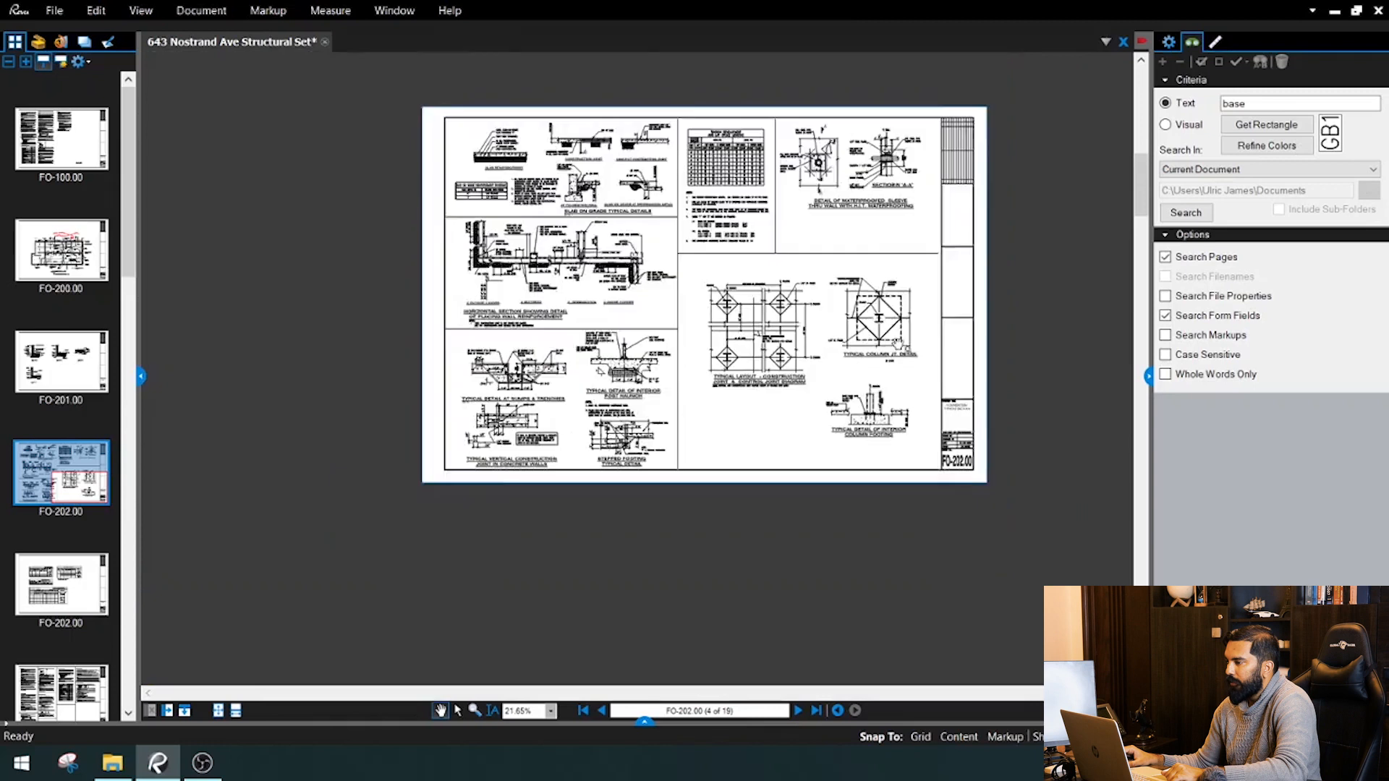
scroll(898, 344, "down", 2)
left_click(1141, 42)
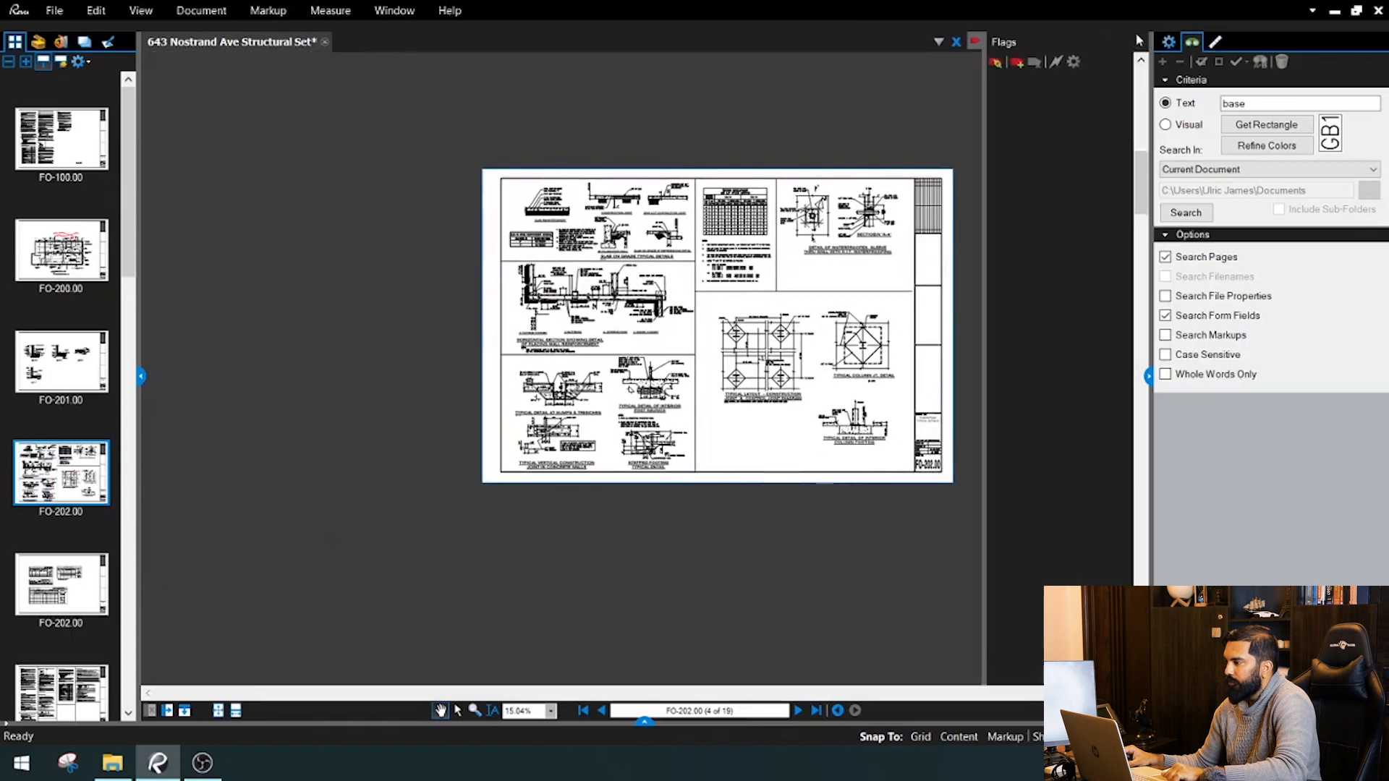
left_click(1018, 61)
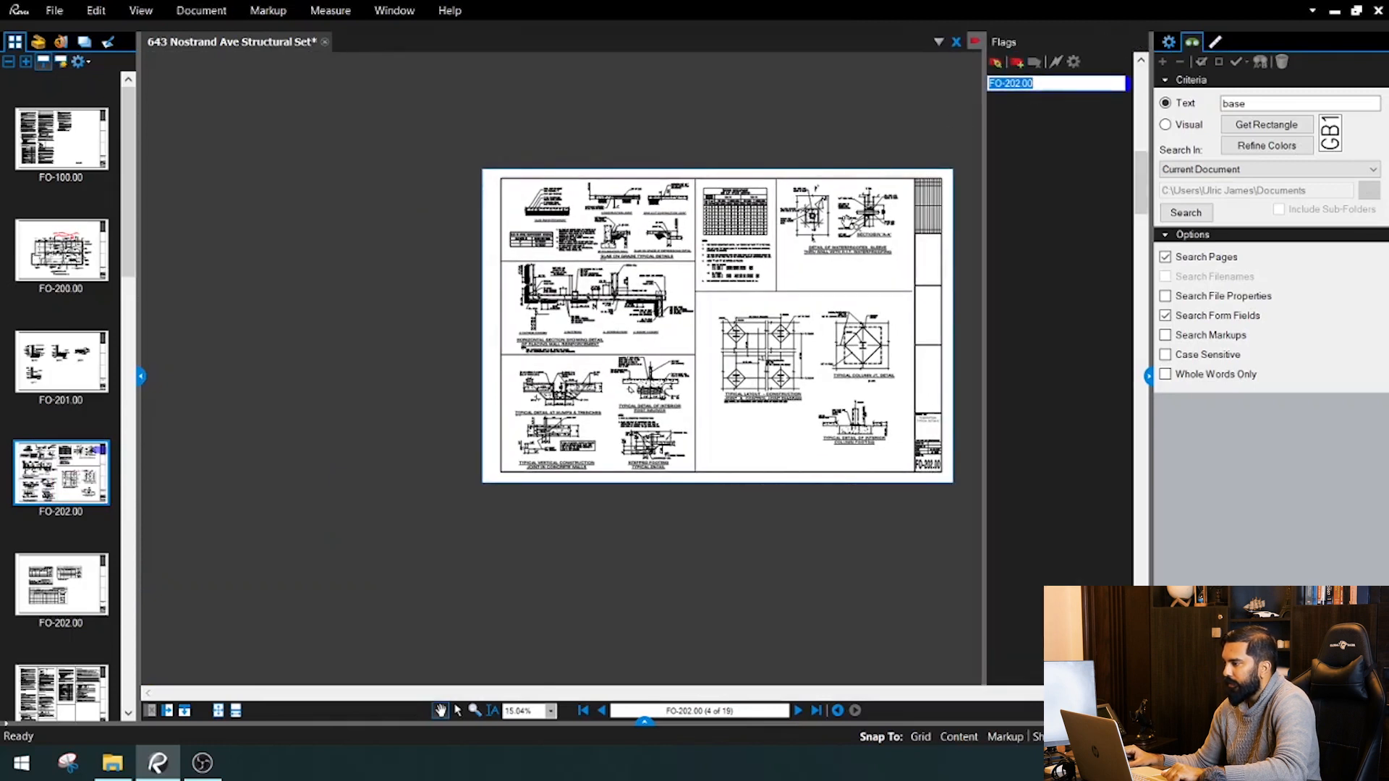
left_click_drag(923, 242, 857, 236)
scroll(857, 236, "up", 3)
left_click(1030, 86)
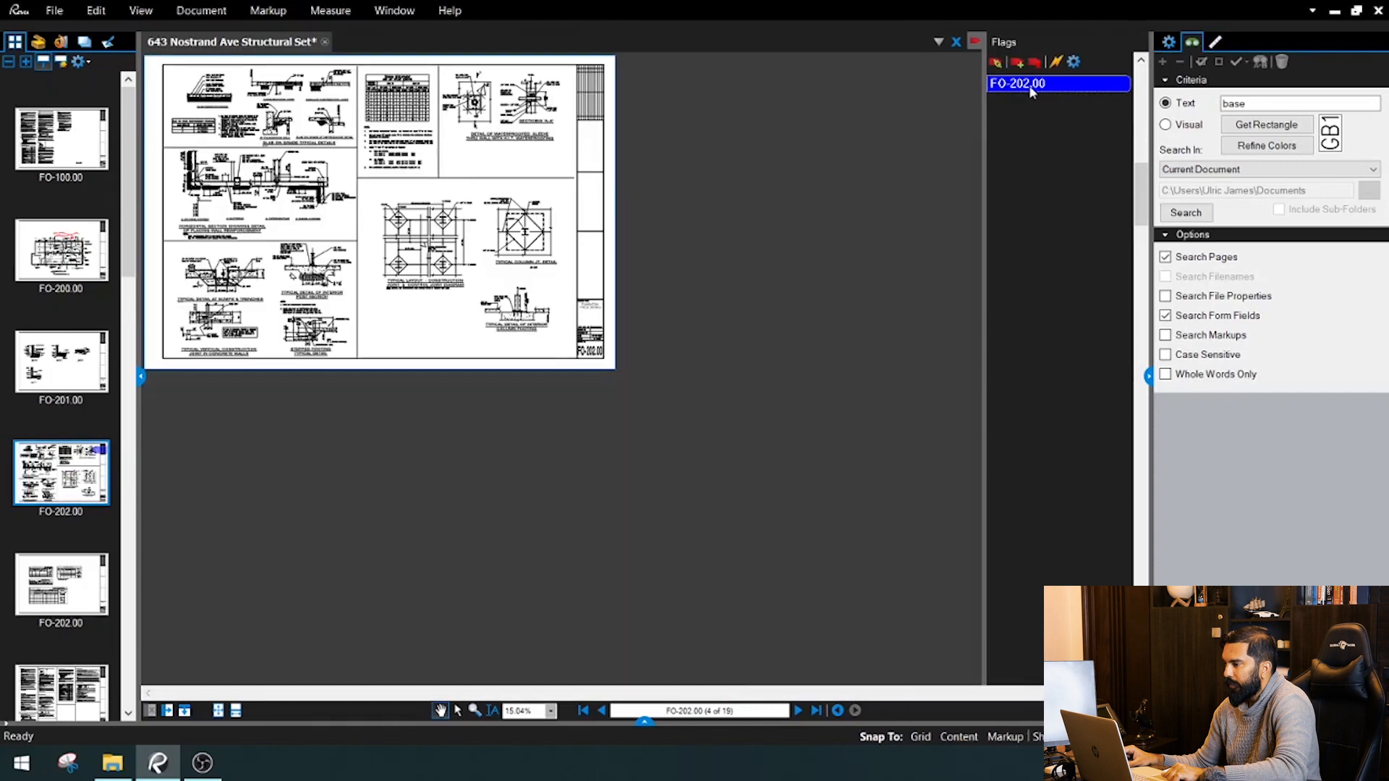
Add a flag named Detail on a close-up view of the slab on grade at depressions detail on sheet FO-202.00.
scroll(771, 276, "up", 6)
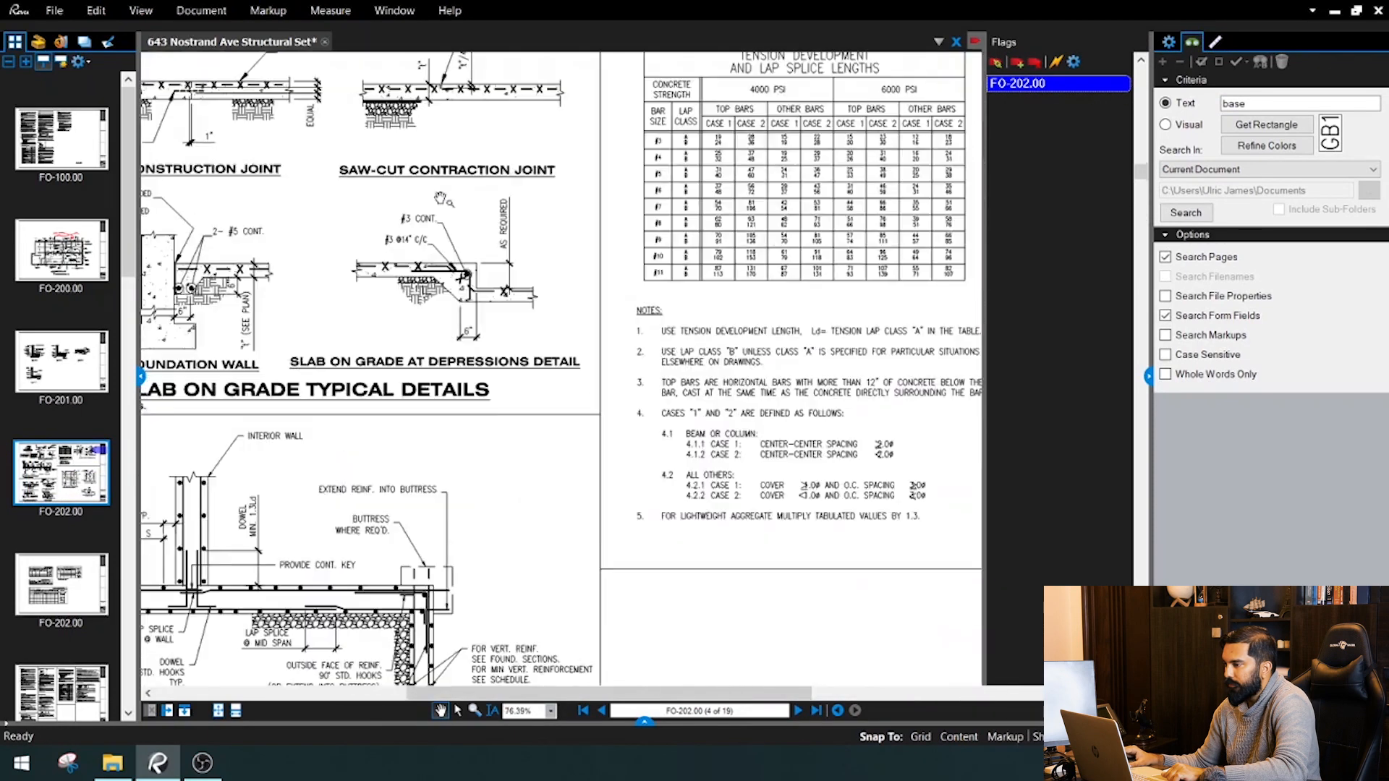
scroll(707, 283, "up", 3)
scroll(596, 215, "down", 2)
scroll(598, 215, "up", 2)
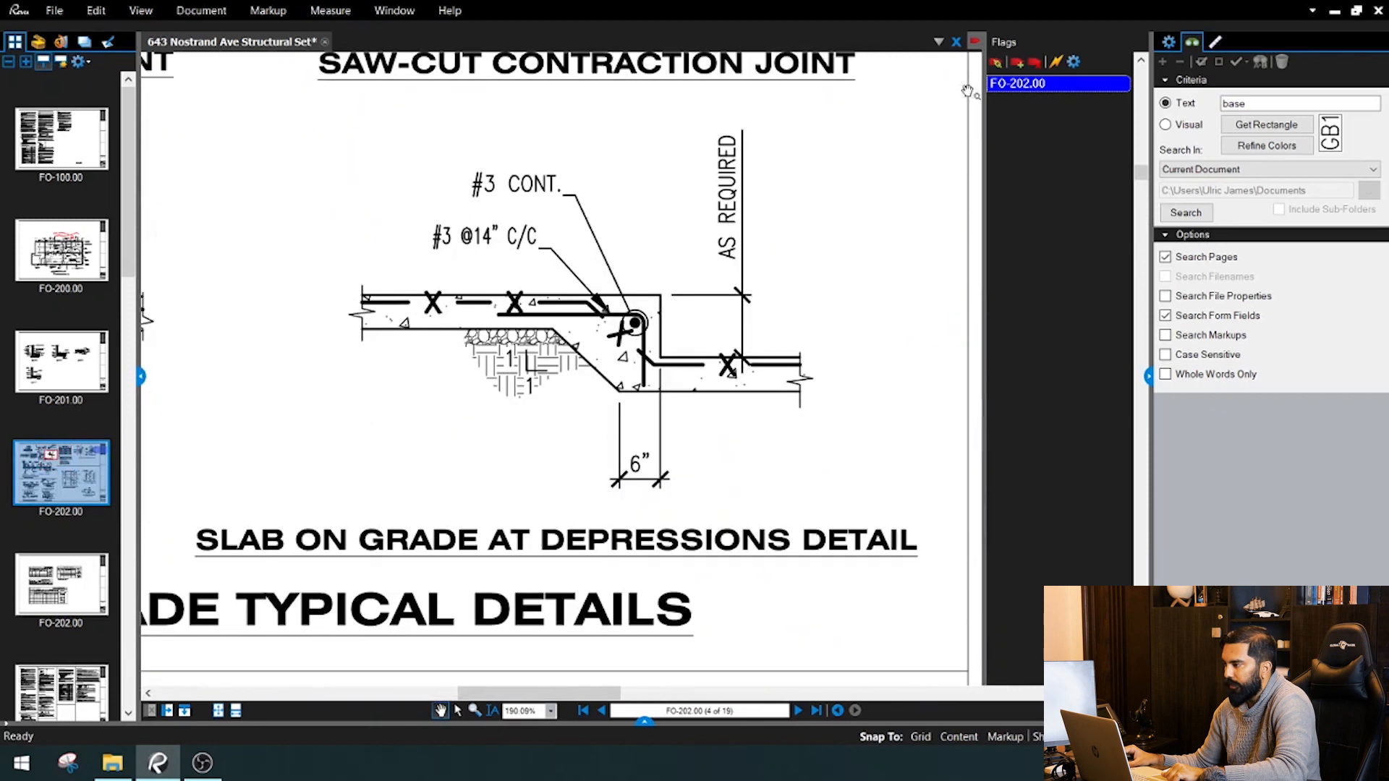
left_click(1017, 65)
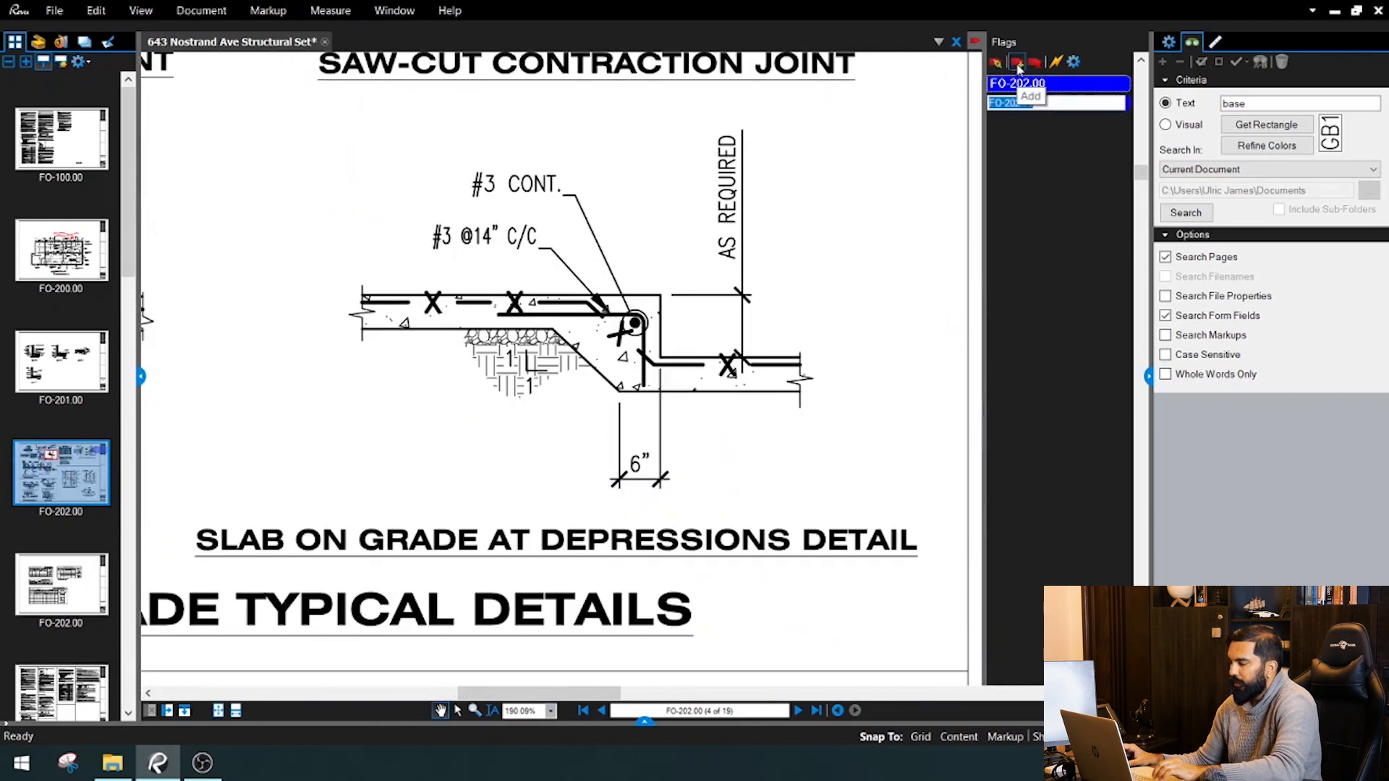
type("Detail")
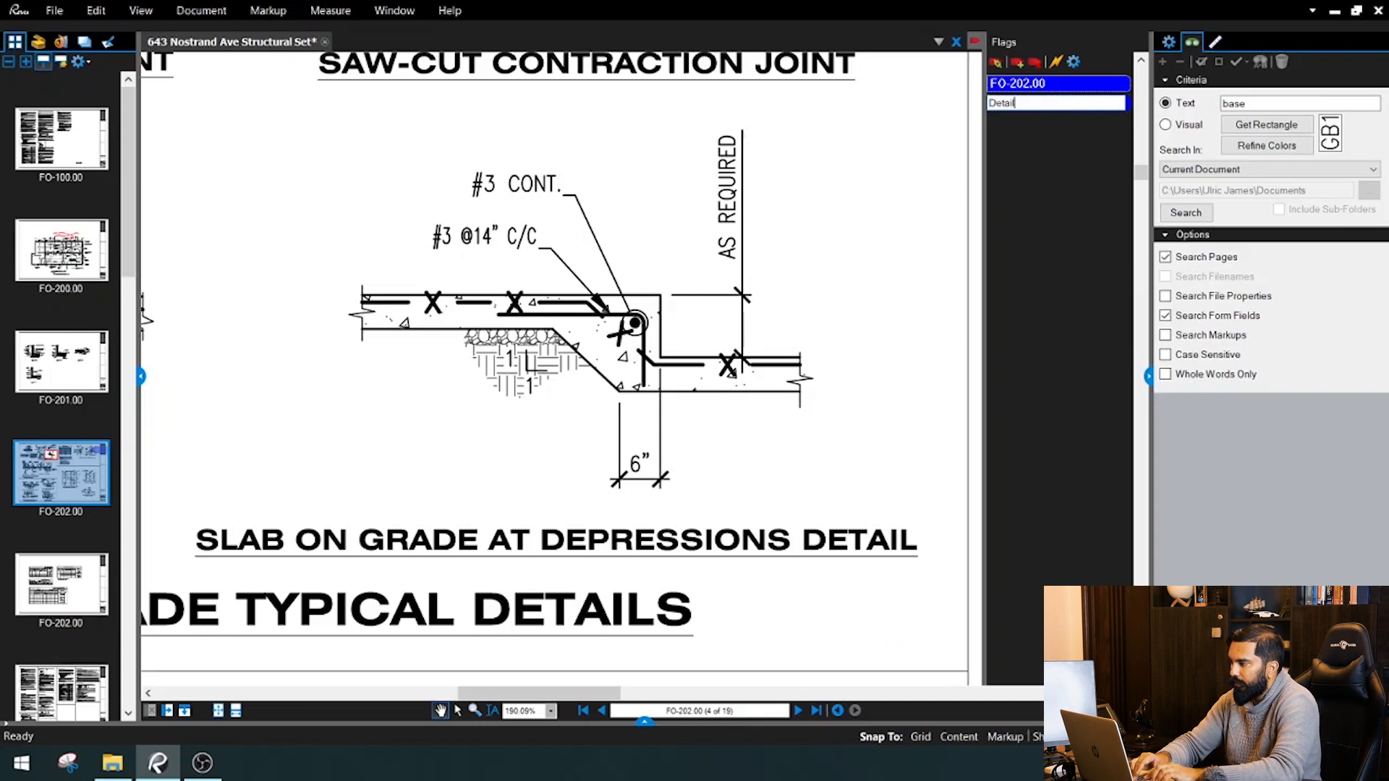
key("Return")
Move away to sheet S-100.00 and return to the slab depression close-up using the Detail flag.
scroll(837, 211, "down", 6)
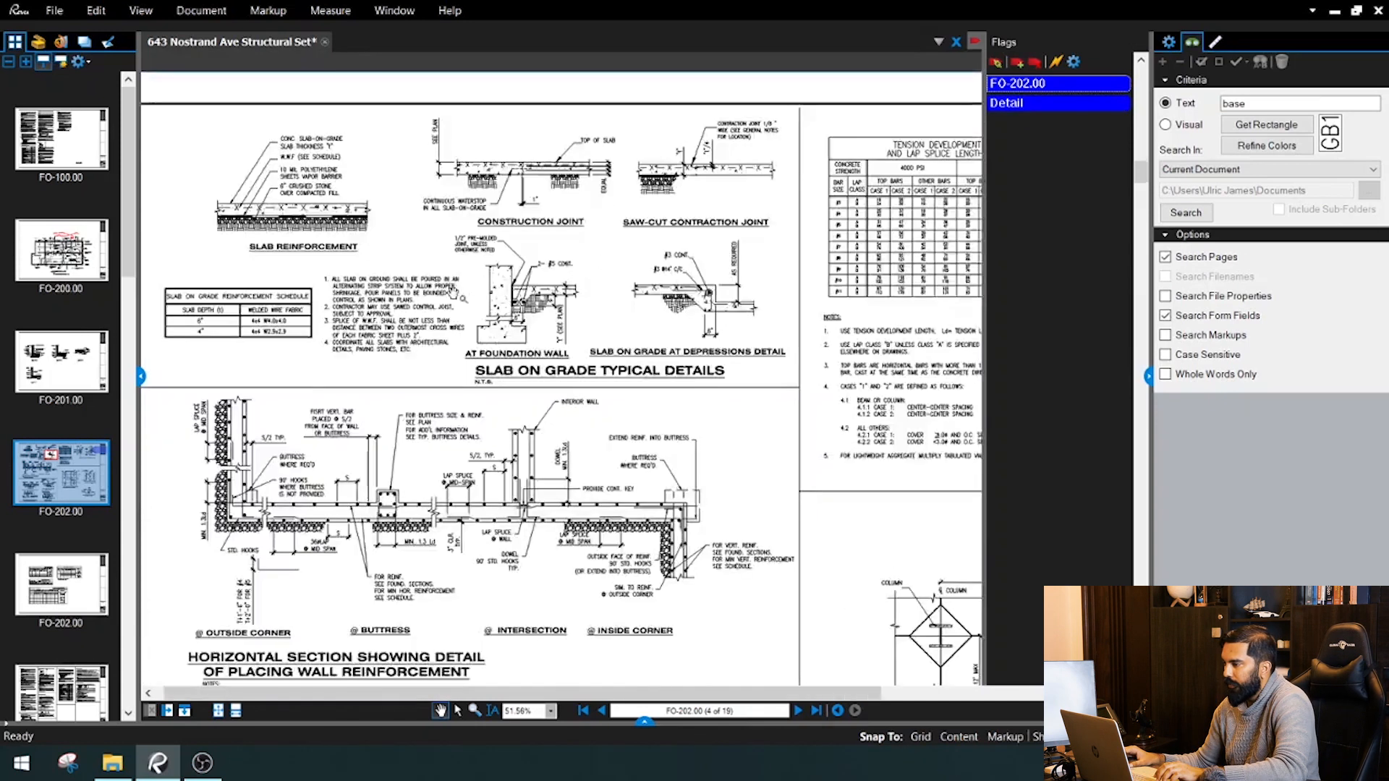
scroll(522, 327, "down", 2)
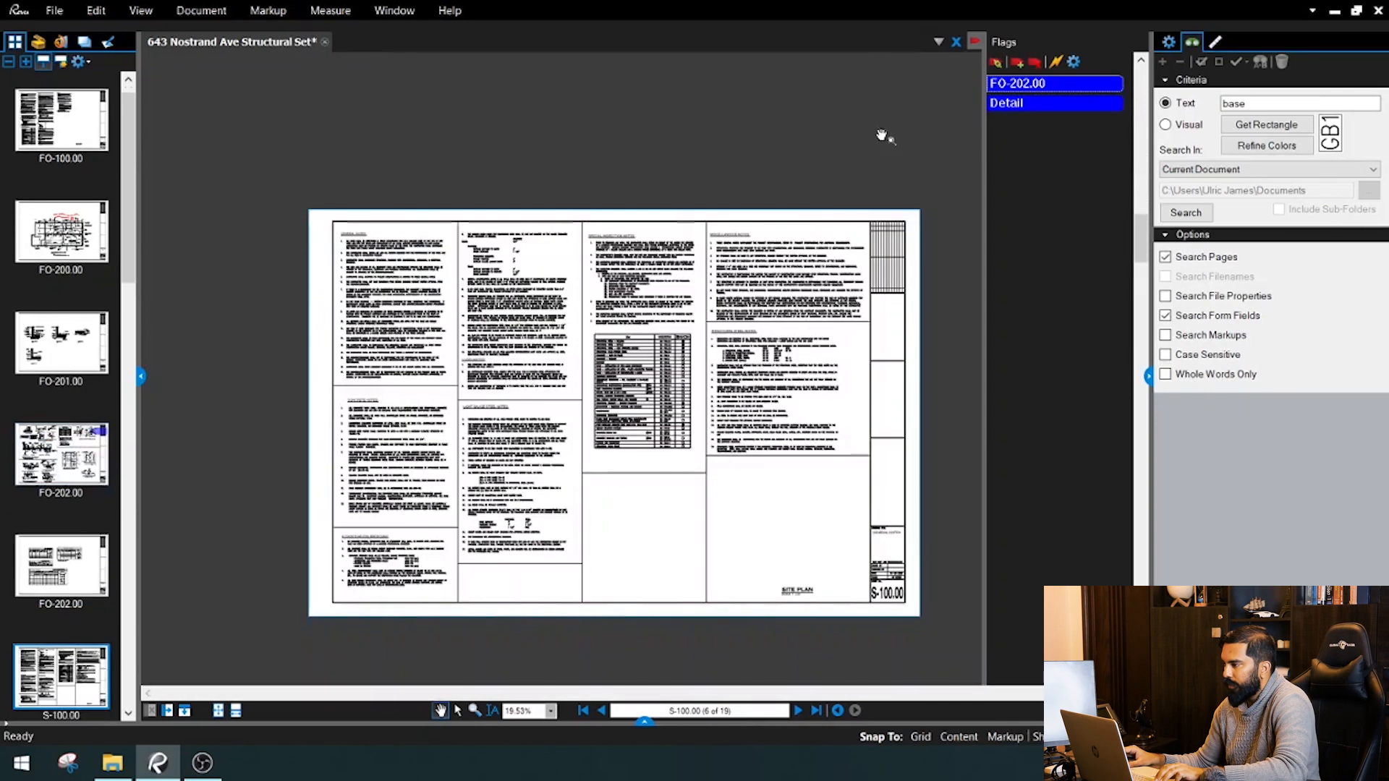
left_click(1044, 102)
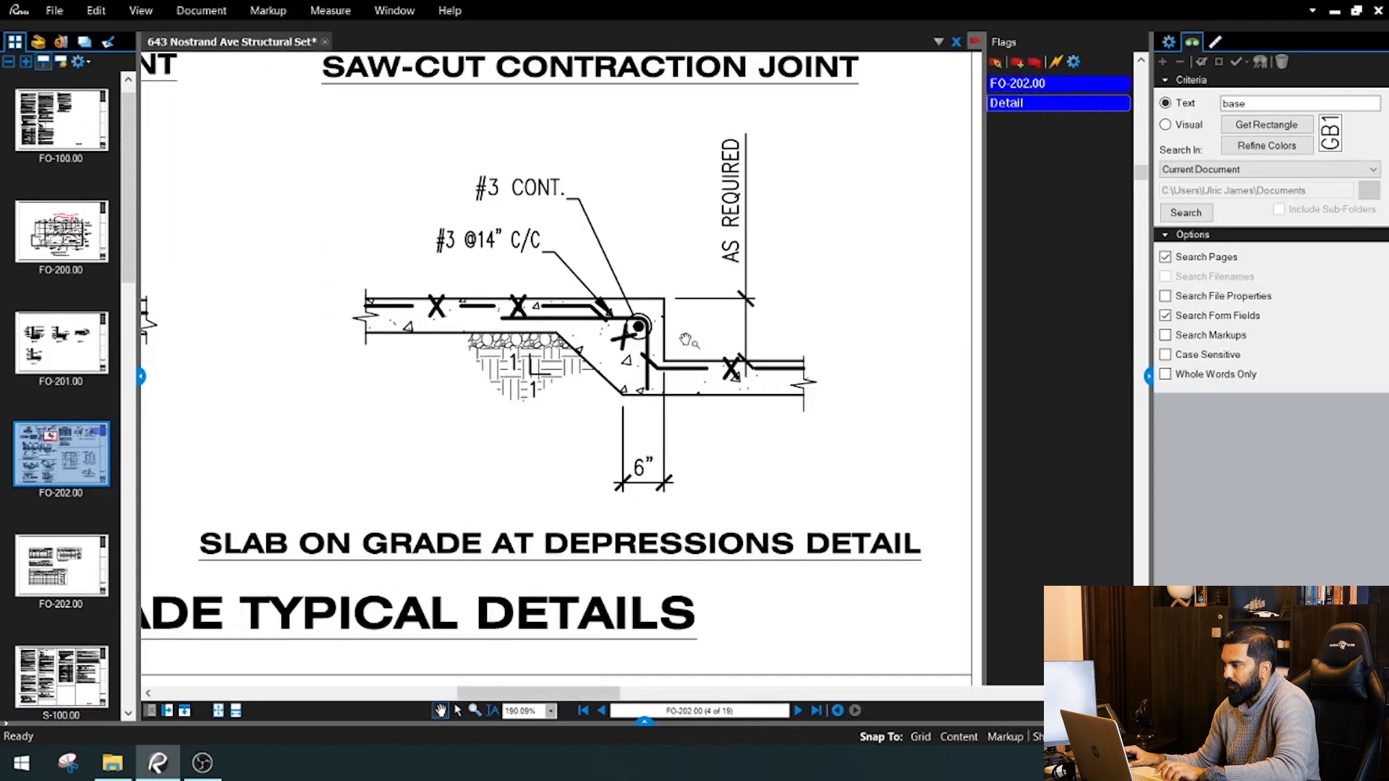